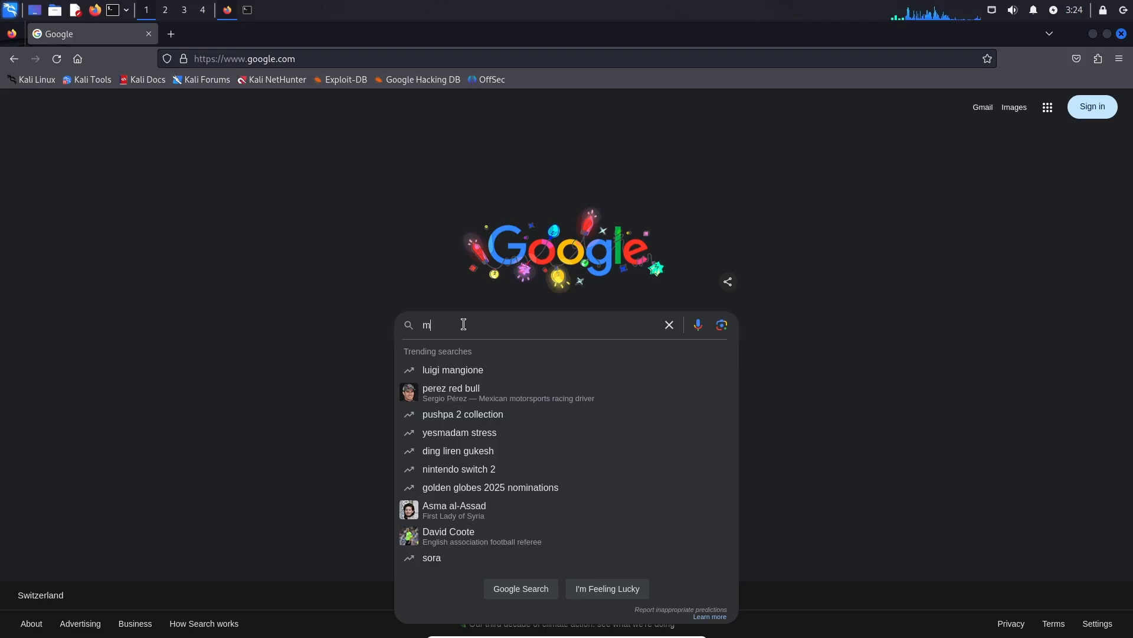
Search Google for 'nessus essentials' and open Tenable's Nessus Essentials Vulnerability Scanner page.
{"action": "type", "text": "ss"}
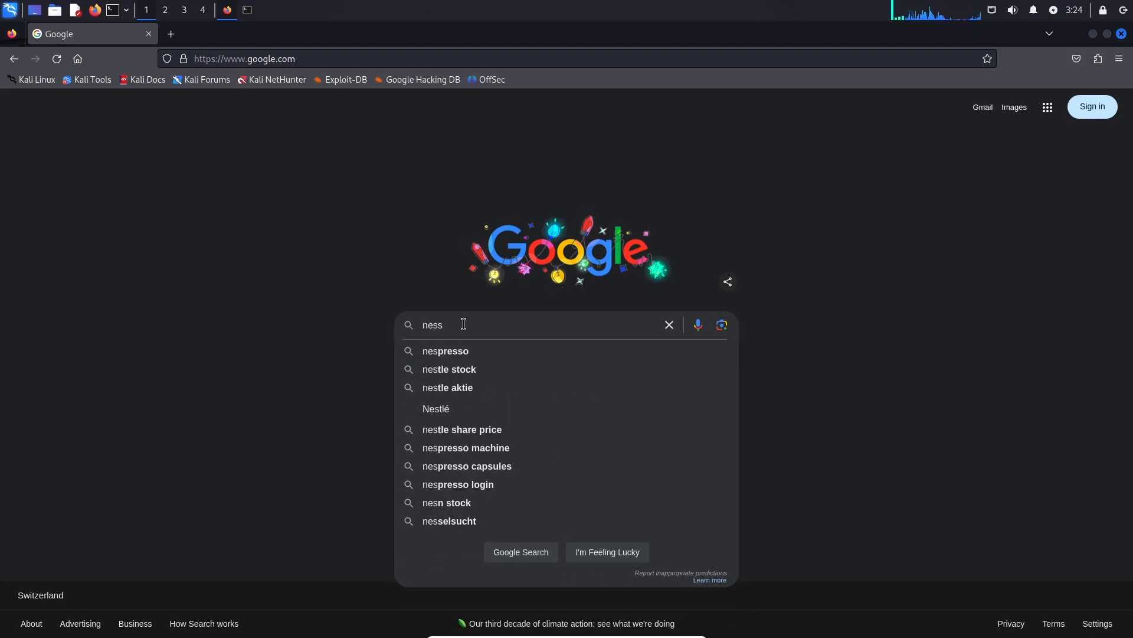
{"action": "type", "text": "us essentials"}
{"action": "key", "text": "Return"}
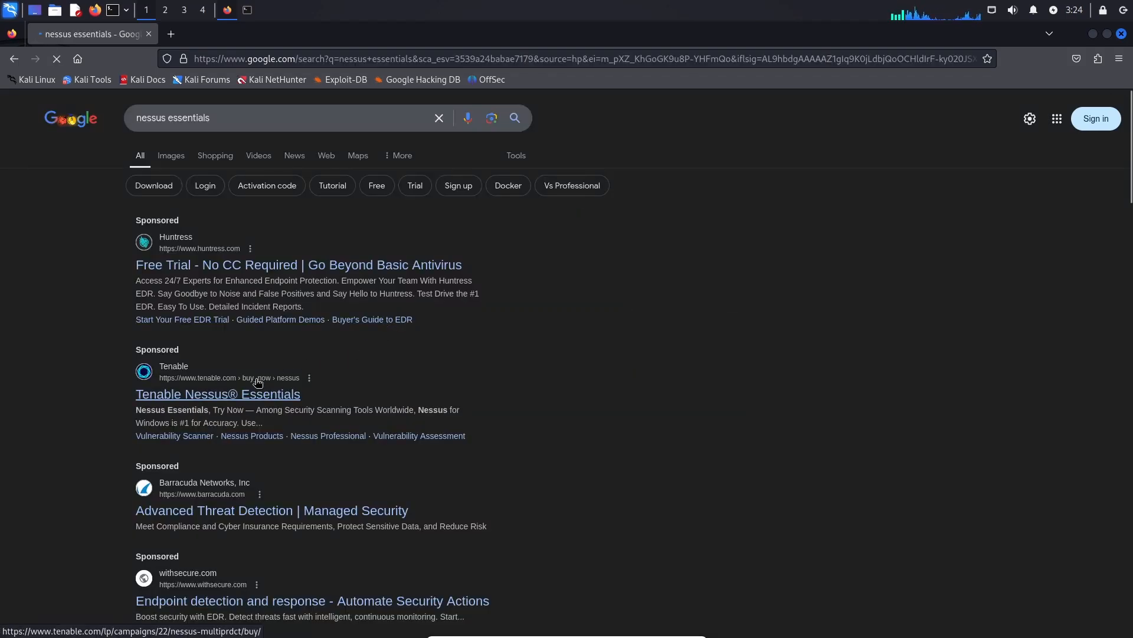
{"action": "scroll", "coordinate": [299, 360], "scroll_direction": "down", "scroll_amount": 3}
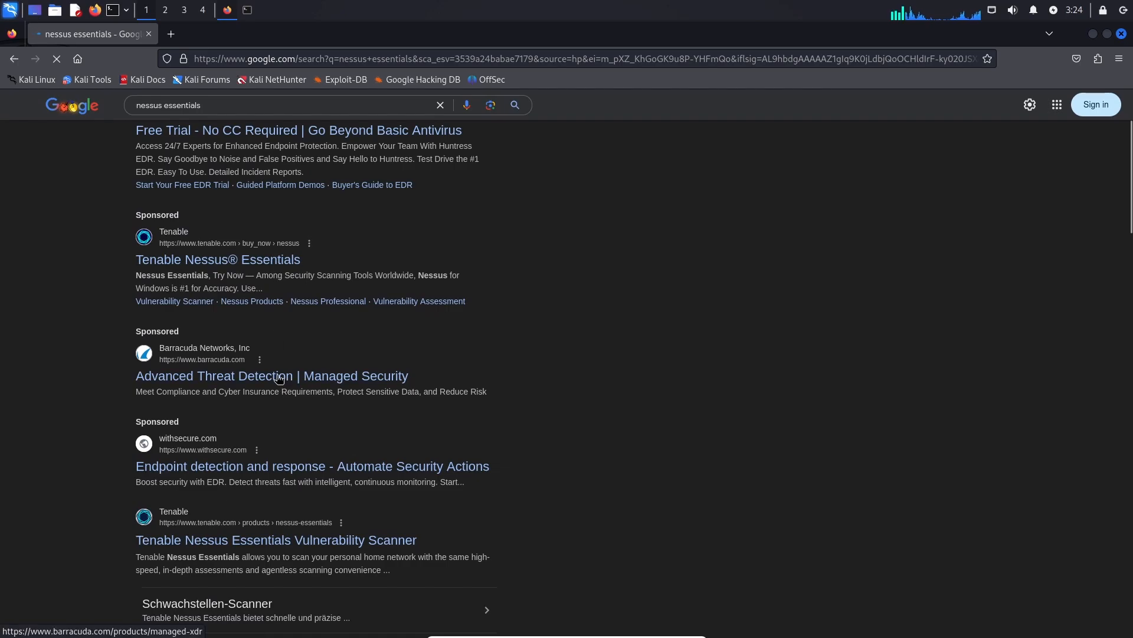
{"action": "left_click", "coordinate": [222, 541]}
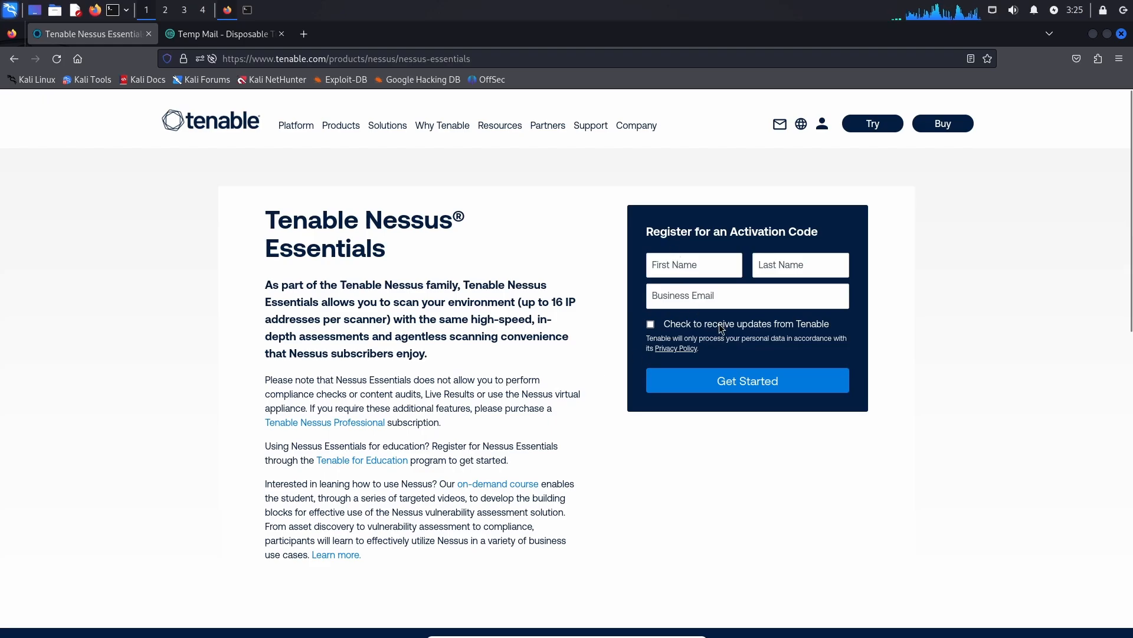
Zoom the page to 120% and submit the Nessus Essentials activation-code registration form.
{"action": "key", "text": "ctrl+plus"}
{"action": "key", "text": "ctrl+plus"}
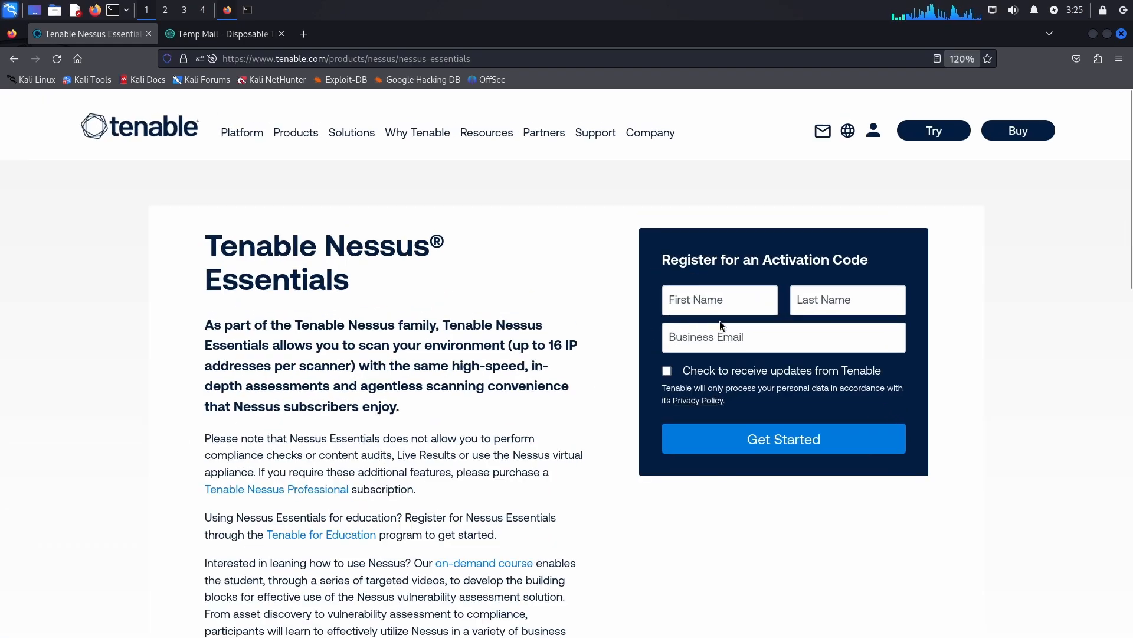
{"action": "left_click", "coordinate": [759, 292]}
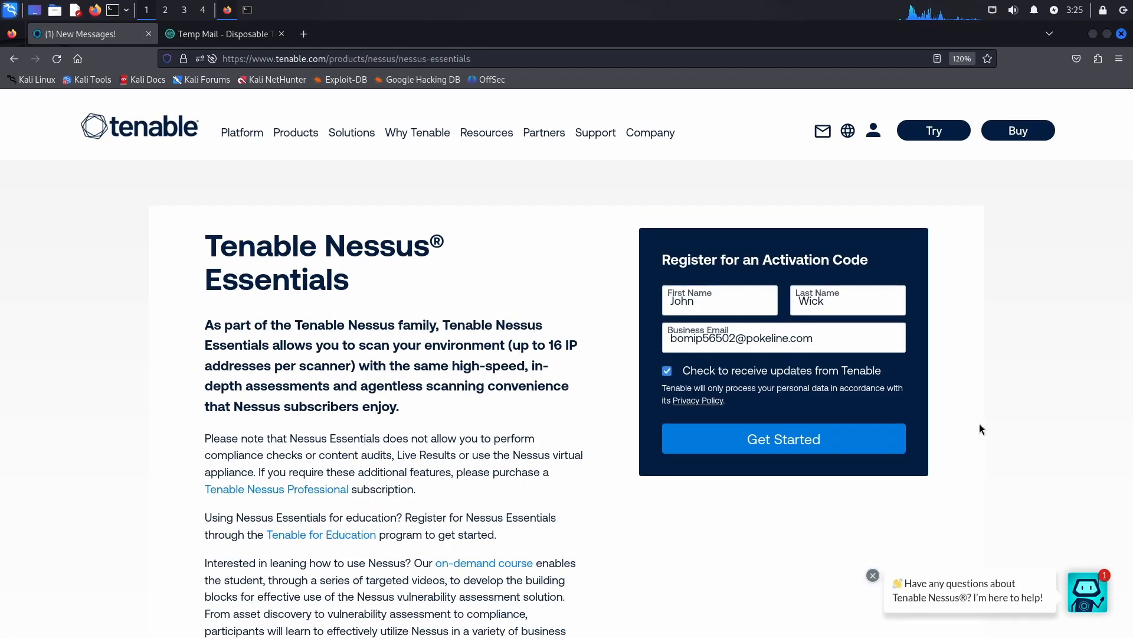
{"action": "left_click", "coordinate": [800, 441]}
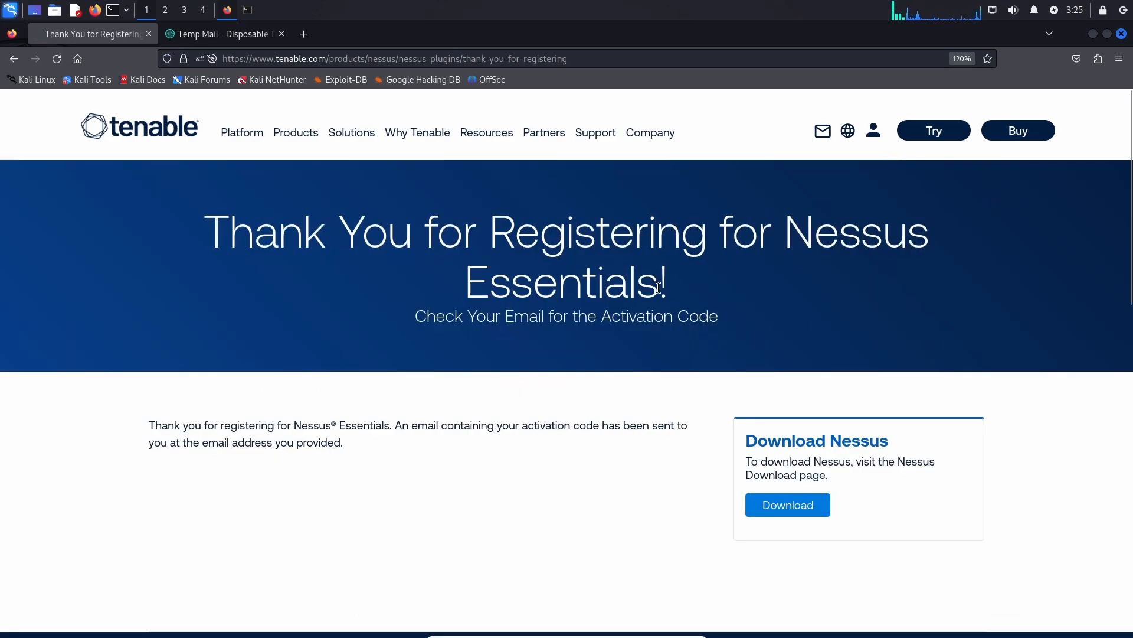
Download Nessus 10.8.3 for Linux - Ubuntu - amd64, accepting the license agreement.
{"action": "scroll", "coordinate": [713, 246], "scroll_direction": "down", "scroll_amount": 3}
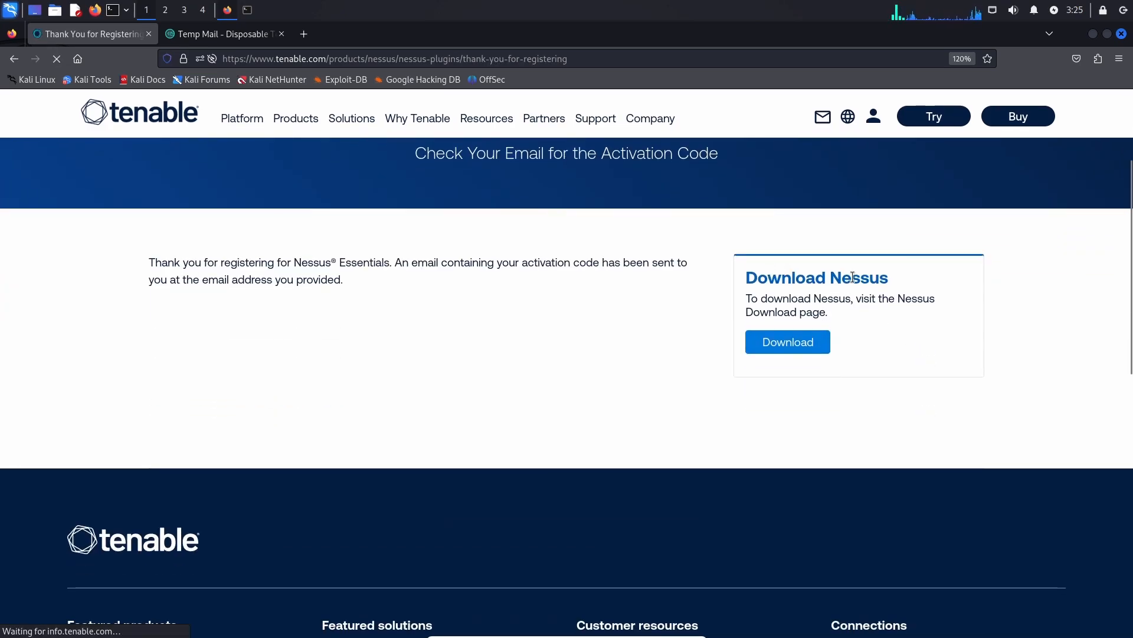
{"action": "left_click", "coordinate": [786, 352]}
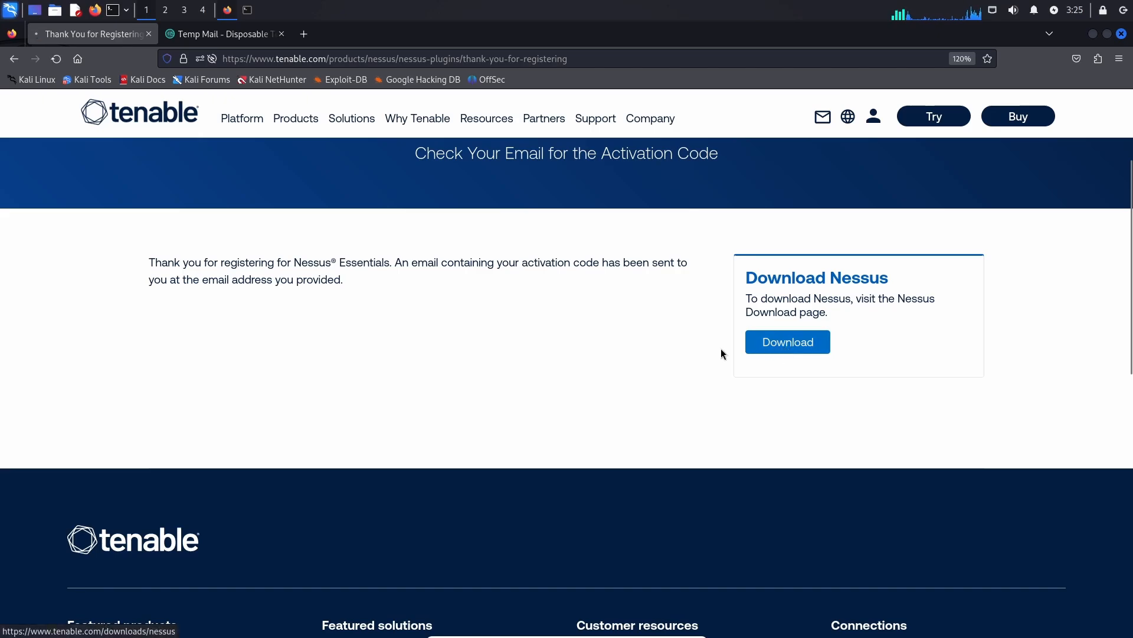
{"action": "scroll", "coordinate": [448, 217], "scroll_direction": "down", "scroll_amount": 3}
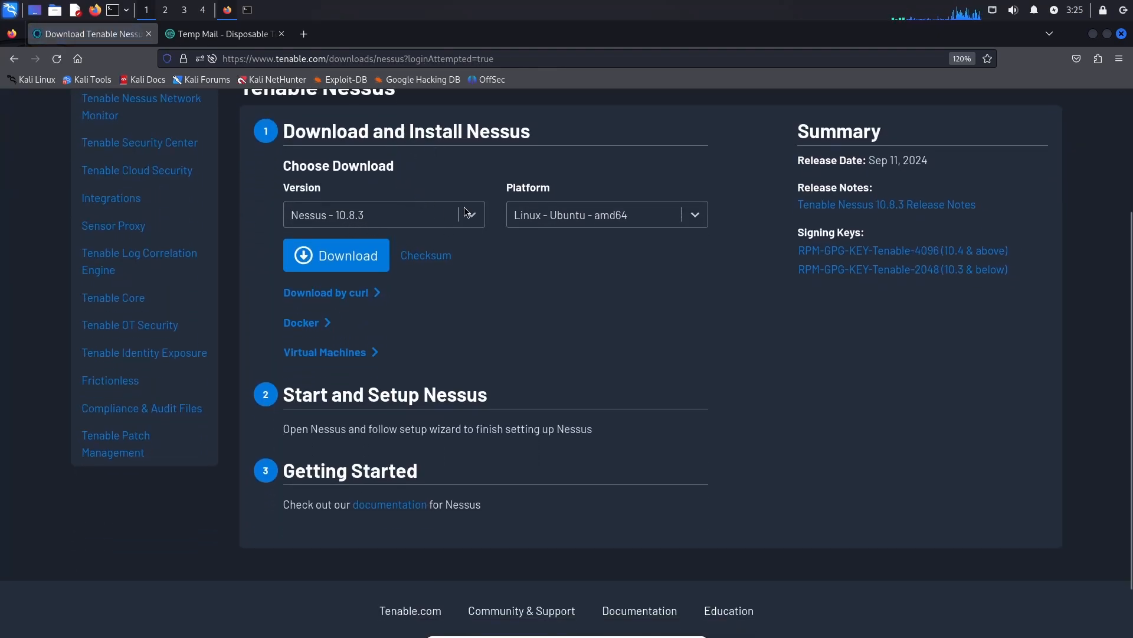
{"action": "left_click", "coordinate": [471, 214]}
{"action": "left_click", "coordinate": [304, 253]}
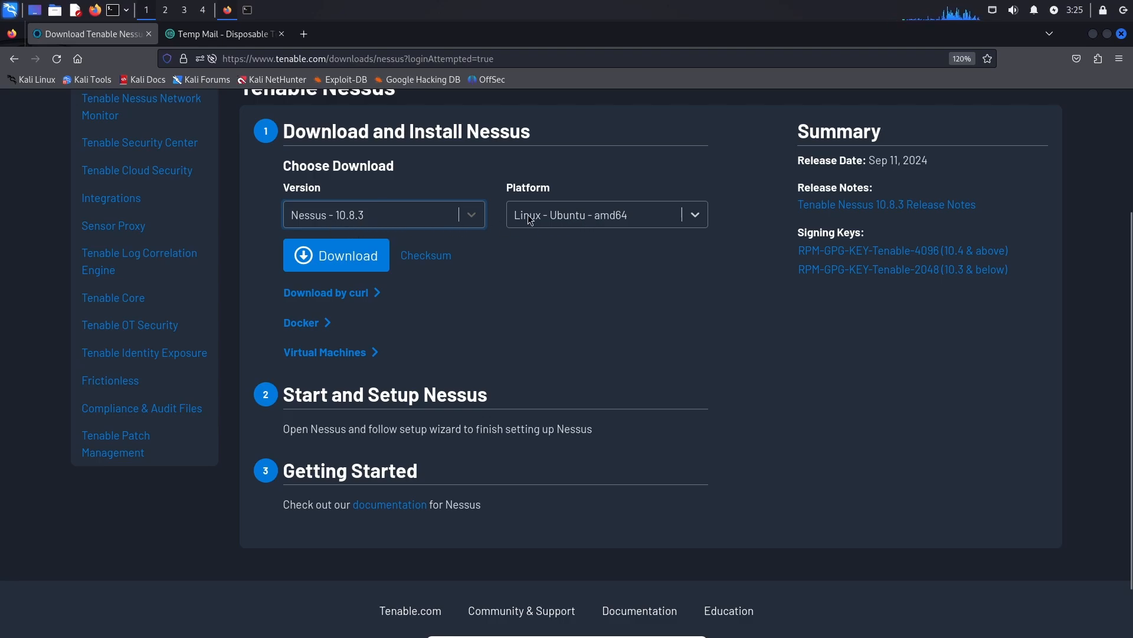
{"action": "left_click", "coordinate": [603, 216]}
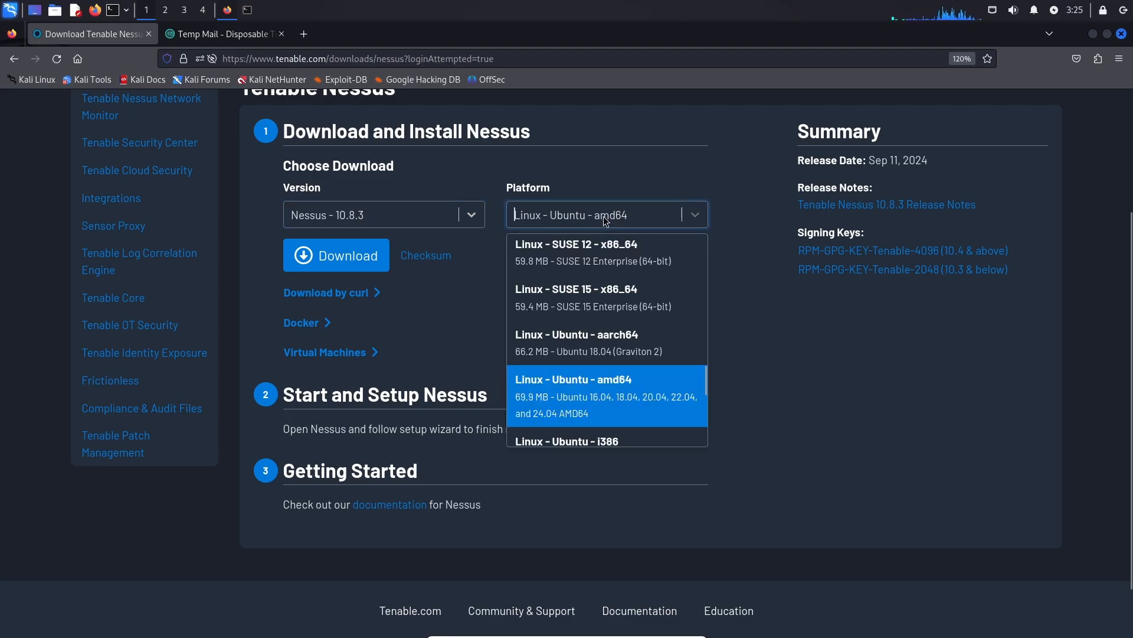
{"action": "left_click", "coordinate": [603, 216]}
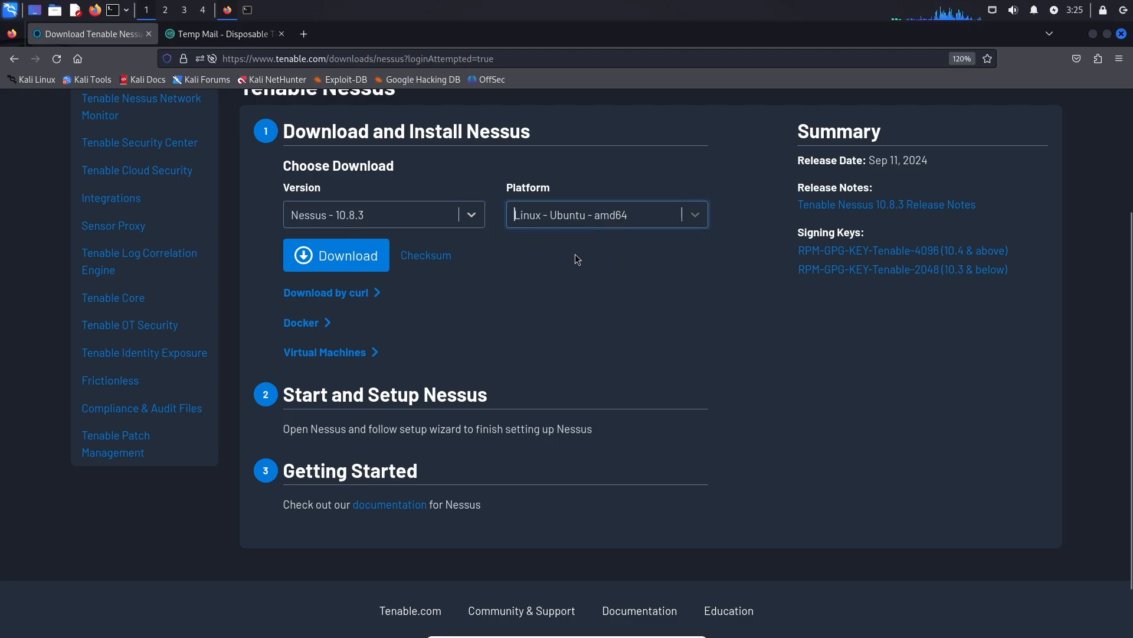
{"action": "left_click", "coordinate": [352, 260]}
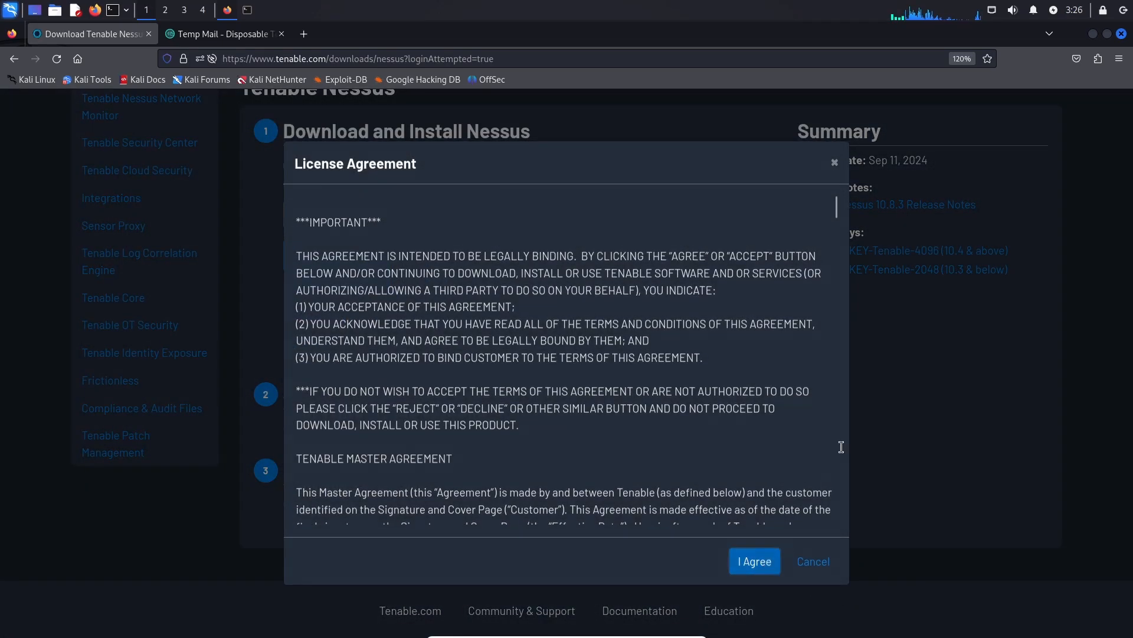
{"action": "key", "text": "Return"}
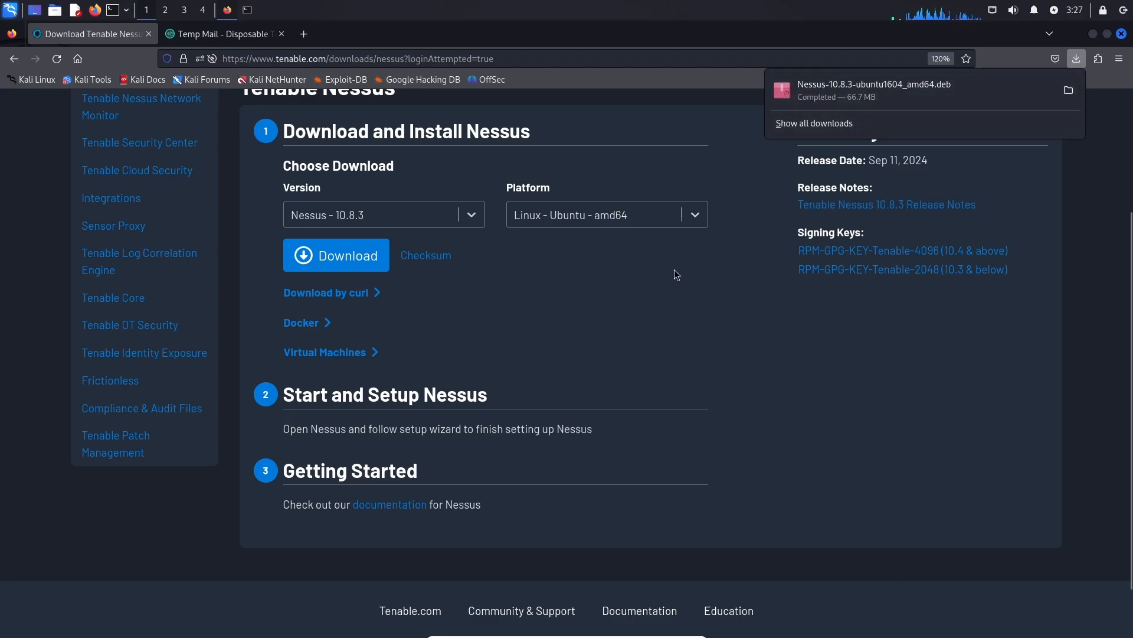
{"action": "left_click", "coordinate": [247, 10]}
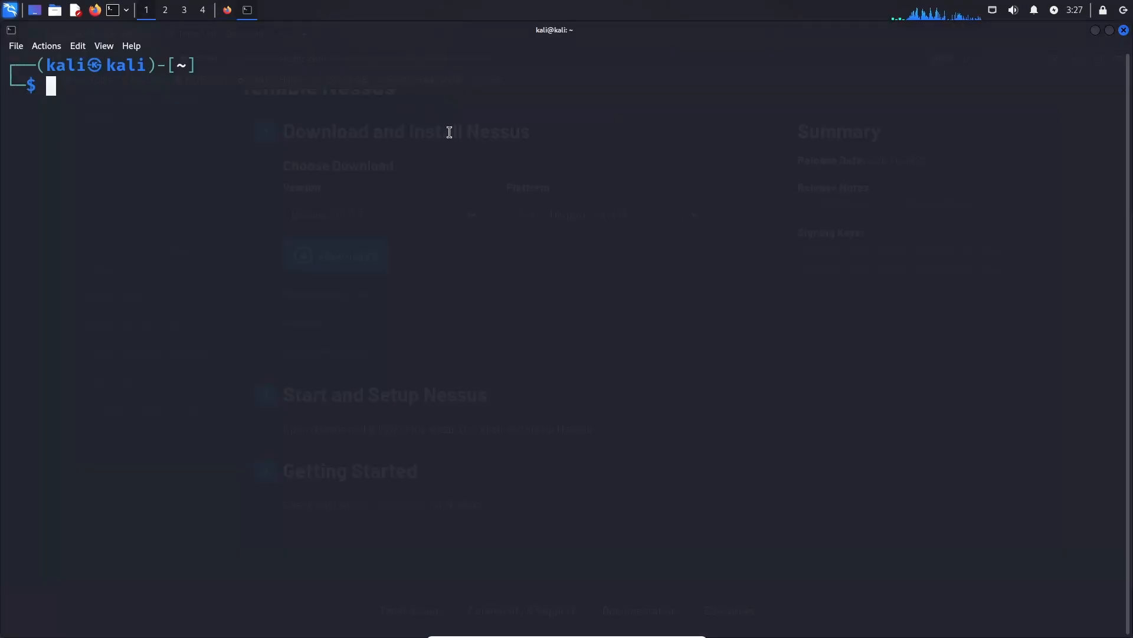
Change into ~/Downloads and list its files to find the Nessus package.
{"action": "type", "text": "cd ~/Downloads"}
{"action": "key", "text": "Return"}
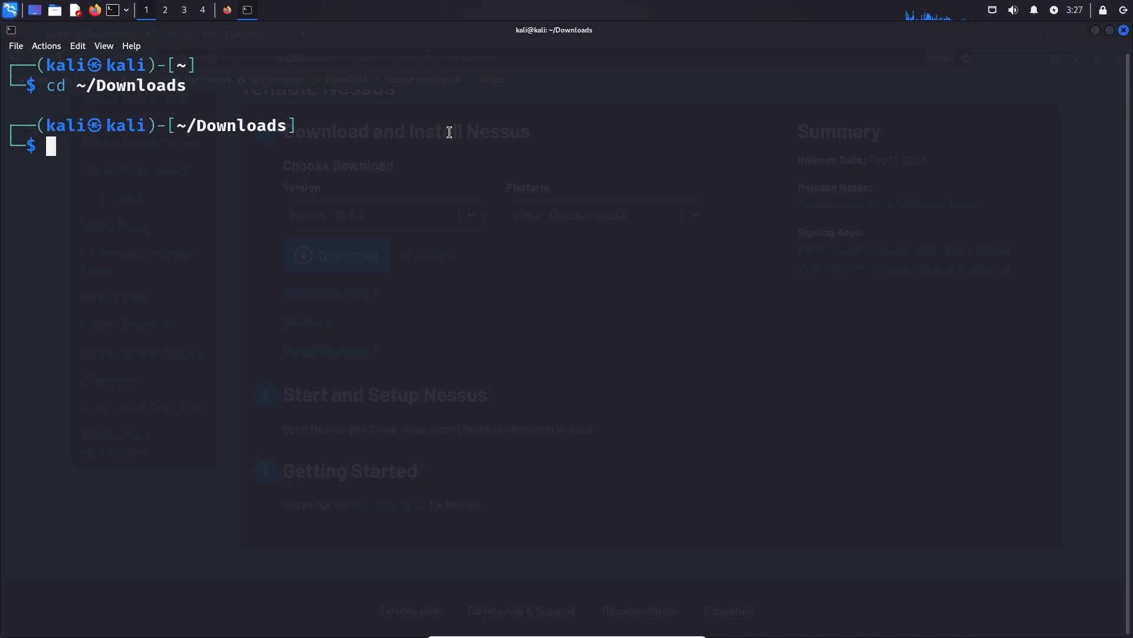
{"action": "type", "text": "ls"}
{"action": "key", "text": "Return"}
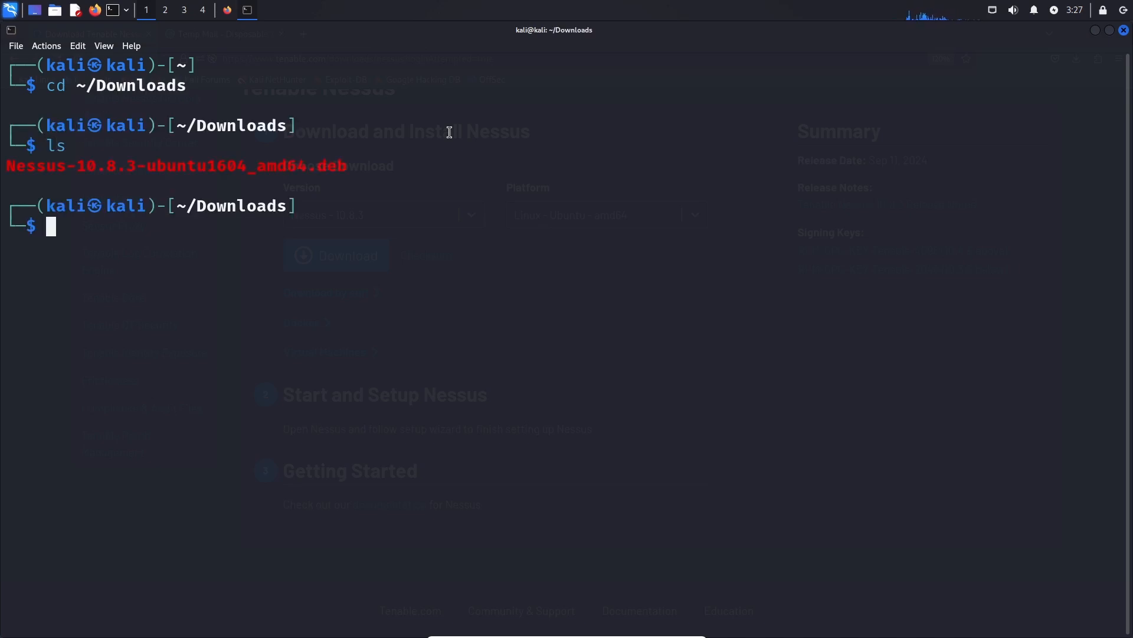
{"action": "double_click", "coordinate": [317, 160]}
{"action": "left_click", "coordinate": [520, 158]}
Install Nessus-10.8.3-ubuntu1604_amd64.deb with sudo dpkg -i and select the suggested nessusd start command.
{"action": "type", "text": "sudo dp"}
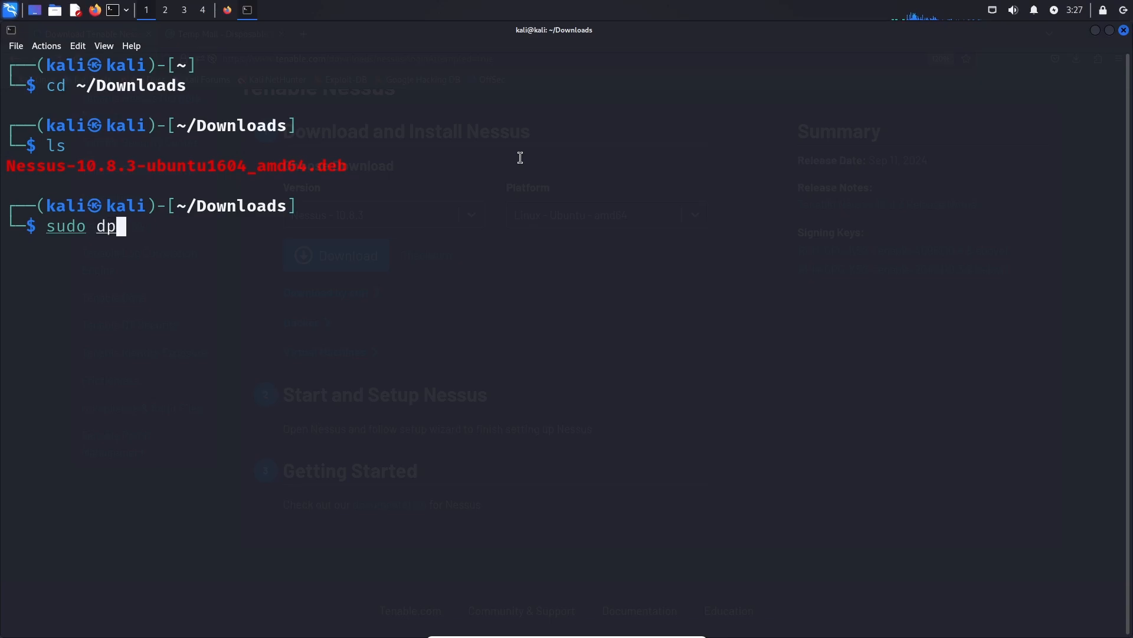
{"action": "type", "text": "kg -i "}
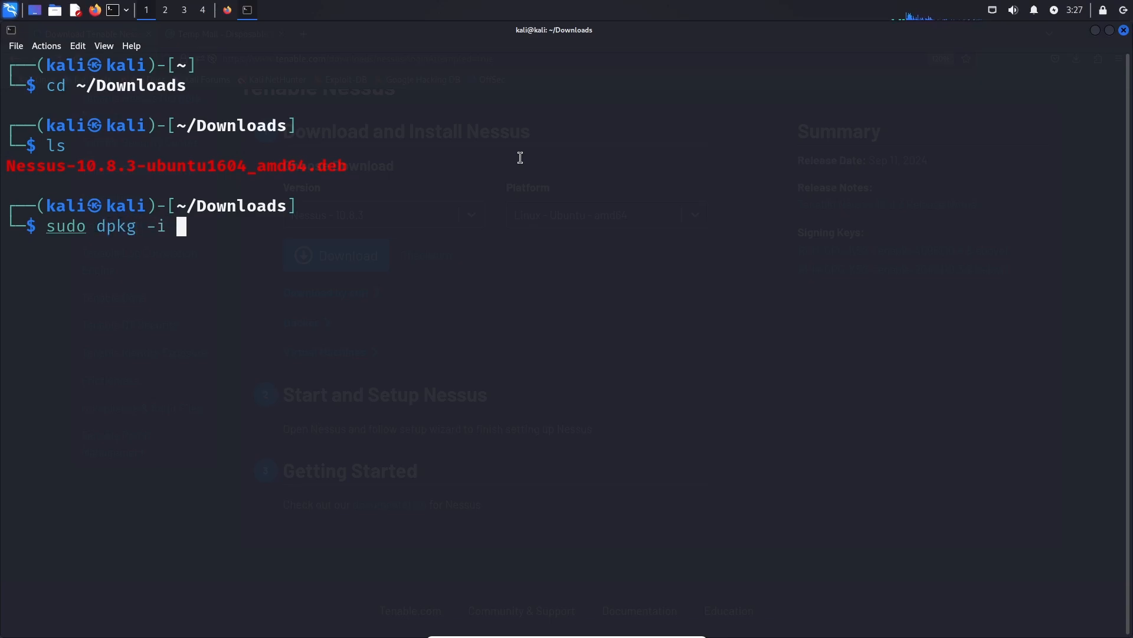
{"action": "type", "text": "Ness"}
{"action": "key", "text": "Tab"}
{"action": "key", "text": "Return"}
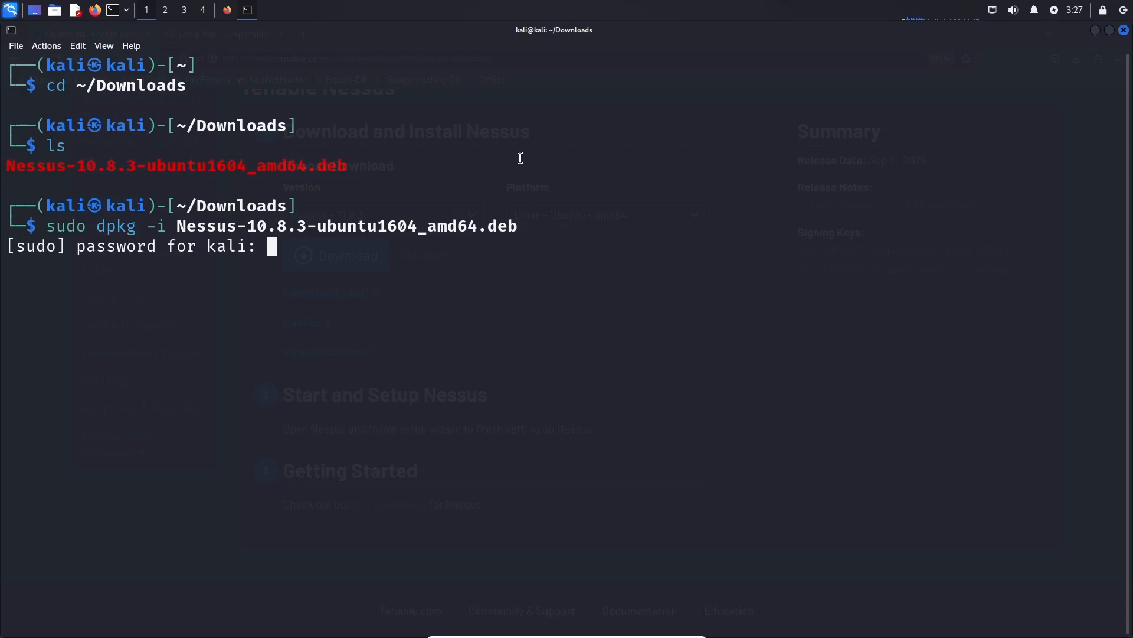
{"action": "key", "text": "Return"}
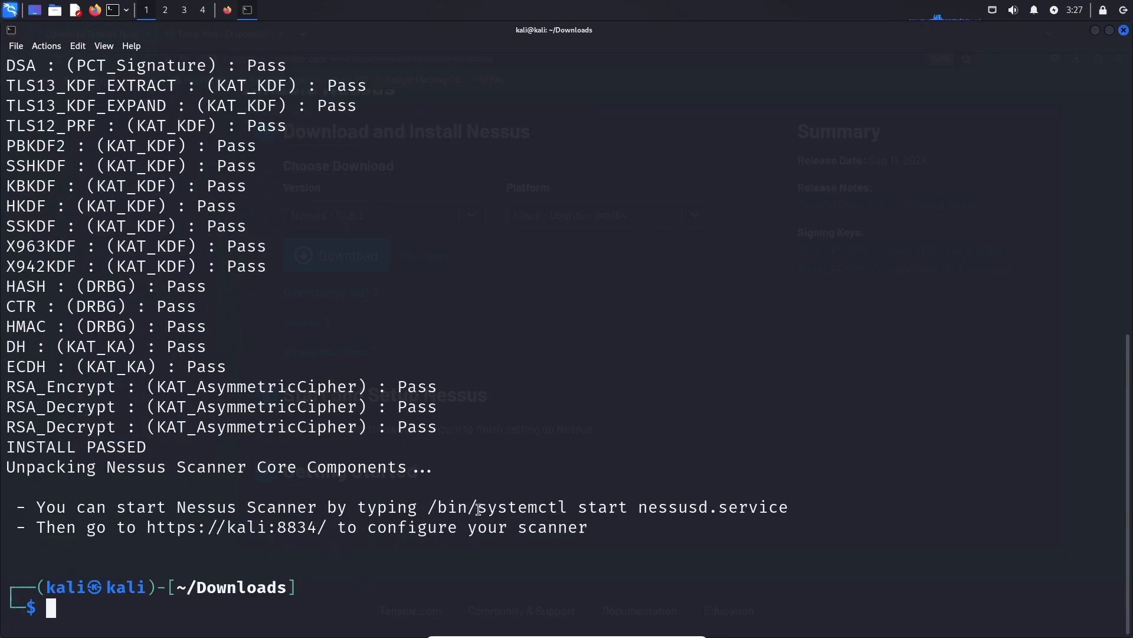
{"action": "left_click_drag", "start_coordinate": [478, 509], "coordinate": [790, 502]}
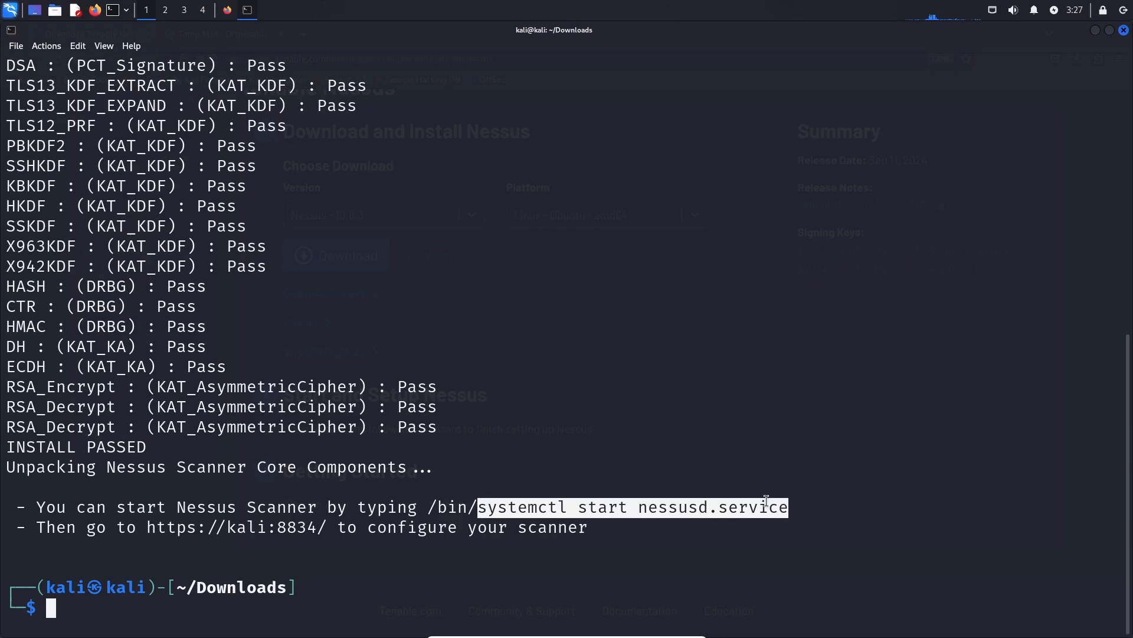
{"action": "right_click", "coordinate": [575, 510]}
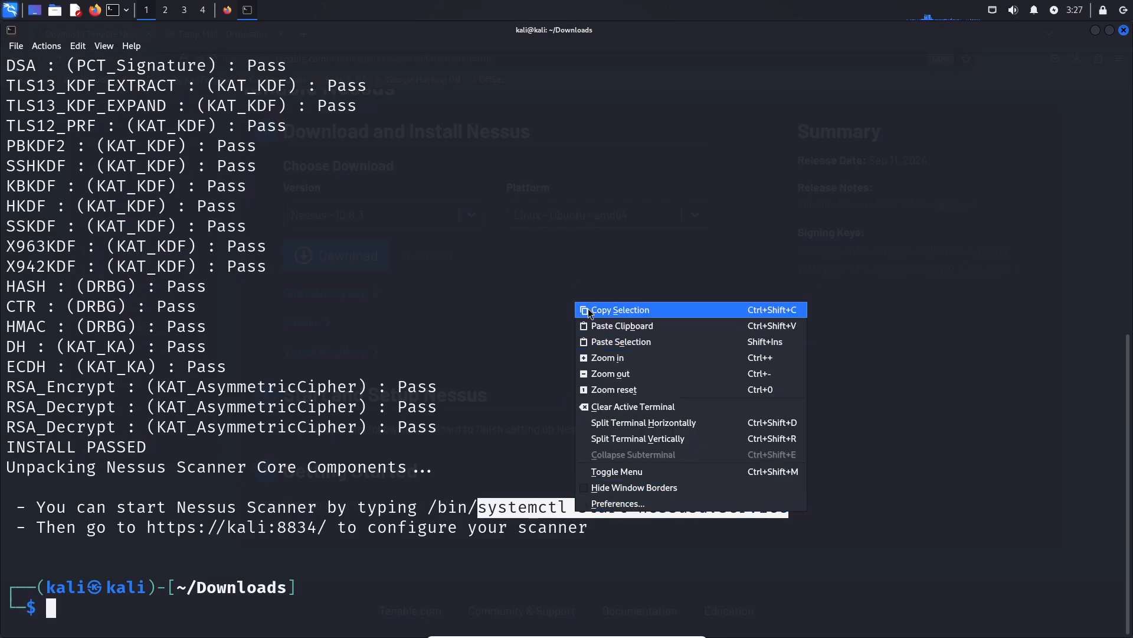
Clear the terminal and start Nessus with sudo systemctl start nessusd.service.
{"action": "left_click", "coordinate": [590, 311]}
{"action": "type", "text": "clear"}
{"action": "key", "text": "Return"}
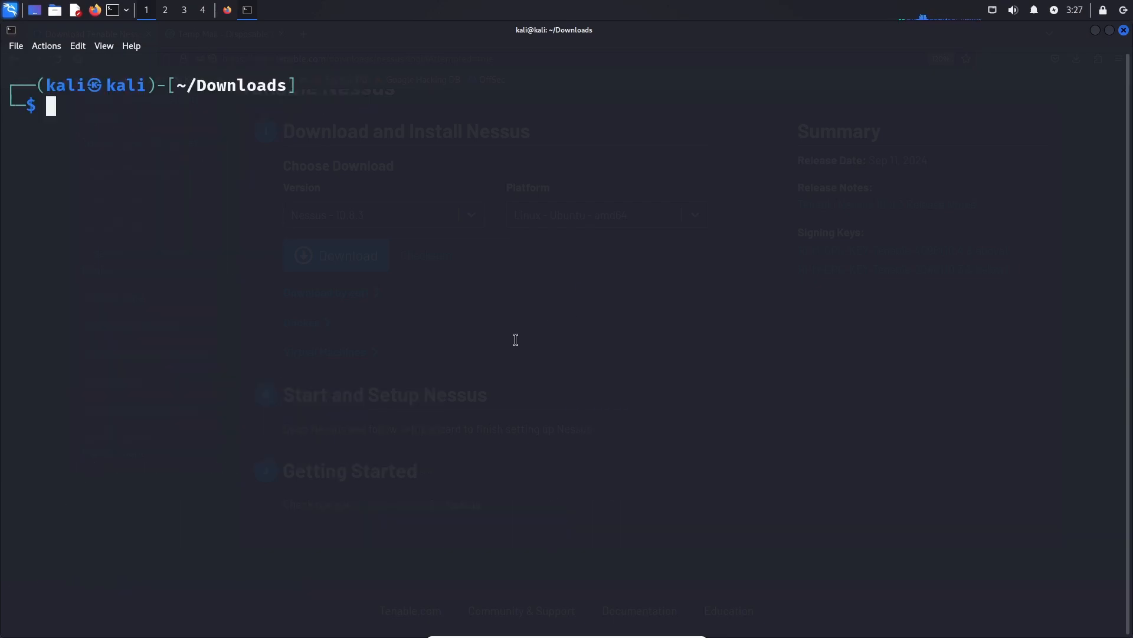
{"action": "key", "text": "Up"}
{"action": "key", "text": "Home"}
{"action": "key", "text": "Right"}
{"action": "key", "text": "Right"}
{"action": "key", "text": "Right"}
{"action": "key", "text": "Right"}
{"action": "key", "text": "Right"}
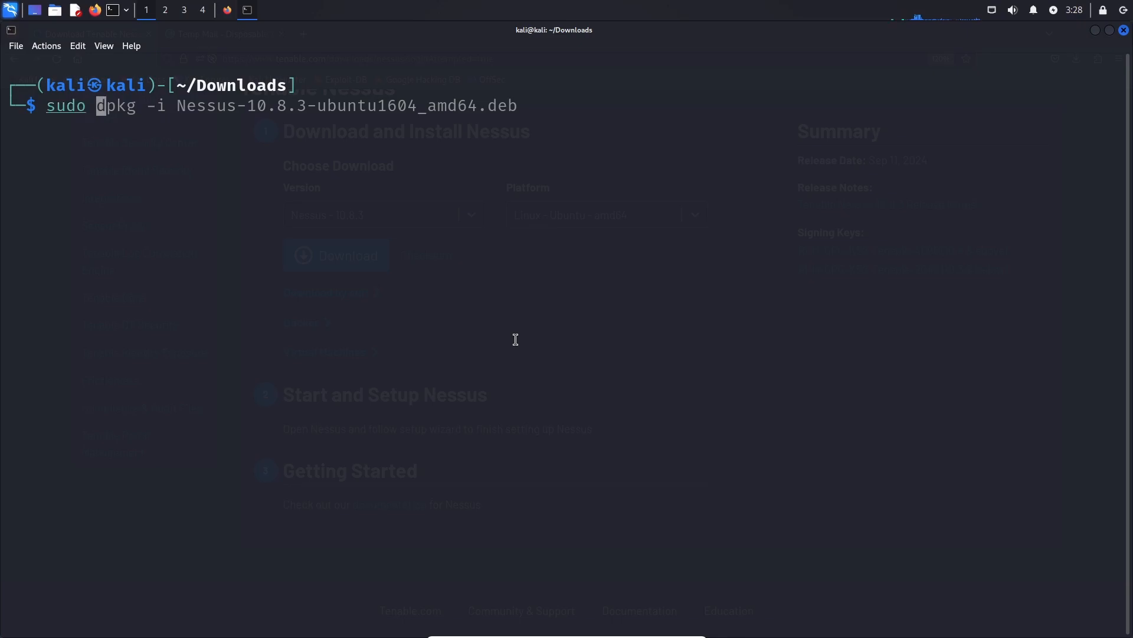
{"action": "key", "text": "ctrl+k"}
{"action": "key", "text": "ctrl+shift+v"}
{"action": "key", "text": "Return"}
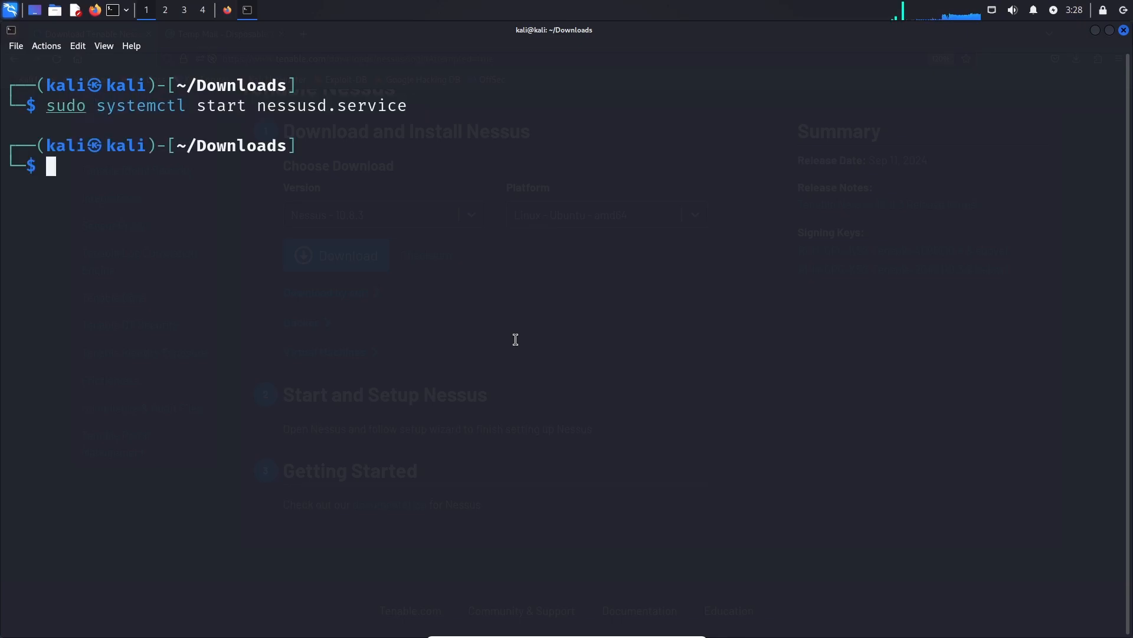
Run sudo systemctl status nessusd.service to confirm the scanner is active and running.
{"action": "key", "text": "Up"}
{"action": "key", "text": "Left"}
{"action": "key", "text": "Left"}
{"action": "key", "text": "Left"}
{"action": "key", "text": "Left"}
{"action": "key", "text": "Left"}
{"action": "key", "text": "Left"}
{"action": "key", "text": "Left"}
{"action": "key", "text": "Left"}
{"action": "key", "text": "Left"}
{"action": "key", "text": "Left"}
{"action": "key", "text": "Left"}
{"action": "key", "text": "Left"}
{"action": "key", "text": "Left"}
{"action": "key", "text": "Left"}
{"action": "key", "text": "Left"}
{"action": "key", "text": "Left"}
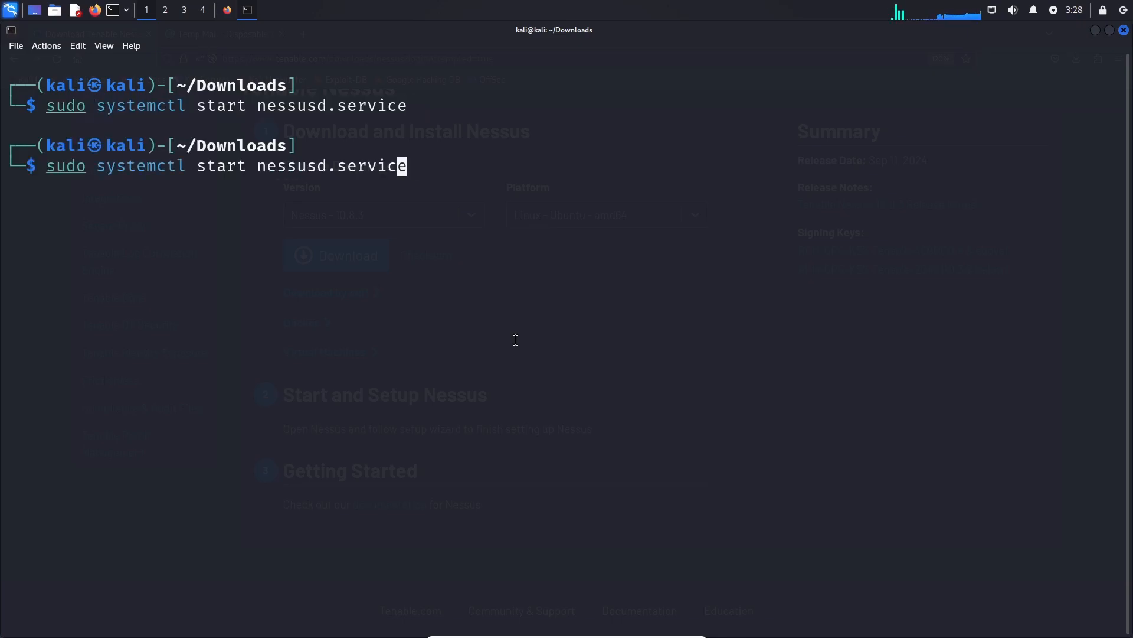
{"action": "key", "text": "BackSpace"}
{"action": "key", "text": "BackSpace"}
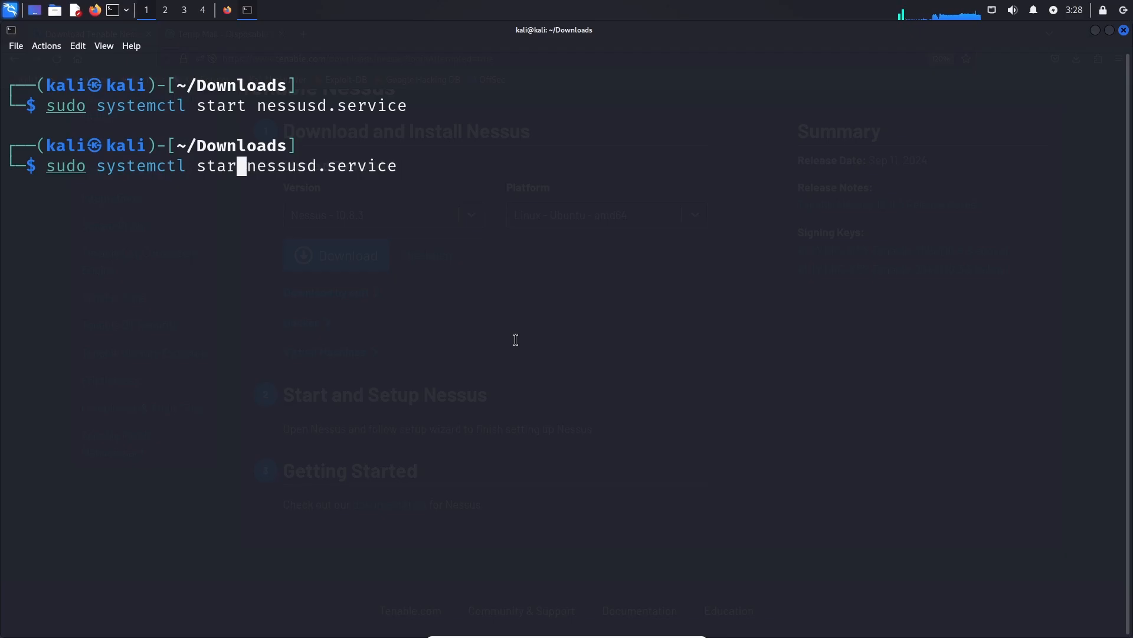
{"action": "type", "text": "tus"}
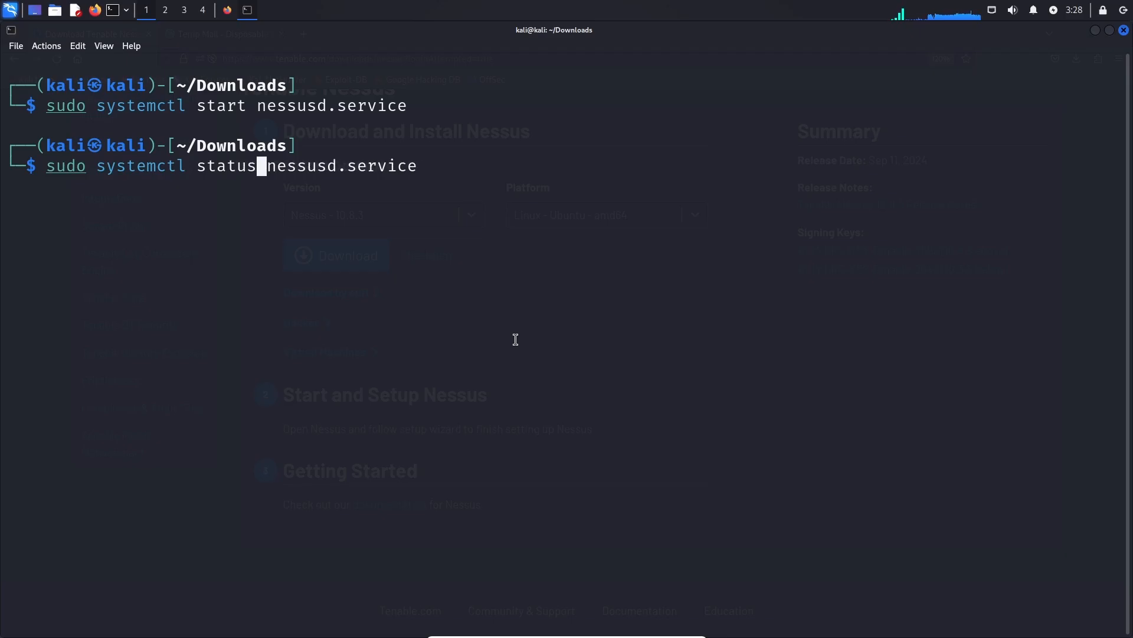
{"action": "key", "text": "Return"}
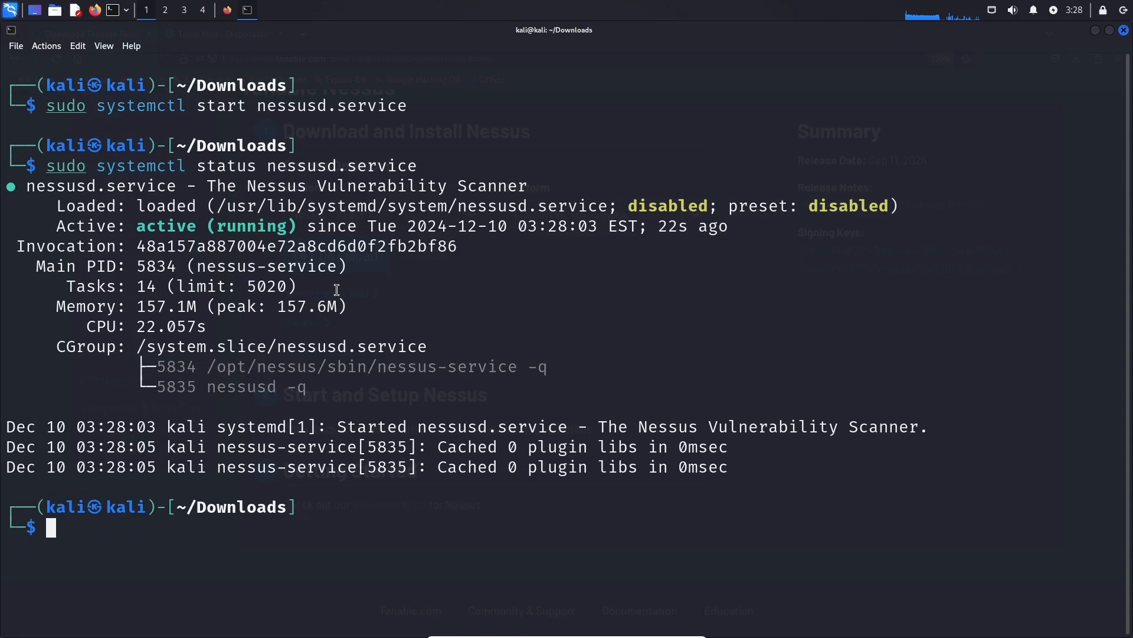
{"action": "left_click", "coordinate": [227, 10]}
{"action": "left_click", "coordinate": [301, 34]}
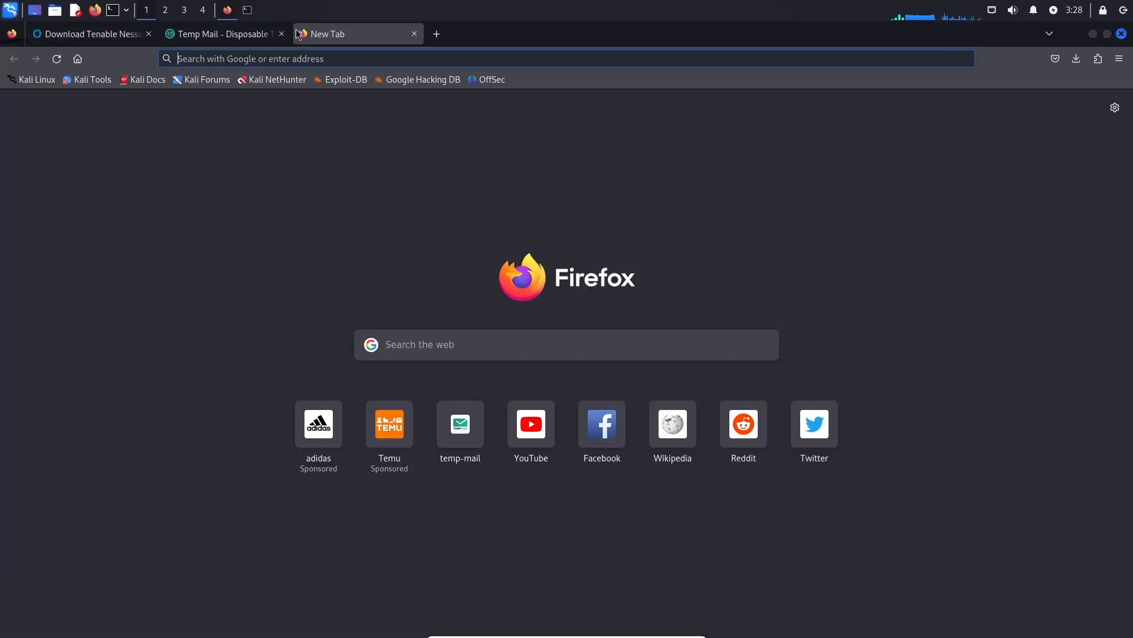
{"action": "type", "text": "h"}
{"action": "key", "text": "BackSpace"}
{"action": "type", "text": "htt"}
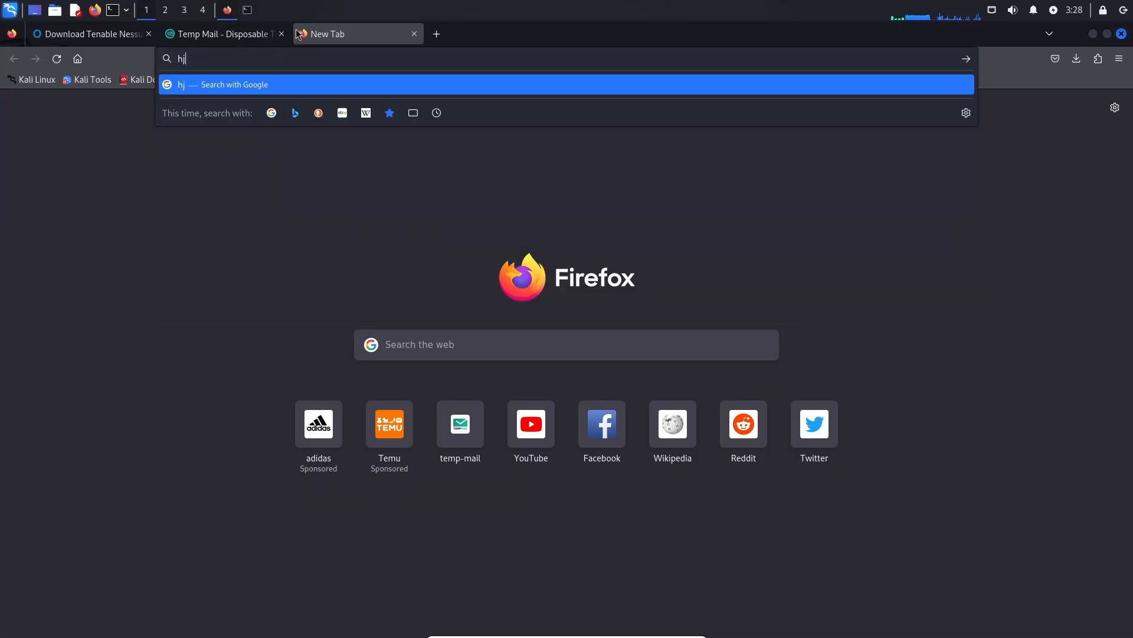
{"action": "type", "text": "ps\""}
{"action": "key", "text": "BackSpace"}
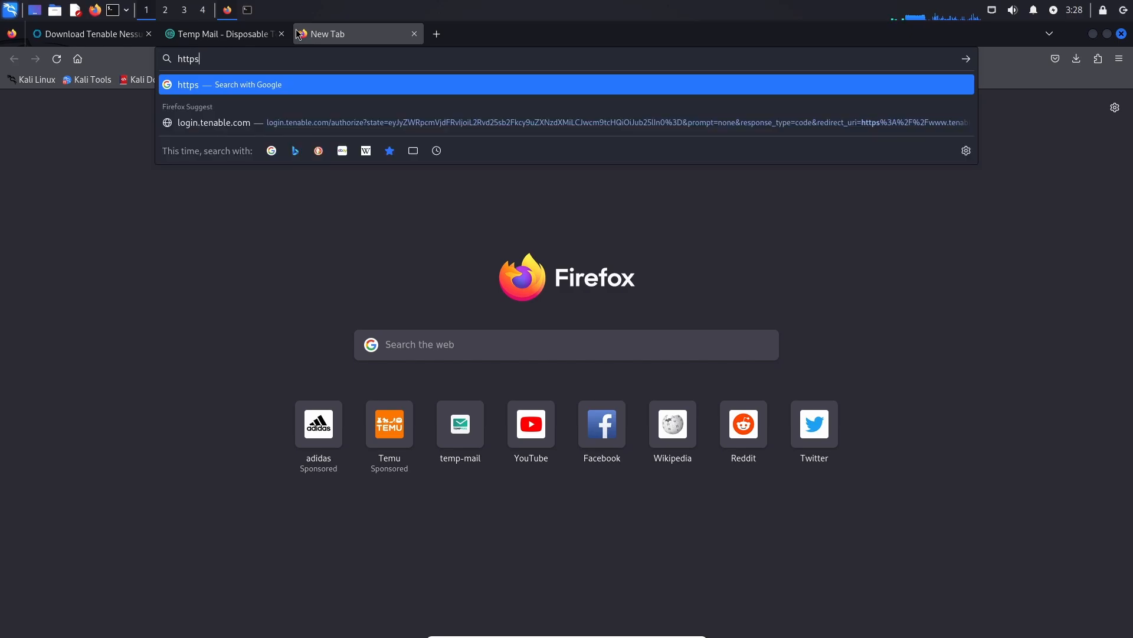
{"action": "type", "text": "://local"}
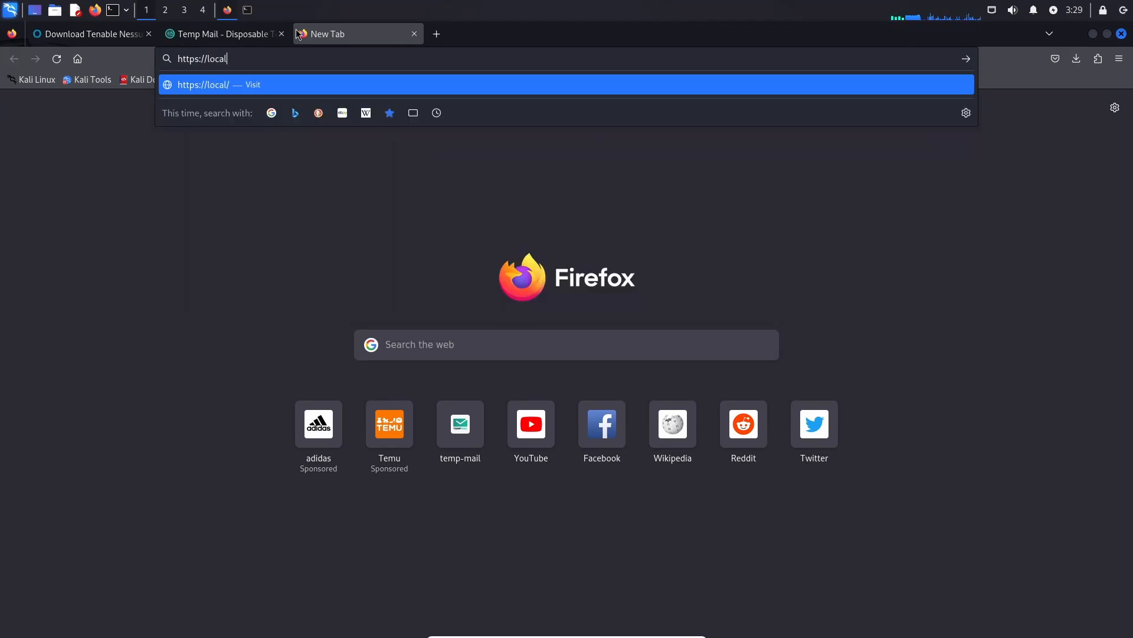
{"action": "type", "text": "host:8834"}
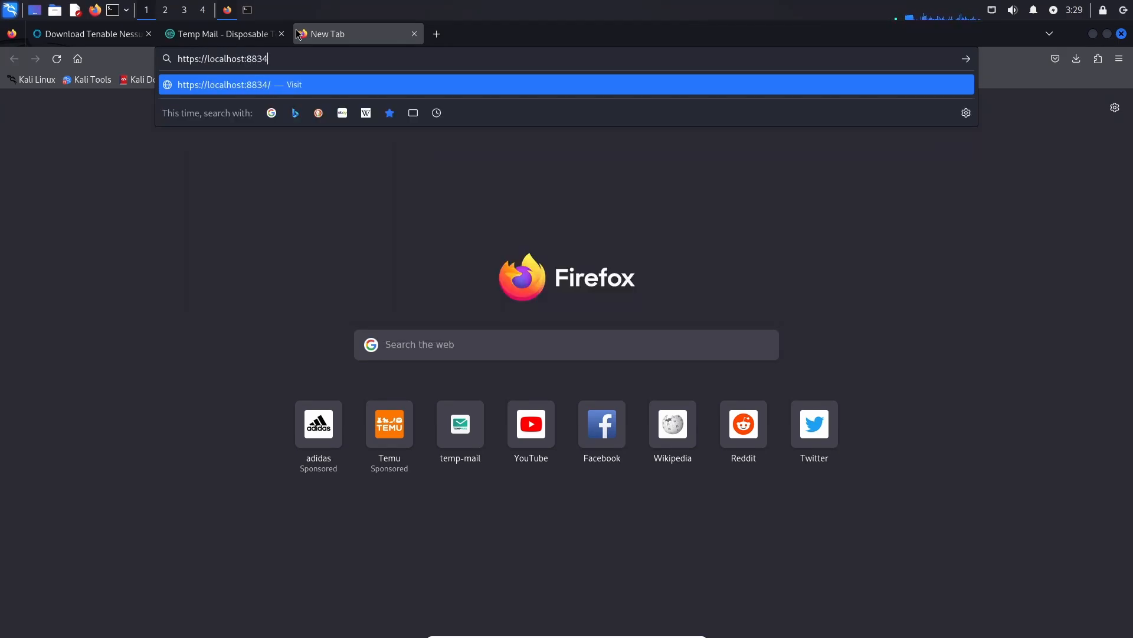
{"action": "key", "text": "Return"}
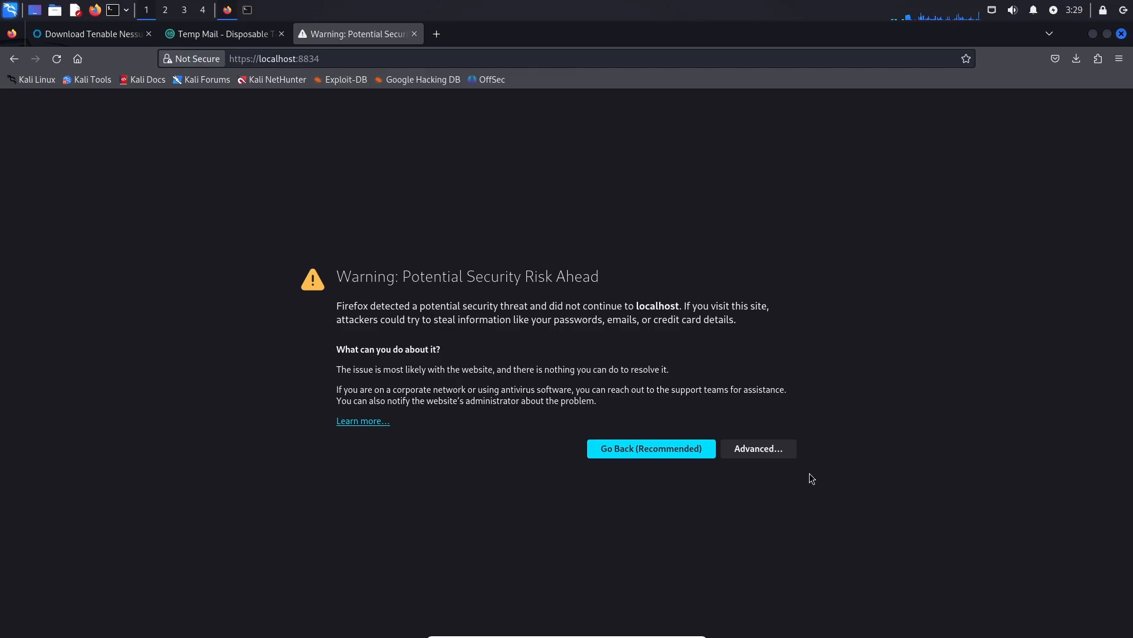
{"action": "left_click", "coordinate": [780, 455]}
{"action": "scroll", "coordinate": [767, 414], "scroll_direction": "down", "scroll_amount": 2}
Accept the certificate risk, continue past the Nessus welcome page, and pick Register for Nessus Essentials.
{"action": "left_click", "coordinate": [713, 594]}
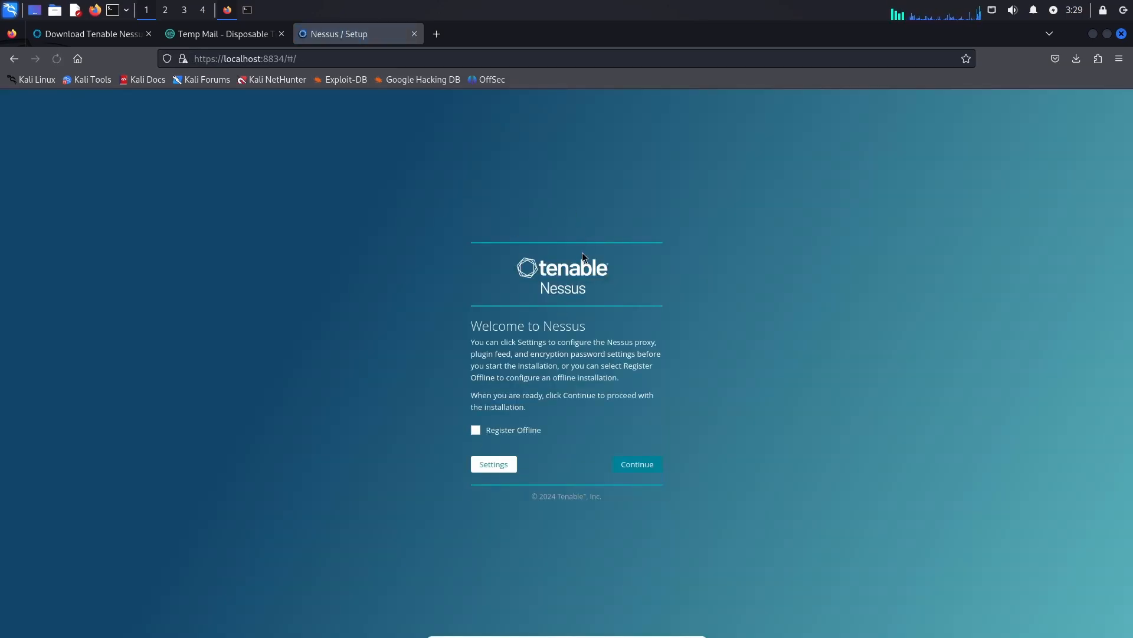
{"action": "scroll", "coordinate": [569, 259], "scroll_direction": "up", "scroll_amount": 4}
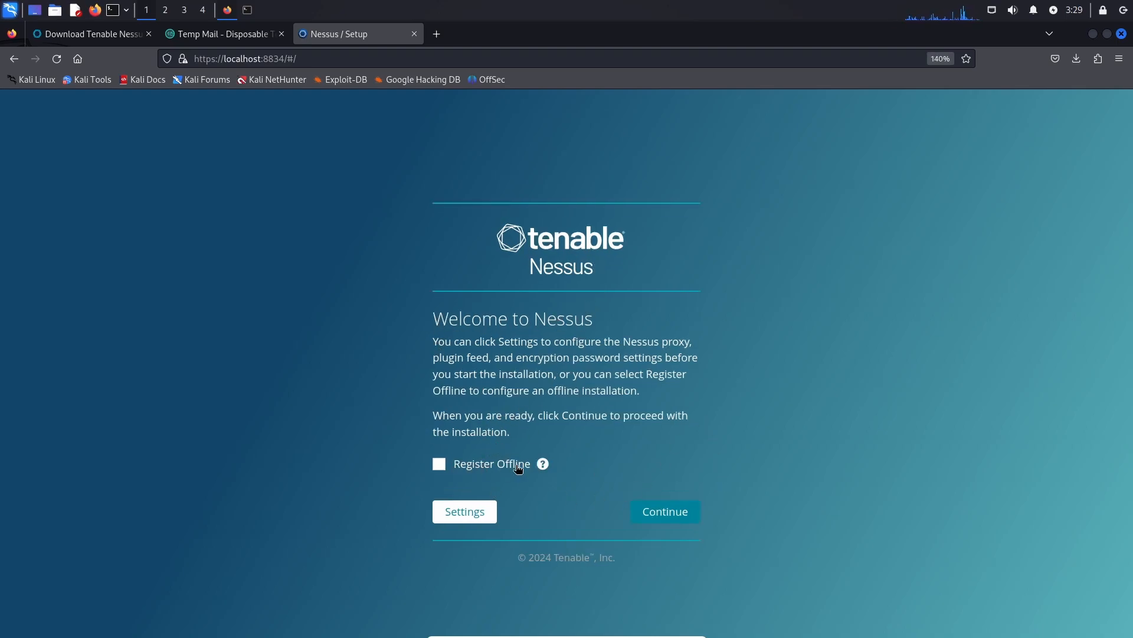
{"action": "left_click", "coordinate": [654, 518]}
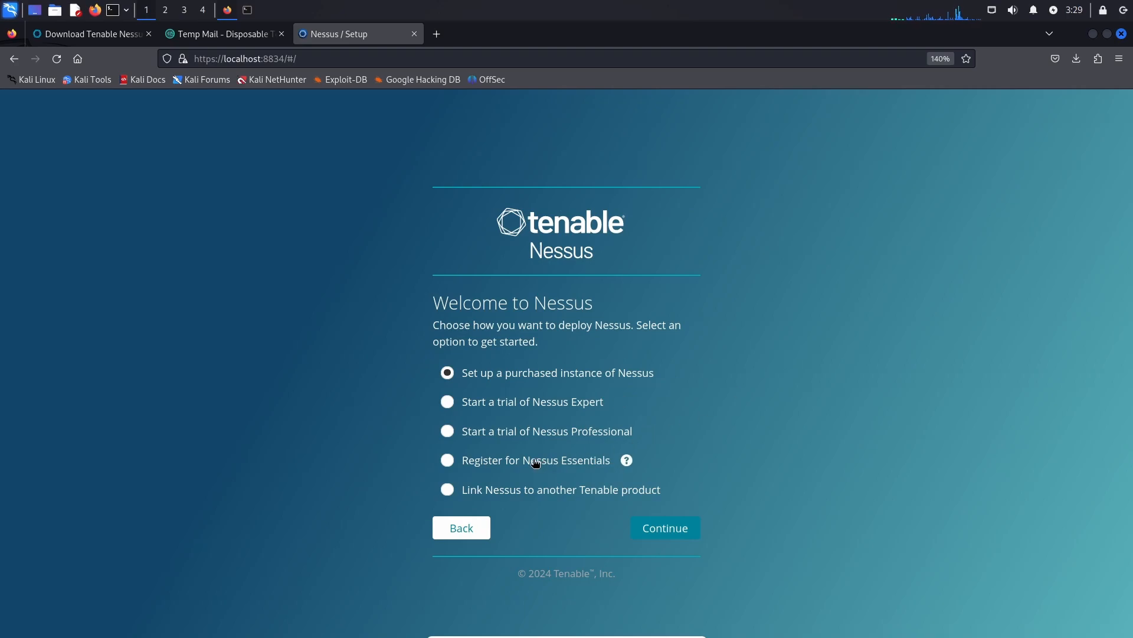
{"action": "left_click", "coordinate": [500, 461]}
Autofill the registration form's first name, last name and email, and request an activation code.
{"action": "left_click", "coordinate": [669, 527]}
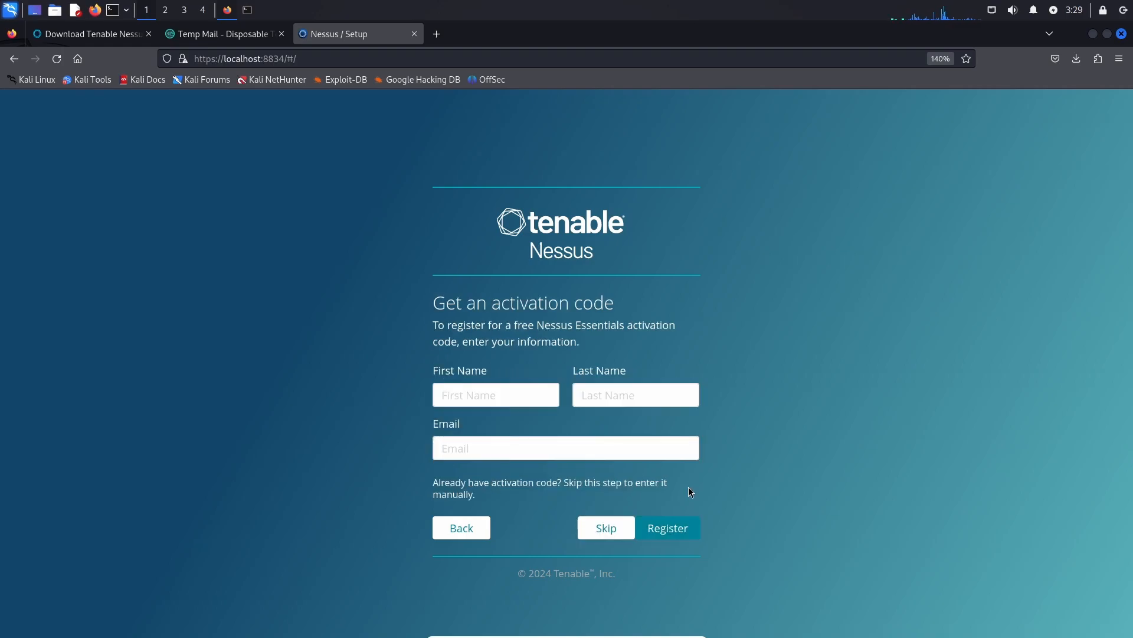
{"action": "left_click", "coordinate": [468, 395]}
{"action": "type", "text": "Mi"}
{"action": "key", "text": "BackSpace"}
{"action": "key", "text": "BackSpace"}
{"action": "type", "text": "J"}
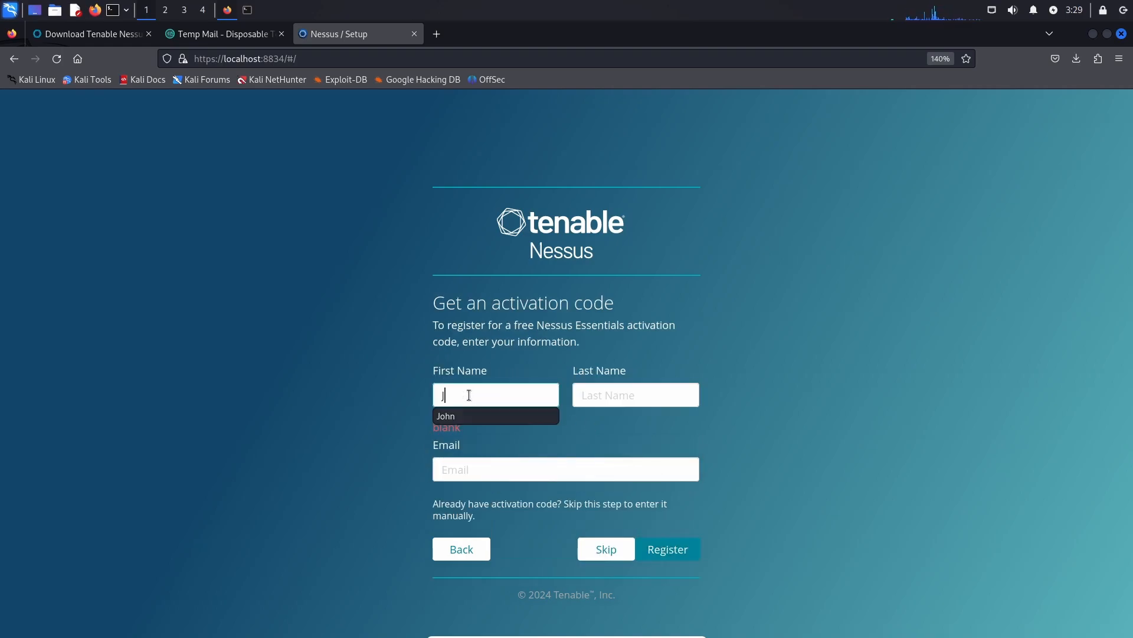
{"action": "type", "text": "oh"}
{"action": "key", "text": "Down"}
{"action": "key", "text": "Return"}
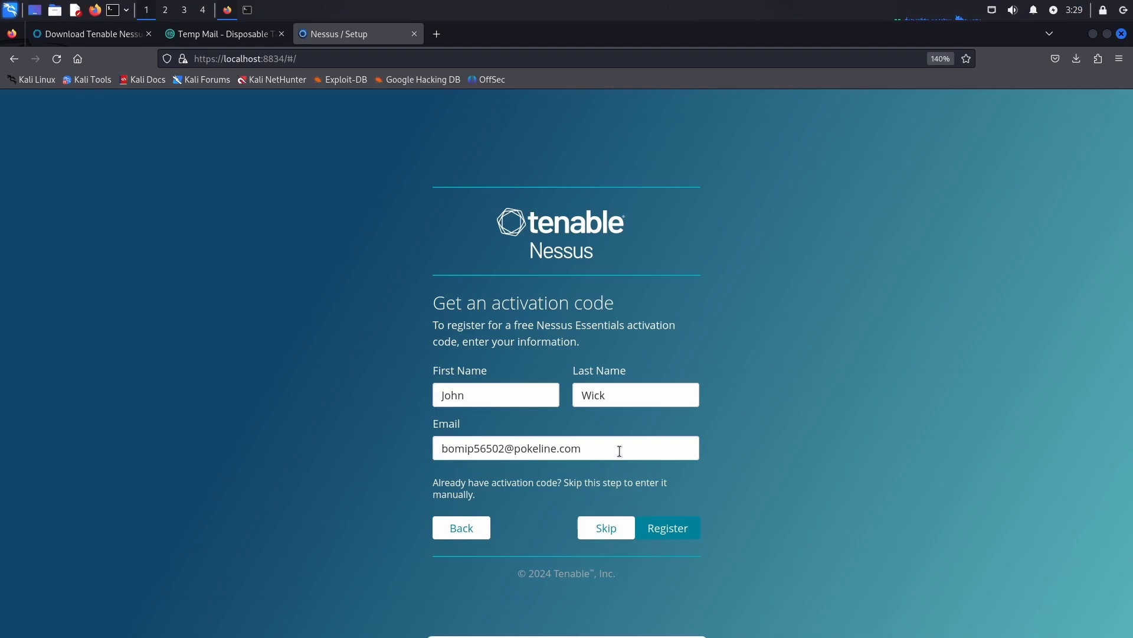
{"action": "left_click", "coordinate": [668, 527]}
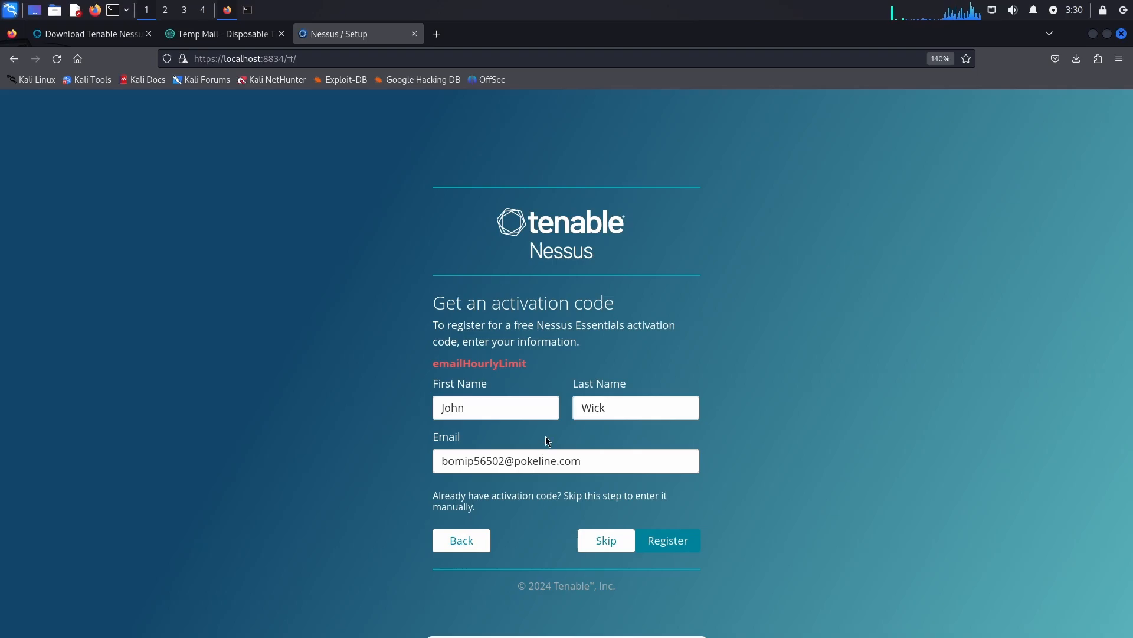
Skip to manual entry, paste the activation code from the Temp Mail message, and continue to account creation.
{"action": "left_click", "coordinate": [603, 539]}
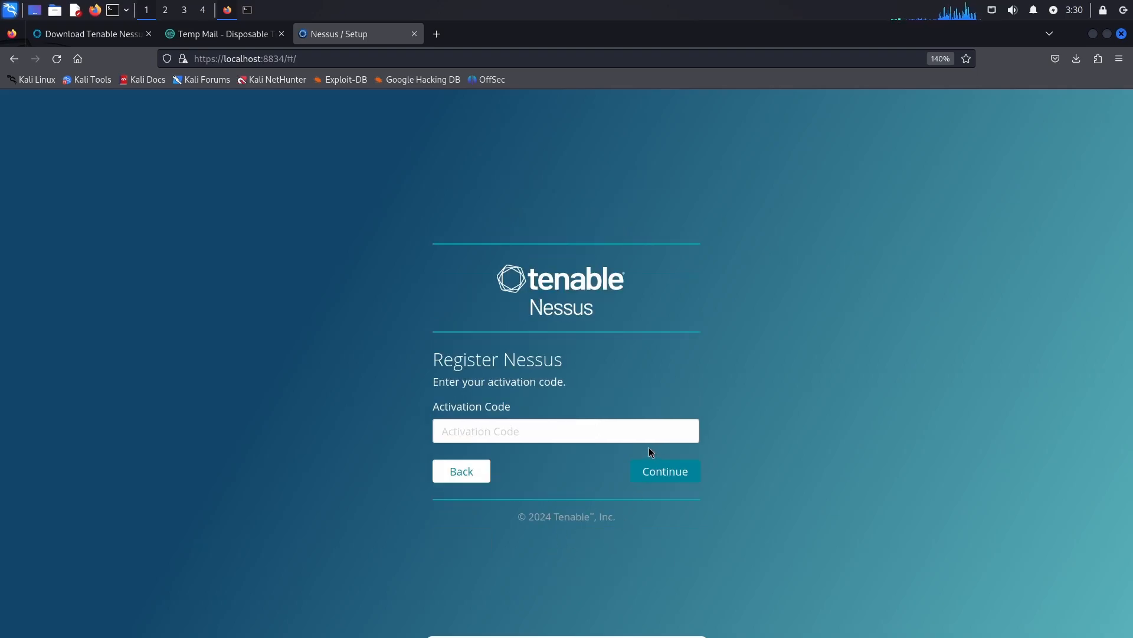
{"action": "left_click", "coordinate": [235, 35]}
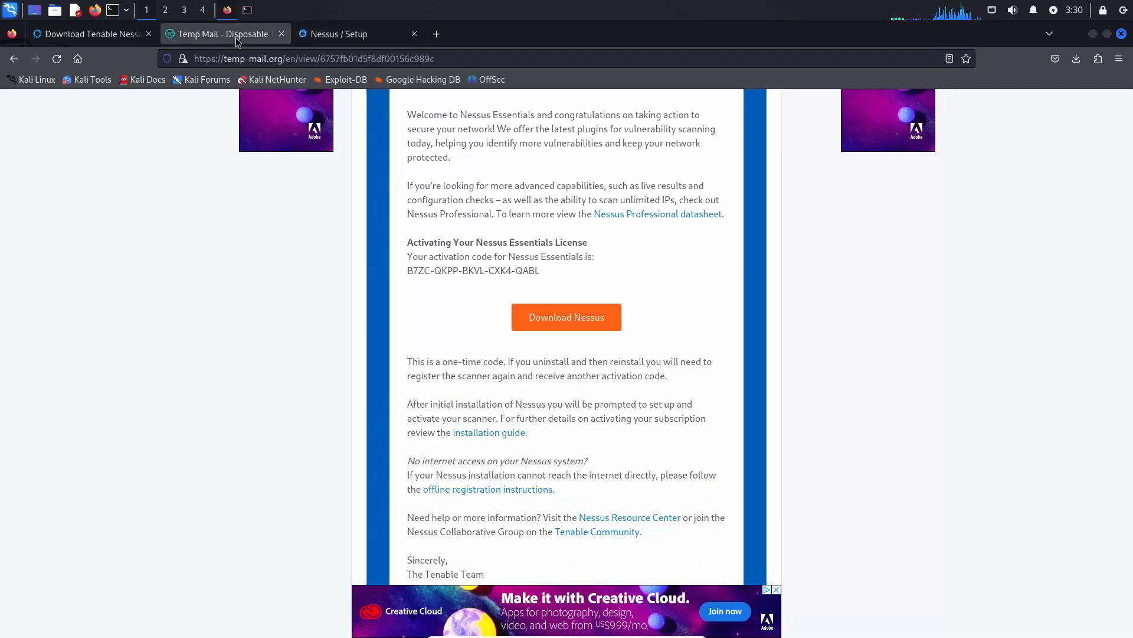
{"action": "triple_click", "coordinate": [446, 270]}
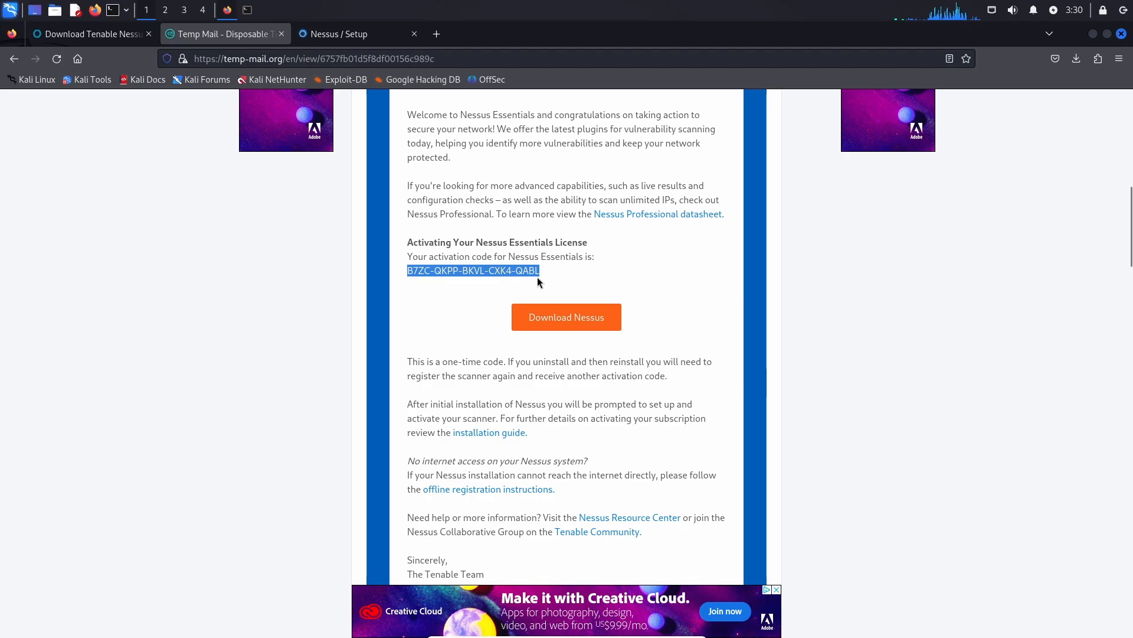
{"action": "left_click", "coordinate": [340, 41]}
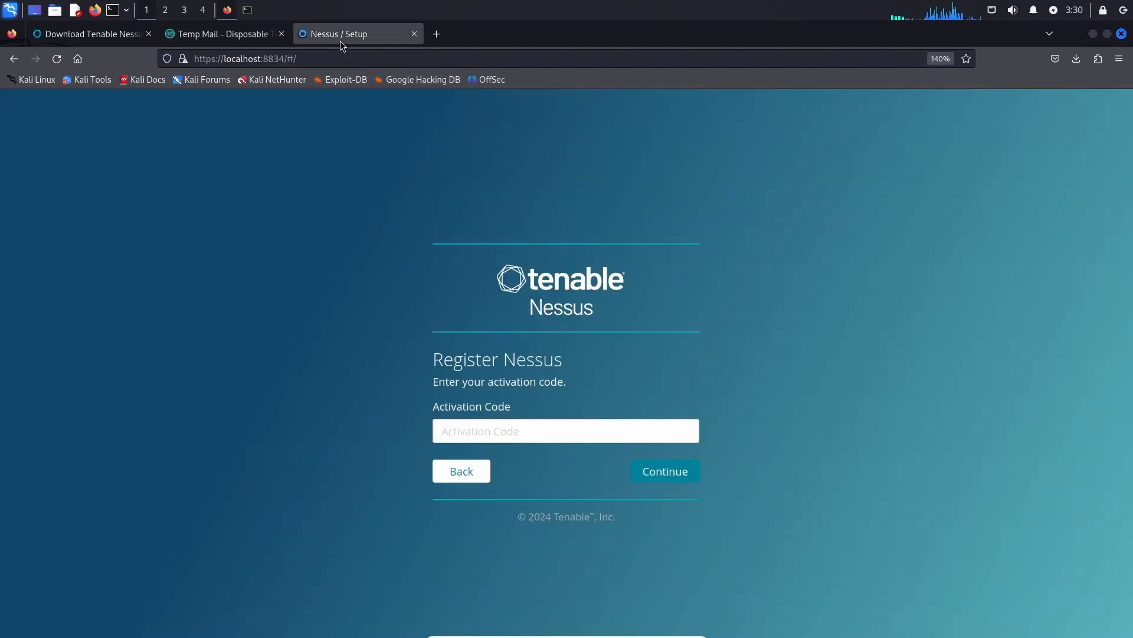
{"action": "left_click", "coordinate": [554, 435]}
{"action": "key", "text": "ctrl+v"}
{"action": "left_click", "coordinate": [665, 471]}
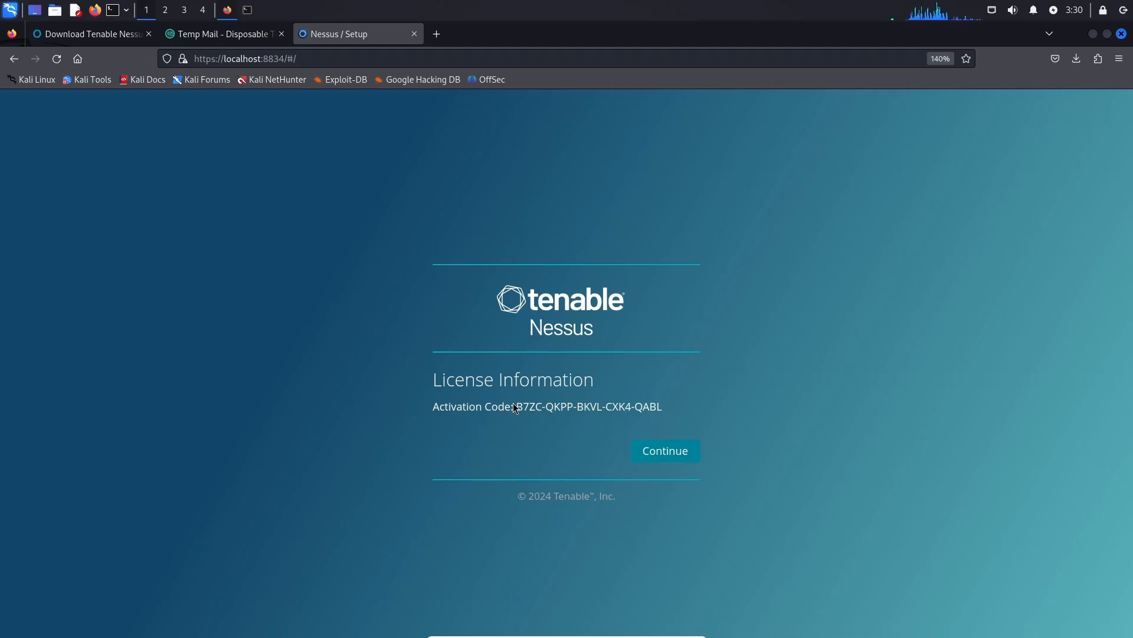
{"action": "left_click", "coordinate": [191, 38]}
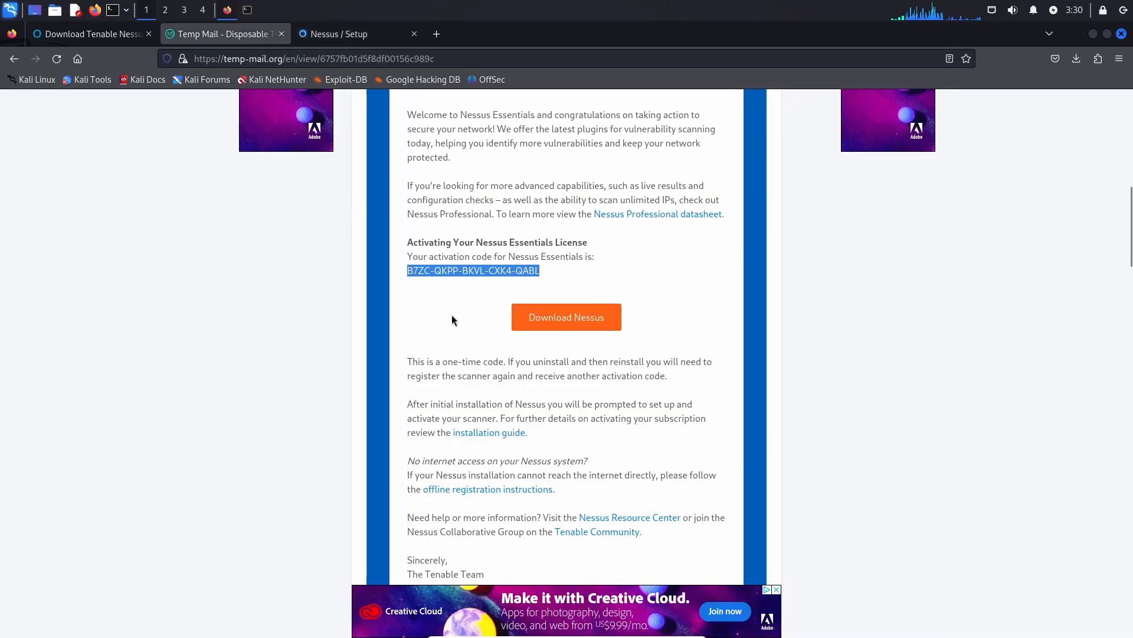
{"action": "left_click", "coordinate": [307, 26]}
{"action": "left_click", "coordinate": [665, 450]}
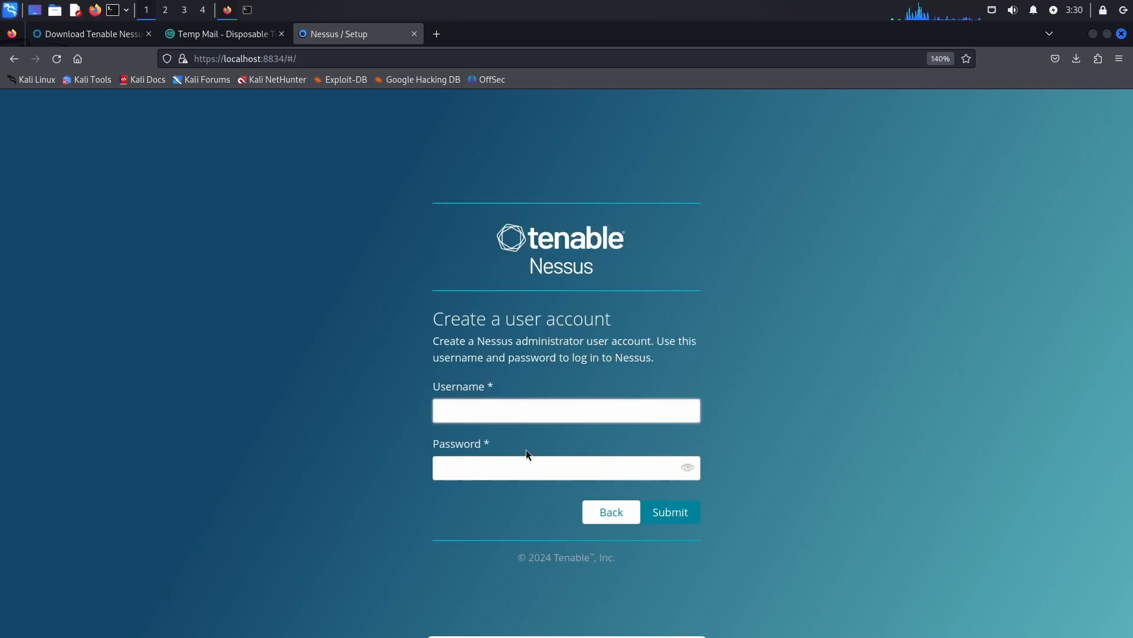
Enter the administrator username and password, reveal the password, and submit the account.
{"action": "type", "text": "kali"}
{"action": "key", "text": "Tab"}
{"action": "type", "text": "kali"}
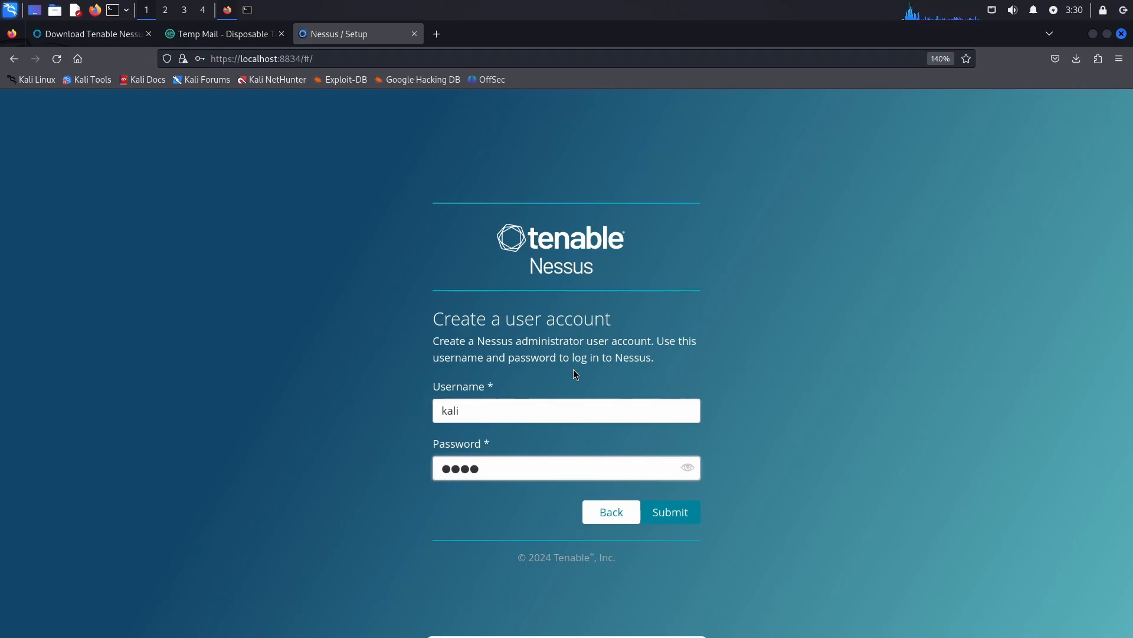
{"action": "left_click", "coordinate": [687, 467]}
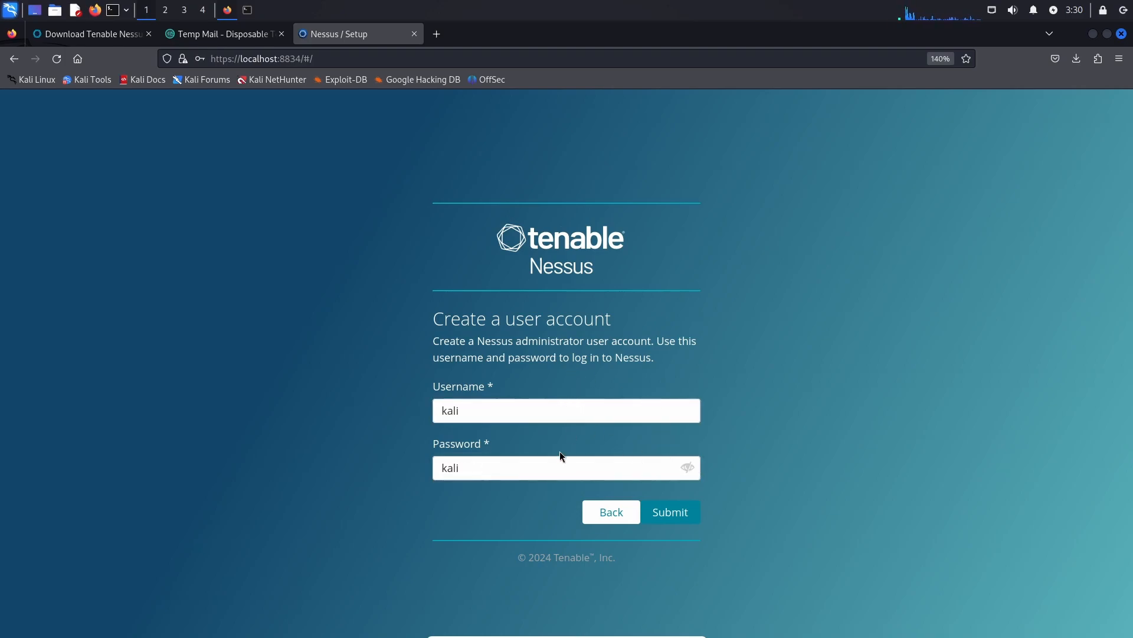
{"action": "left_click", "coordinate": [655, 512]}
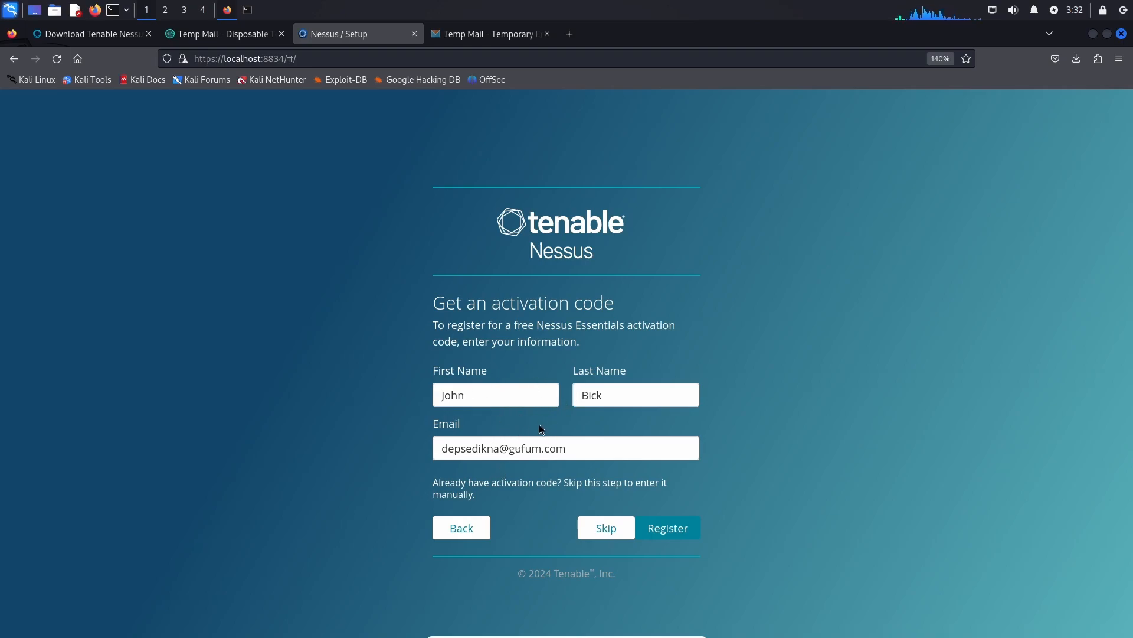
Request and select a new activation code, continue, and enter the administrator username and password.
{"action": "left_click", "coordinate": [670, 527]}
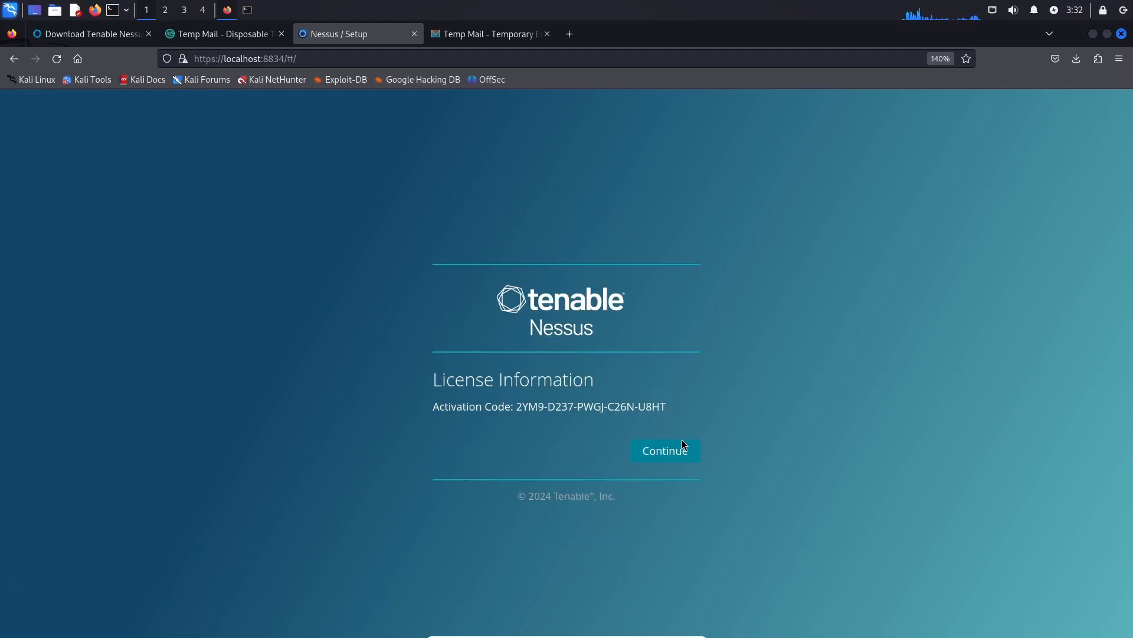
{"action": "left_click_drag", "start_coordinate": [519, 406], "coordinate": [666, 417]}
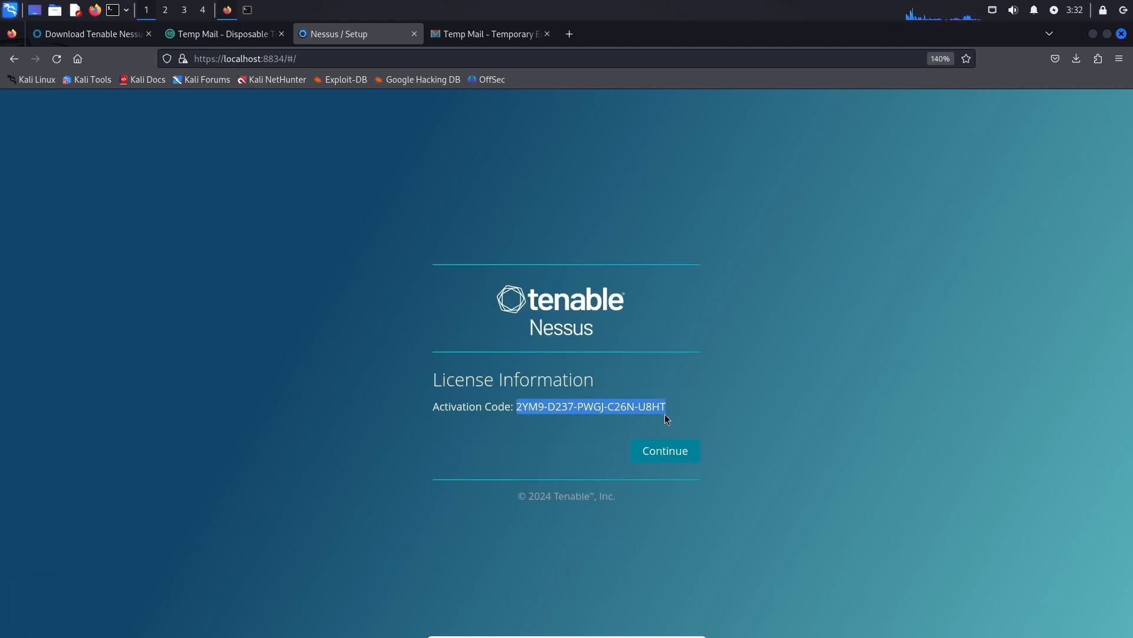
{"action": "left_click", "coordinate": [665, 451]}
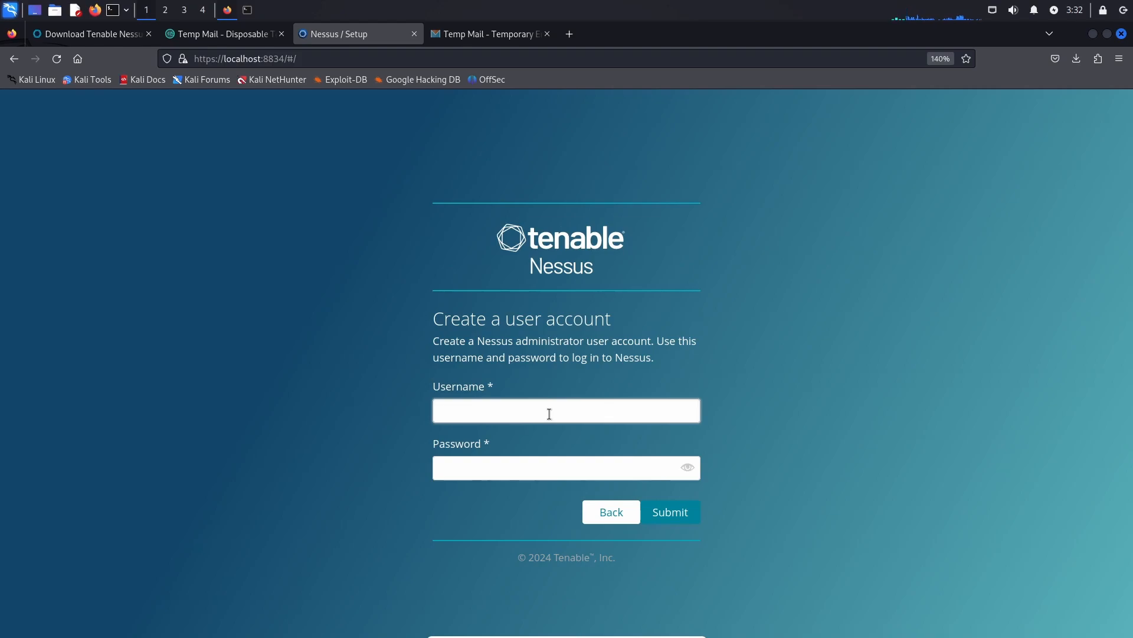
{"action": "type", "text": "kali"}
{"action": "key", "text": "Tab"}
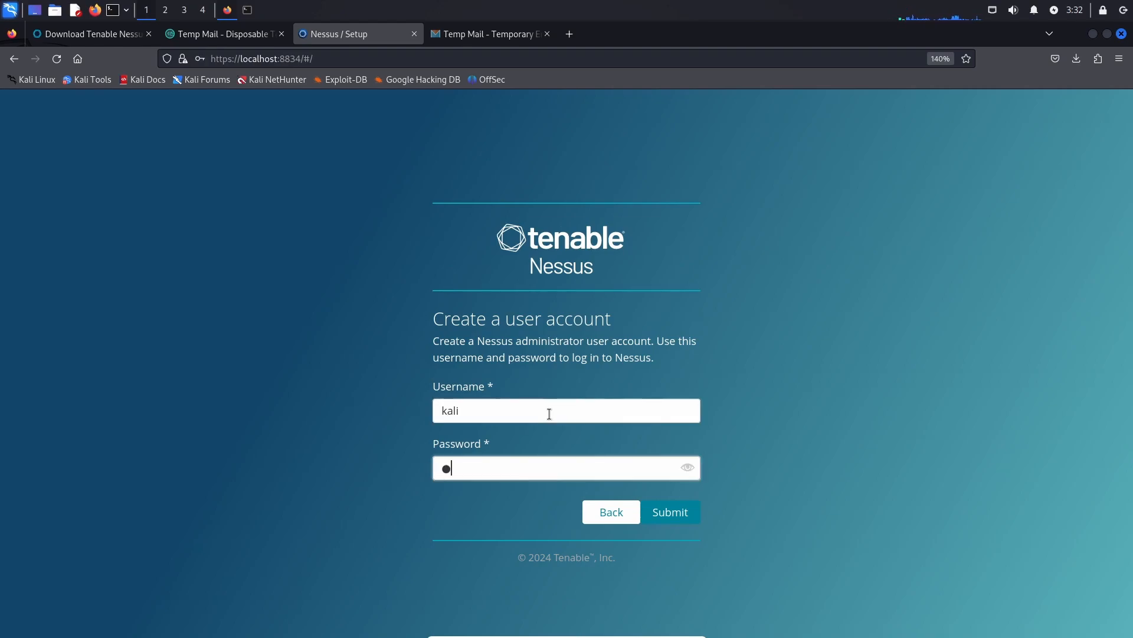
{"action": "type", "text": "kali"}
Submit the new administrator account and let Firefox save the login.
{"action": "left_click", "coordinate": [670, 511]}
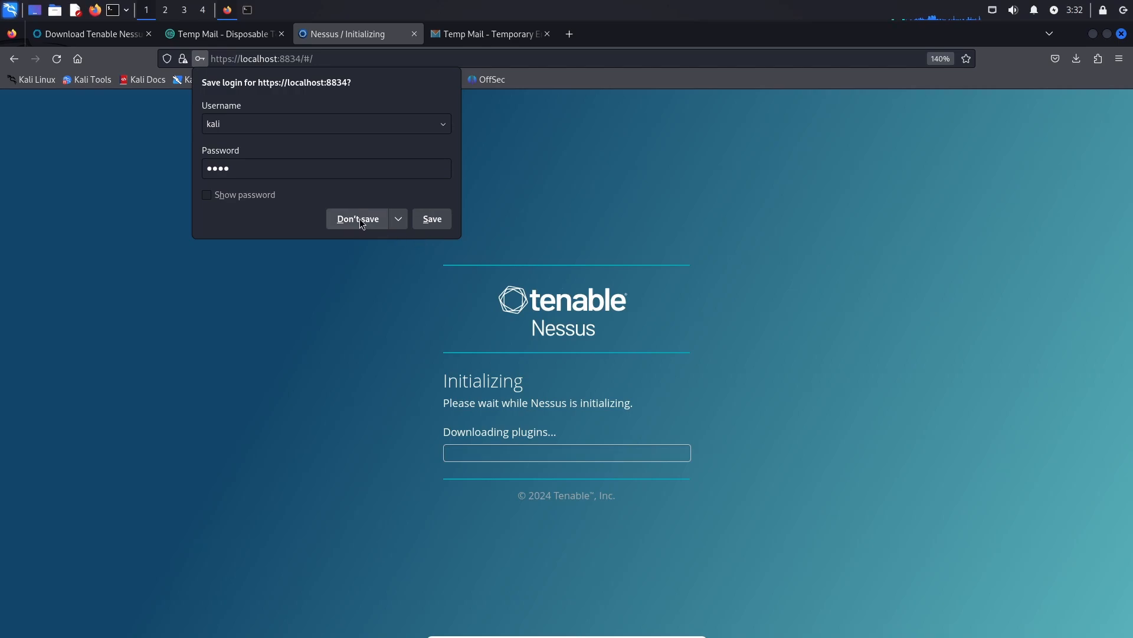
{"action": "left_click", "coordinate": [429, 222]}
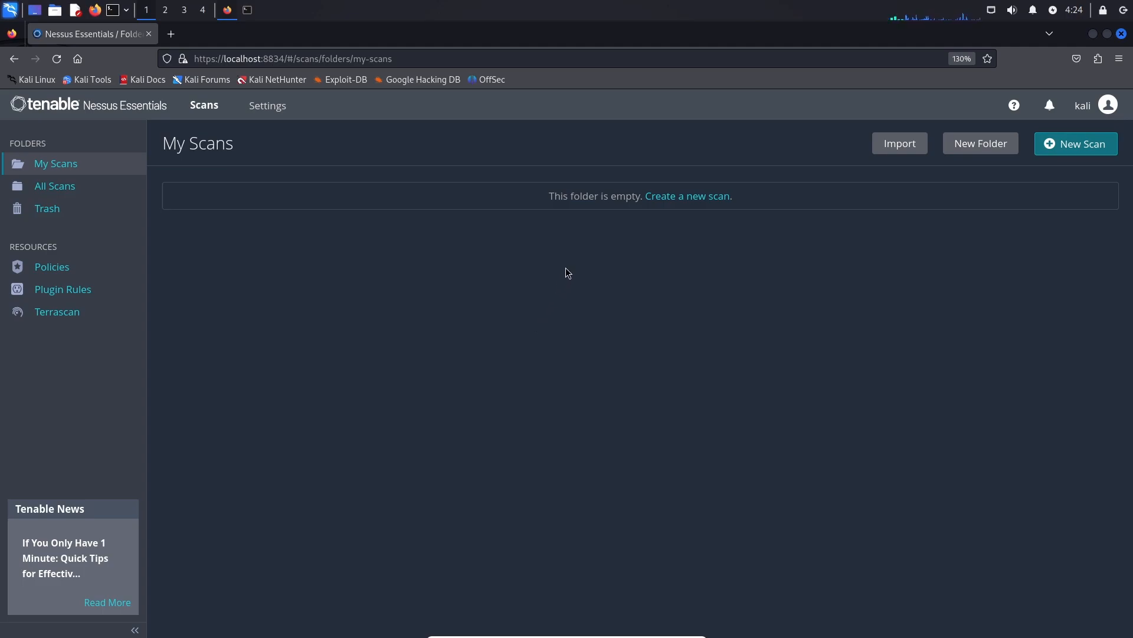
{"action": "left_click", "coordinate": [1050, 105]}
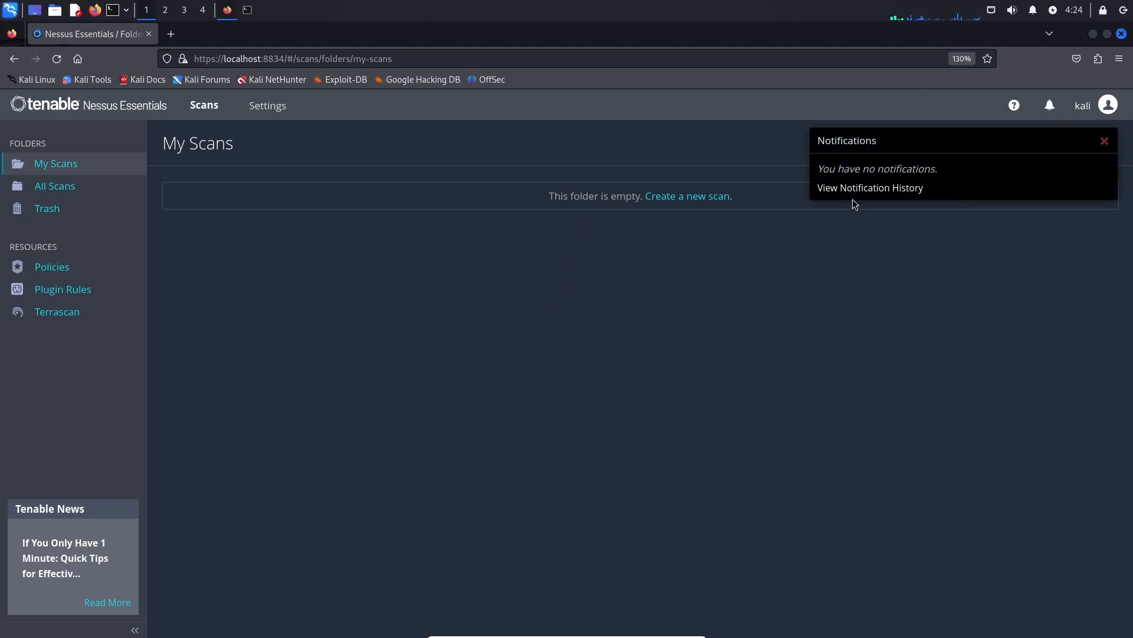
{"action": "left_click", "coordinate": [1104, 141]}
{"action": "left_click", "coordinate": [1109, 105]}
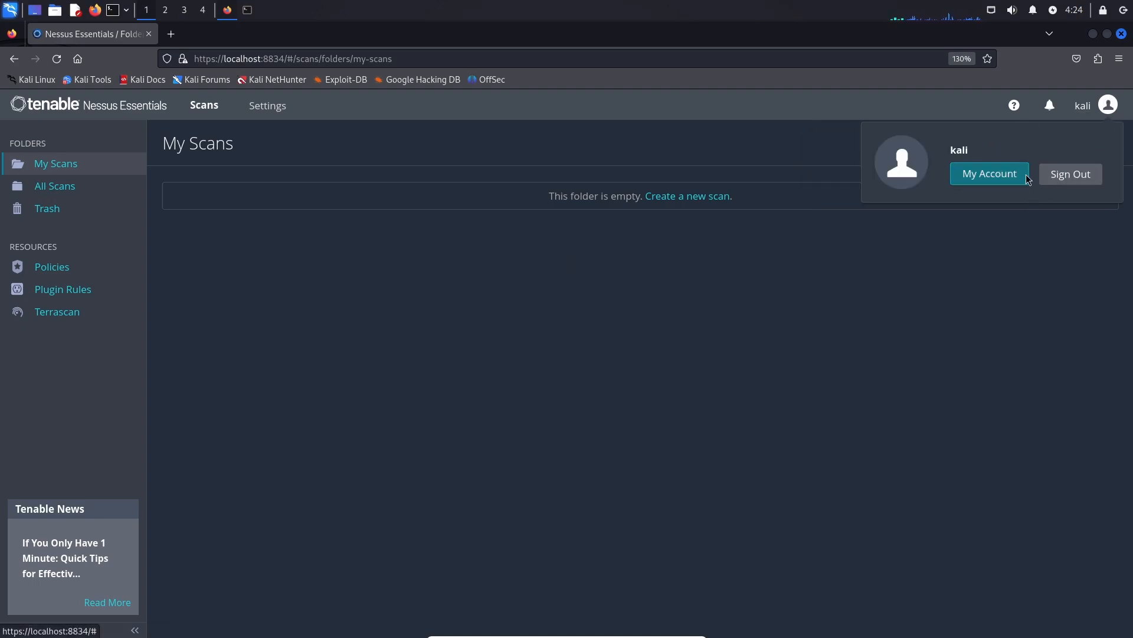
{"action": "left_click", "coordinate": [984, 259]}
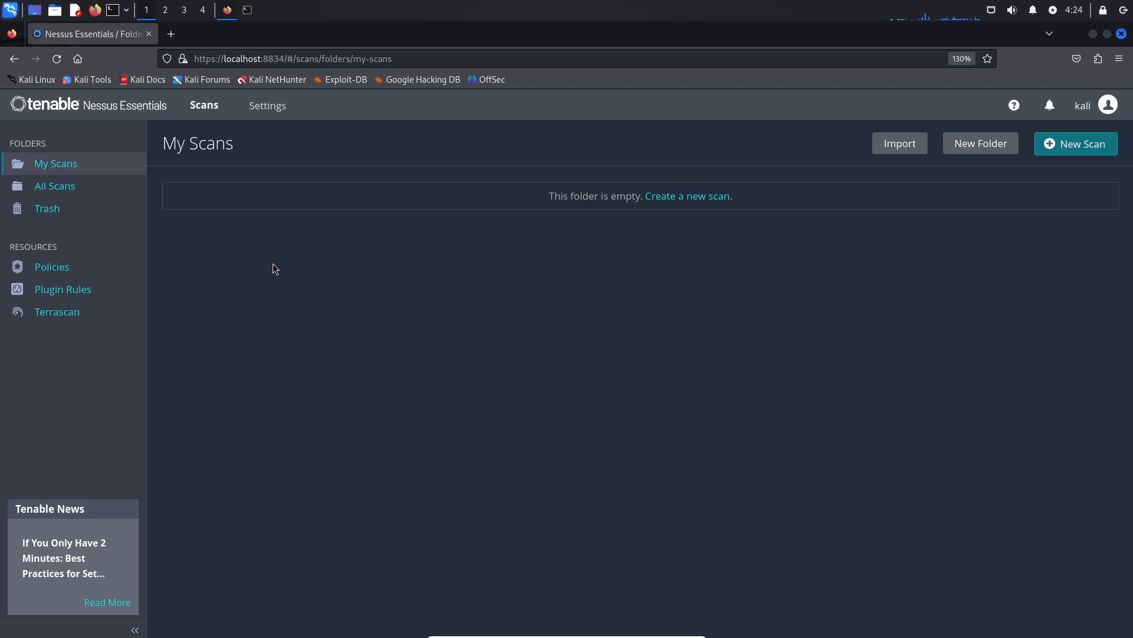
{"action": "left_click", "coordinate": [115, 188]}
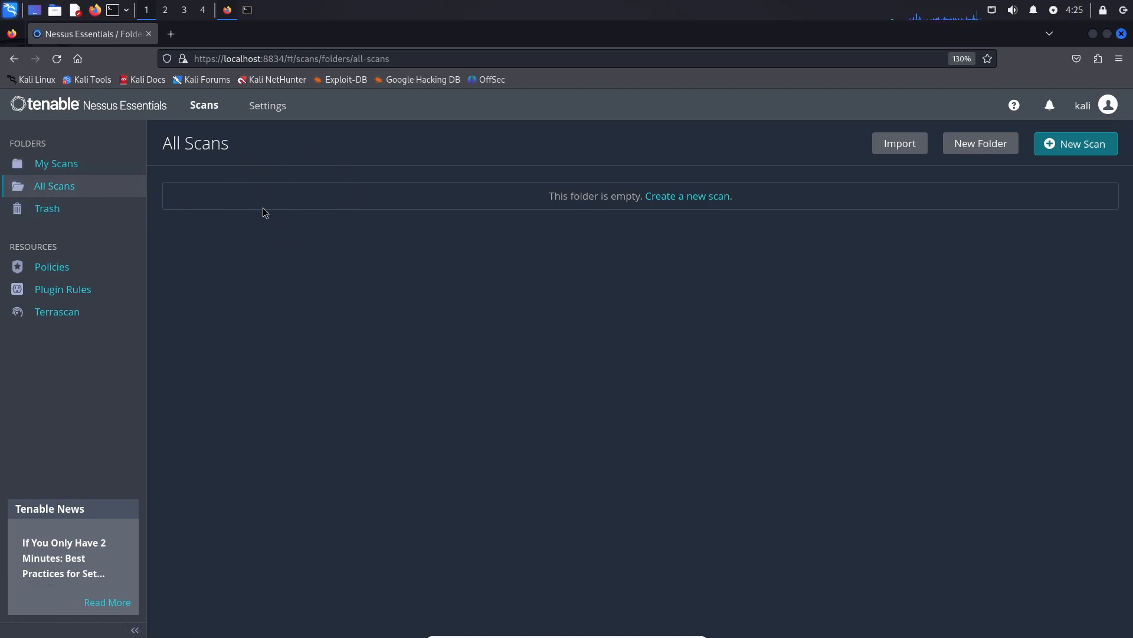
{"action": "left_click", "coordinate": [89, 208]}
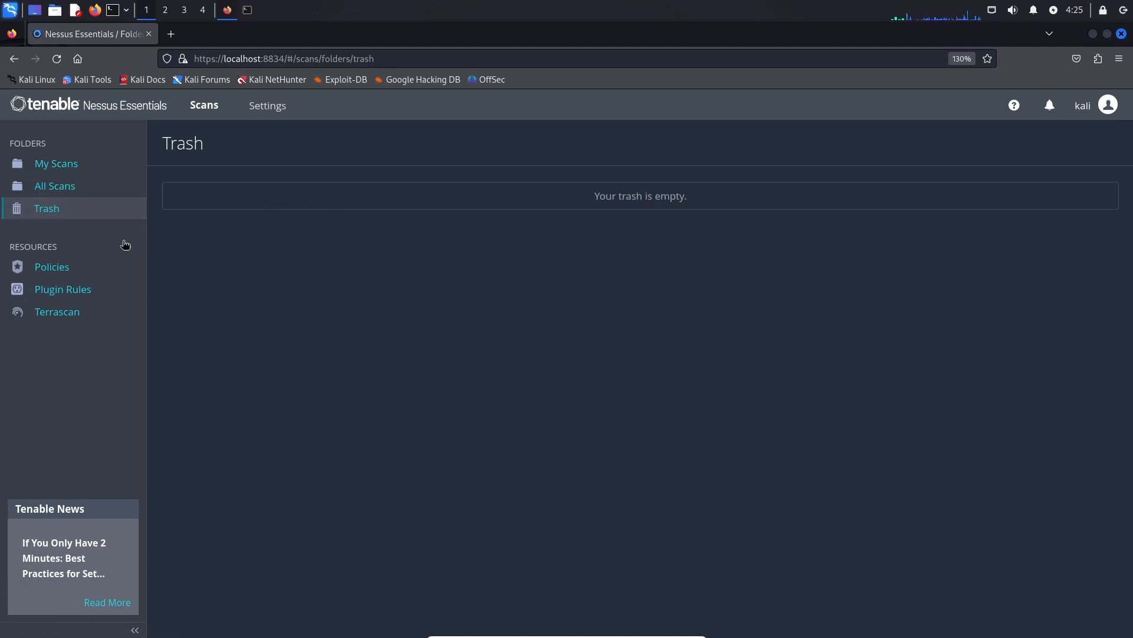
{"action": "left_click", "coordinate": [84, 266]}
{"action": "left_click", "coordinate": [107, 287]}
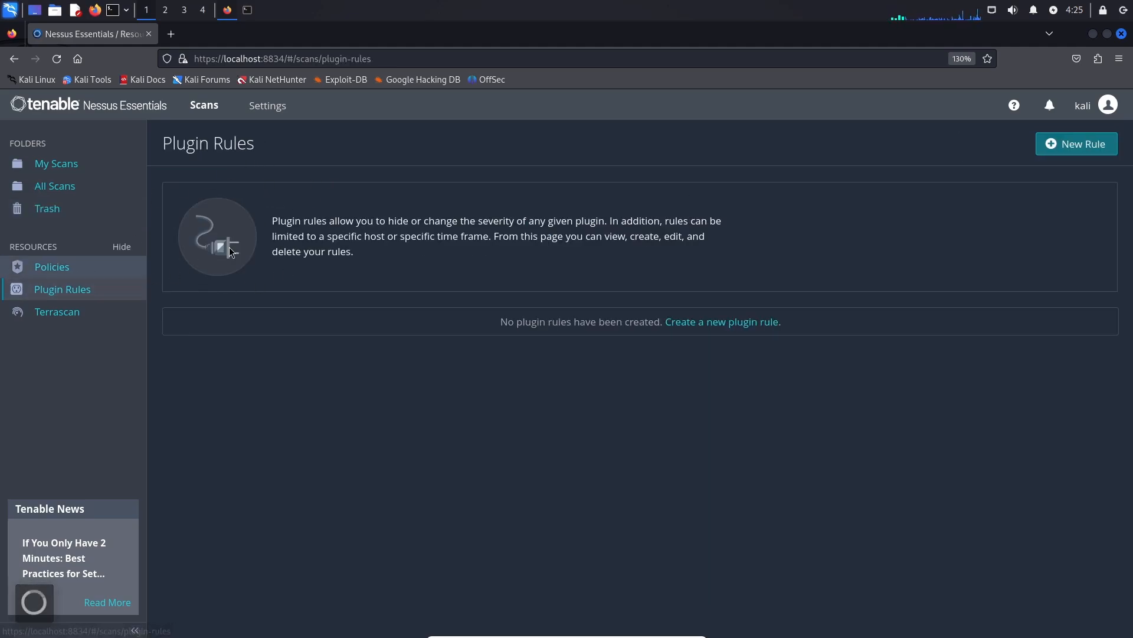
{"action": "left_click", "coordinate": [97, 312]}
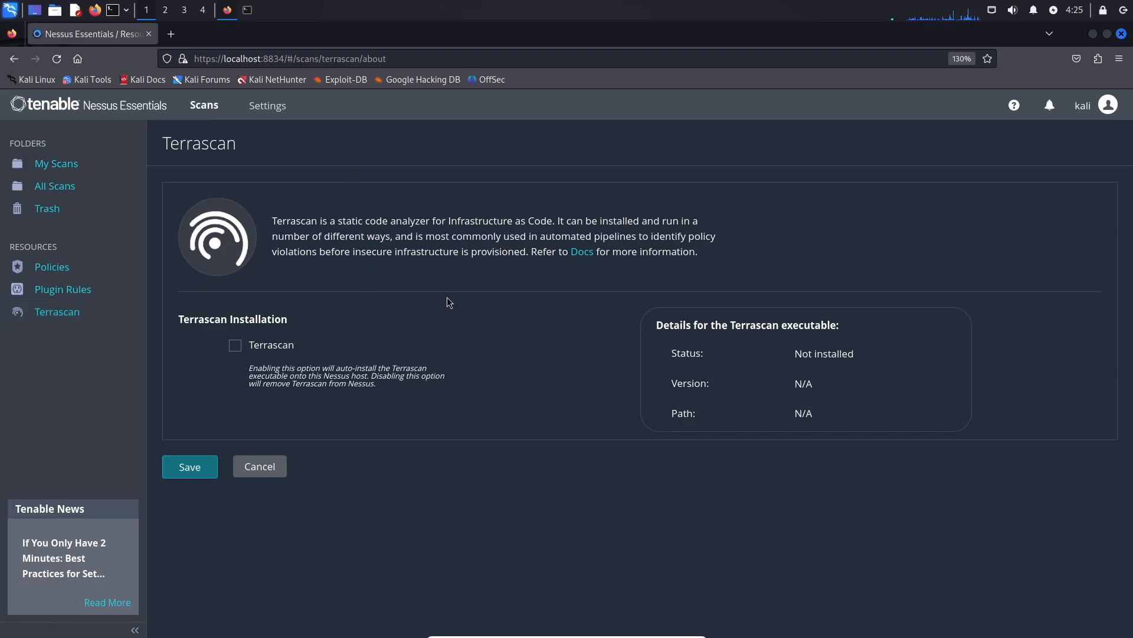
{"action": "left_click", "coordinate": [107, 170]}
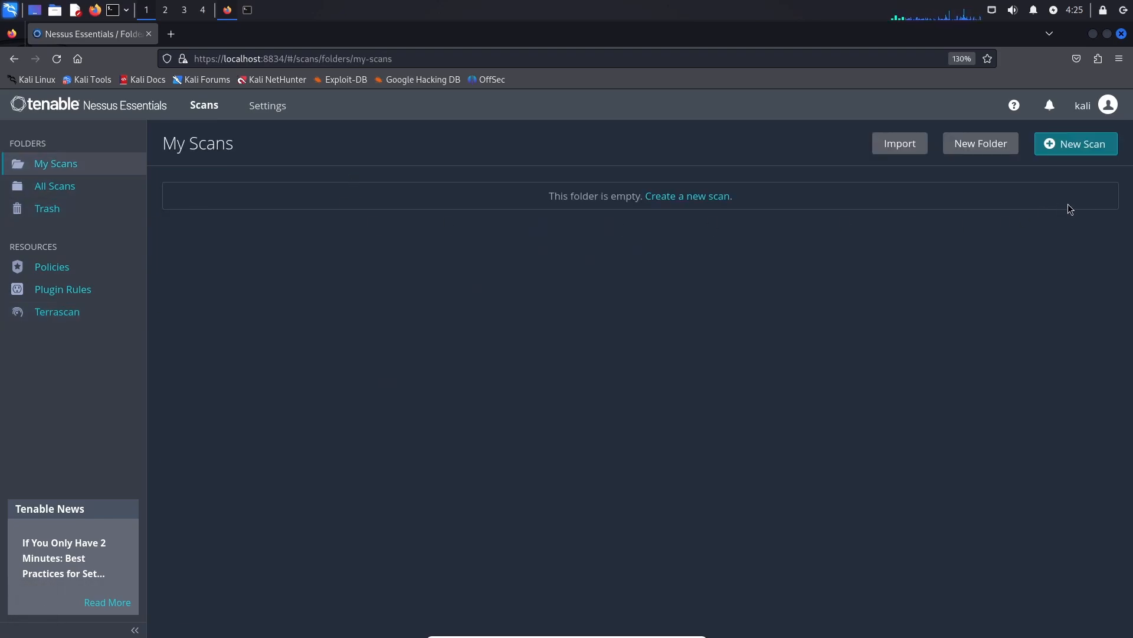
Start a new scan and browse the Vulnerabilities and Compliance scan templates.
{"action": "left_click", "coordinate": [1083, 150]}
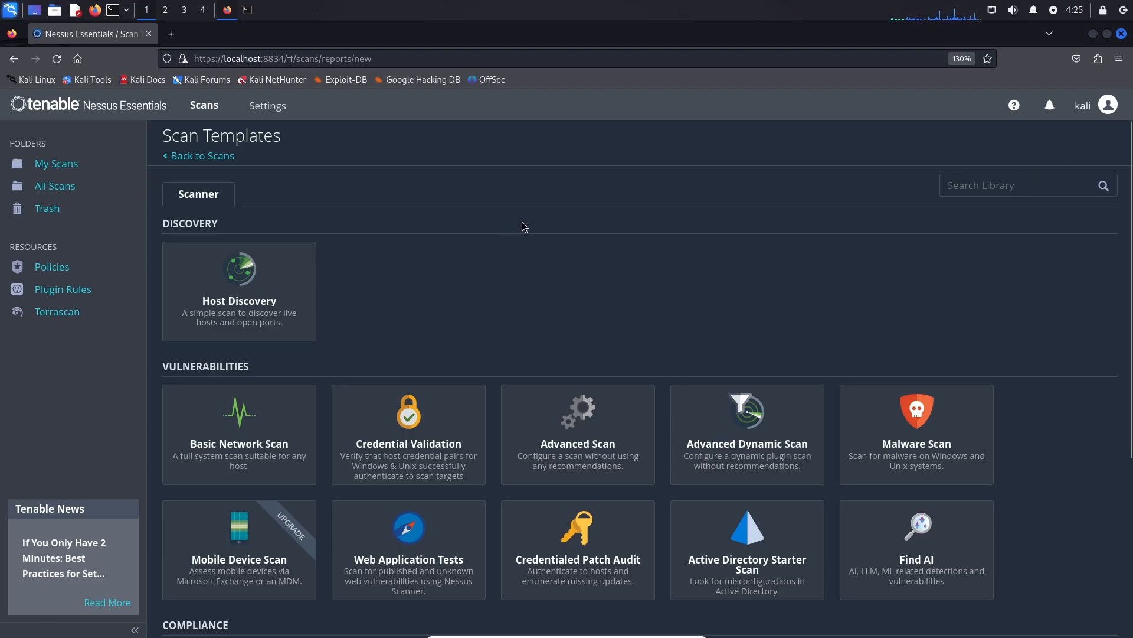
{"action": "scroll", "coordinate": [522, 225], "scroll_direction": "down", "scroll_amount": 2}
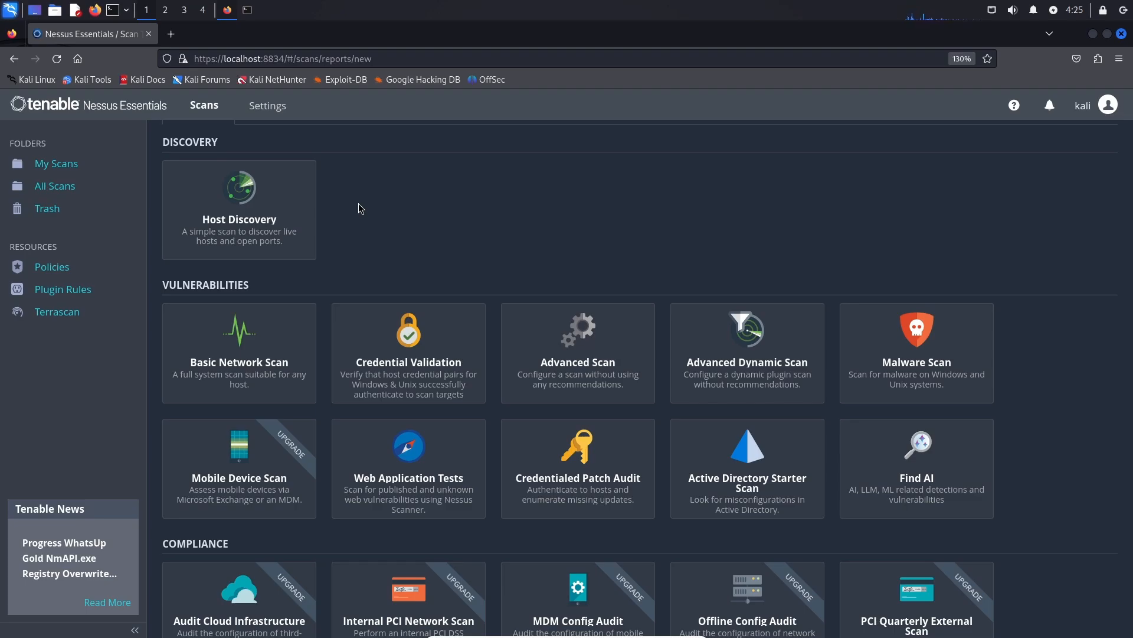
{"action": "scroll", "coordinate": [359, 209], "scroll_direction": "down", "scroll_amount": 2}
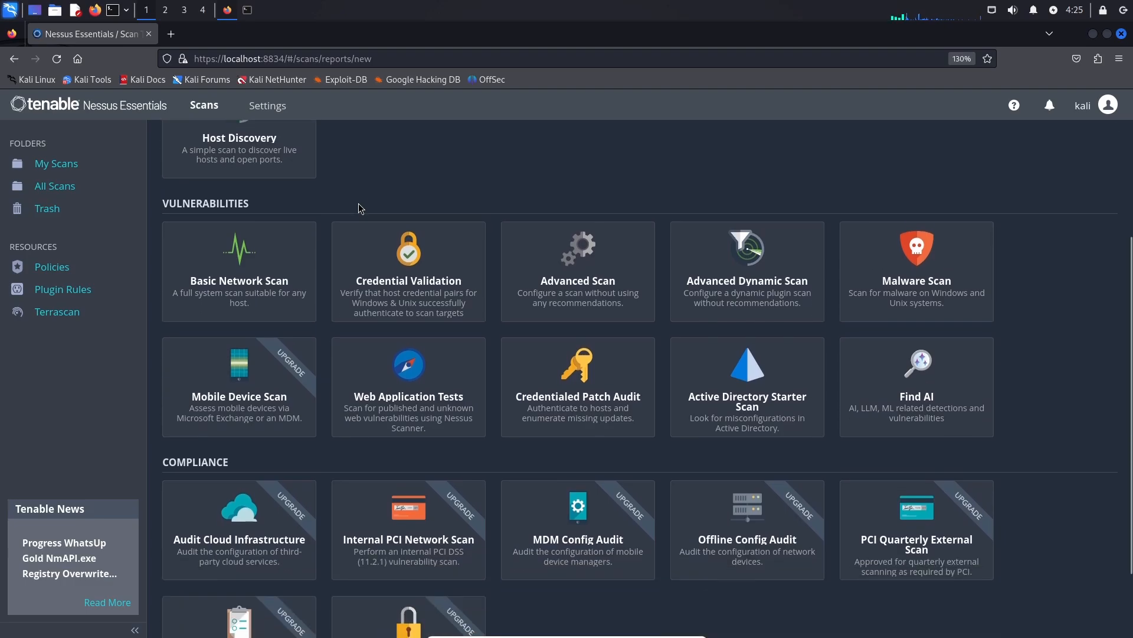
{"action": "scroll", "coordinate": [287, 171], "scroll_direction": "up", "scroll_amount": 1}
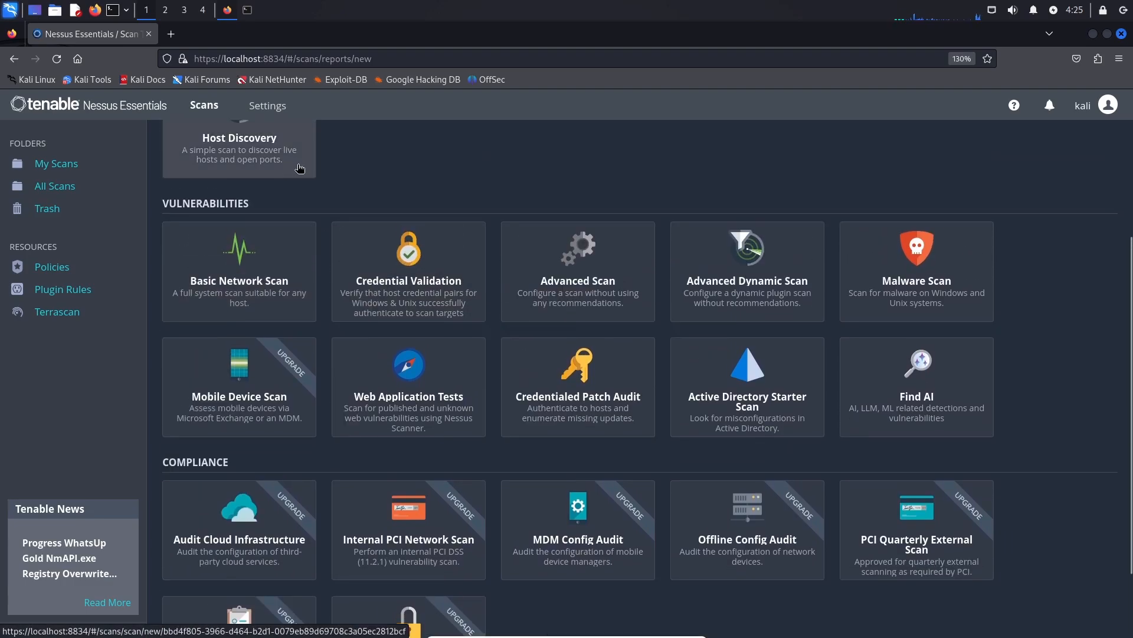
{"action": "scroll", "coordinate": [287, 174], "scroll_direction": "down", "scroll_amount": 1}
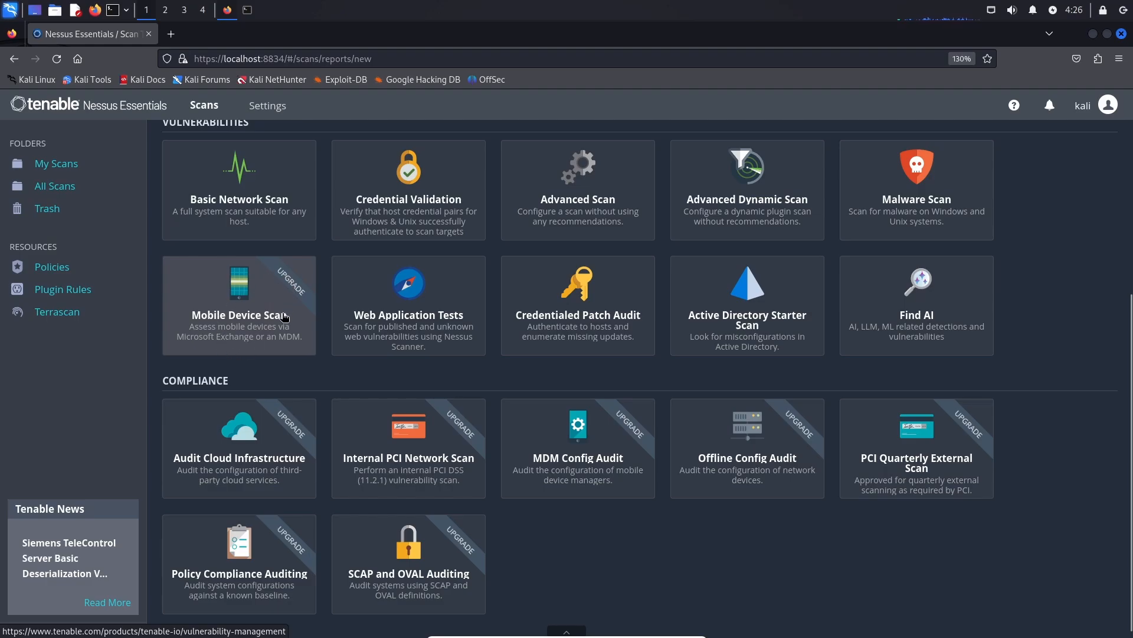
{"action": "scroll", "coordinate": [354, 331], "scroll_direction": "down", "scroll_amount": 1}
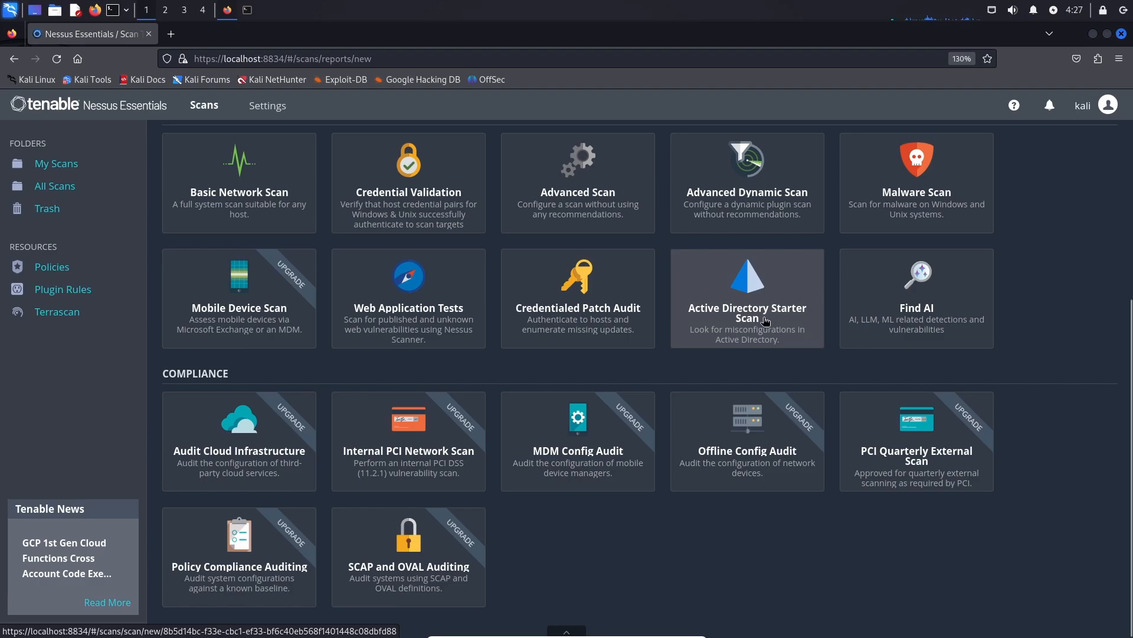
{"action": "scroll", "coordinate": [763, 320], "scroll_direction": "up", "scroll_amount": 1}
{"action": "scroll", "coordinate": [764, 321], "scroll_direction": "up", "scroll_amount": 1}
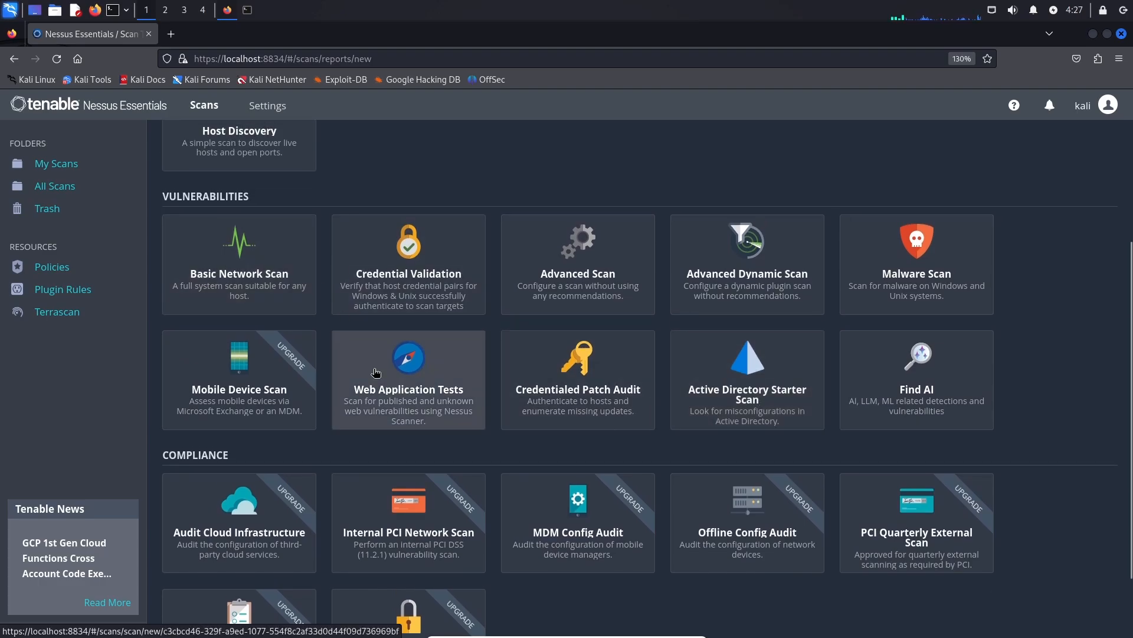
{"action": "scroll", "coordinate": [488, 342], "scroll_direction": "up", "scroll_amount": 2}
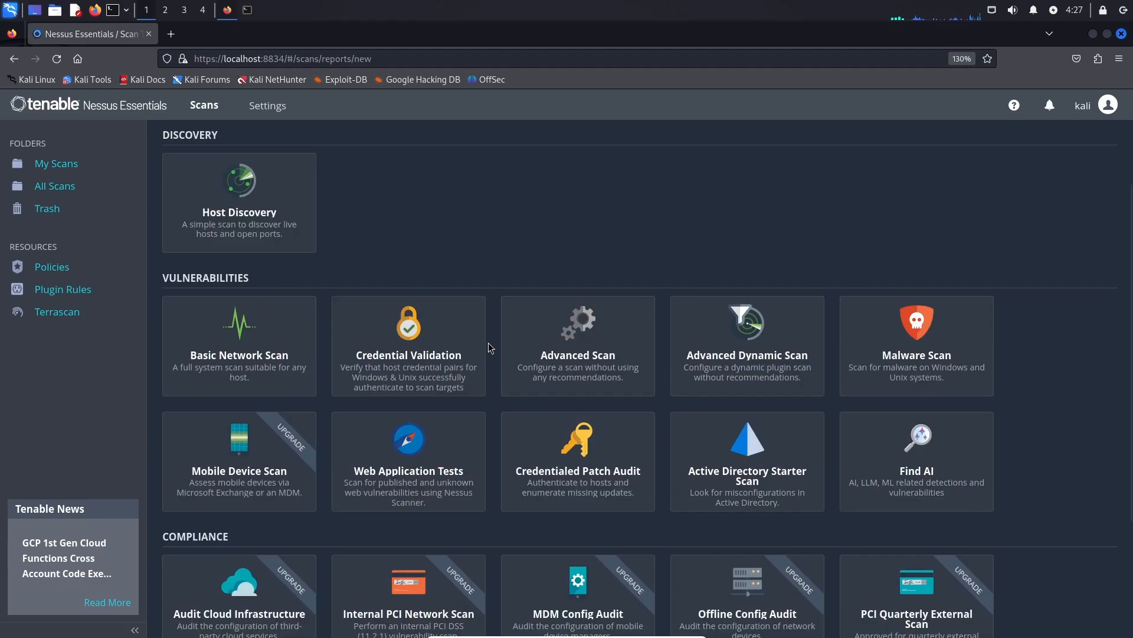
Choose Basic Network Scan, name it 'Scan 1', and keep it in My Scans.
{"action": "left_click", "coordinate": [258, 364]}
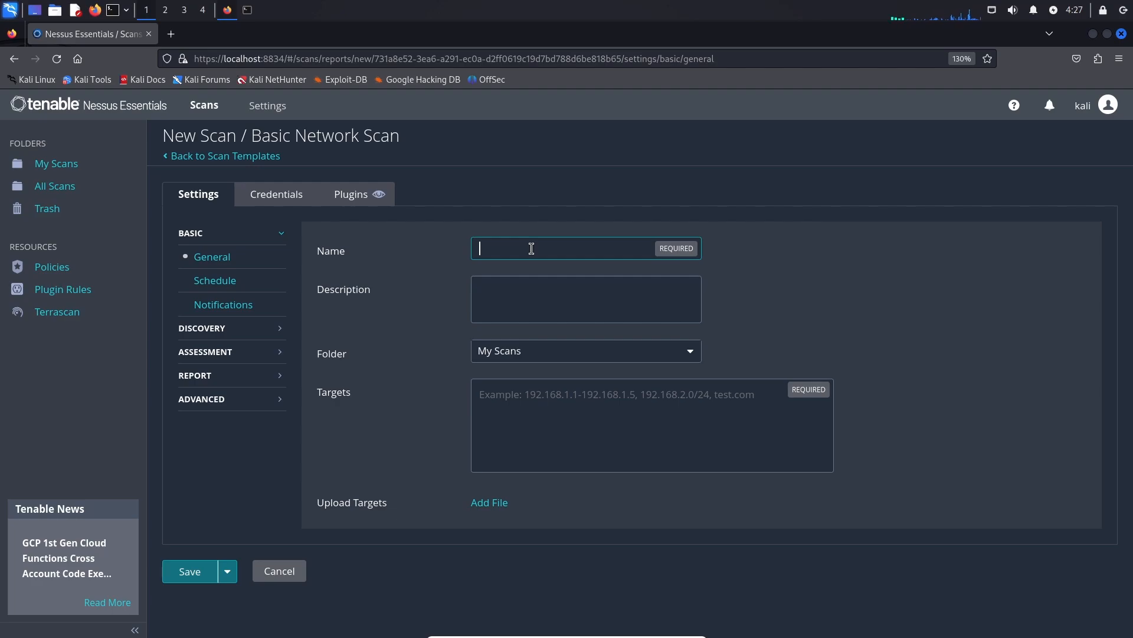
{"action": "type", "text": "Sacn"}
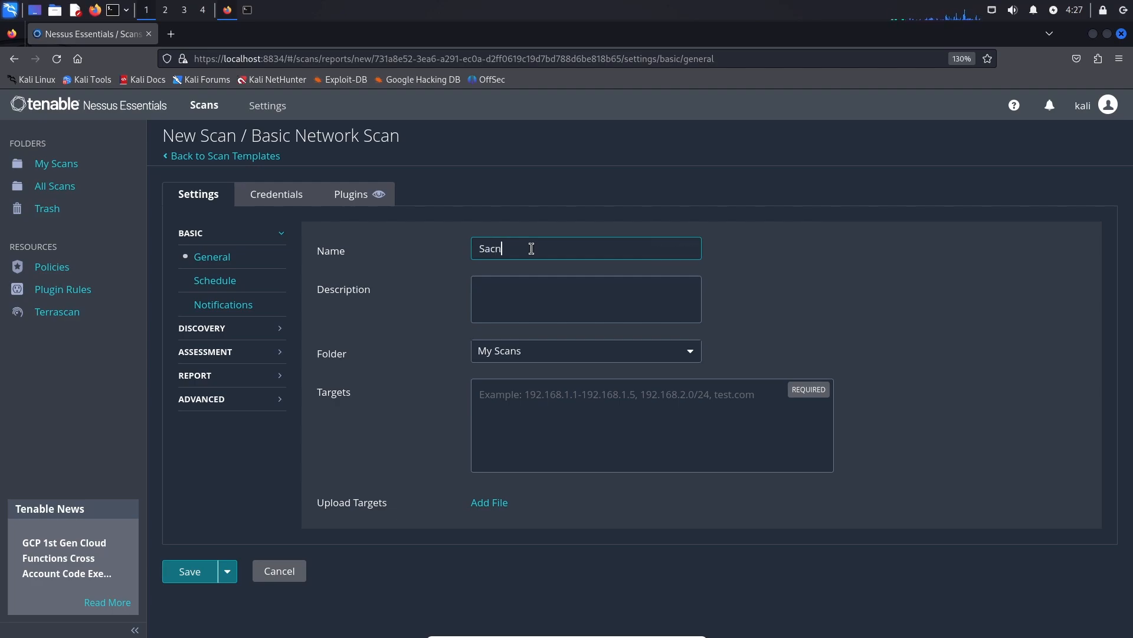
{"action": "key", "text": "BackSpace"}
{"action": "key", "text": "BackSpace"}
{"action": "type", "text": "cn"}
{"action": "key", "text": "BackSpace"}
{"action": "key", "text": "BackSpace"}
{"action": "key", "text": "BackSpace"}
{"action": "key", "text": "BackSpace"}
{"action": "type", "text": "can 1"}
{"action": "left_click", "coordinate": [498, 288]}
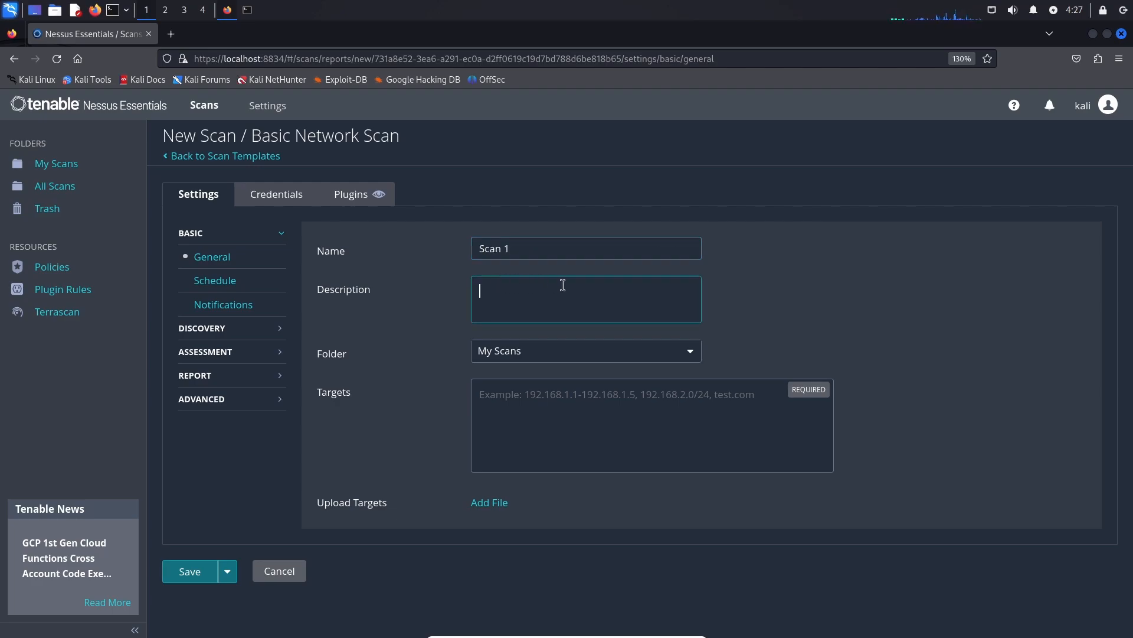
{"action": "left_click", "coordinate": [520, 358]}
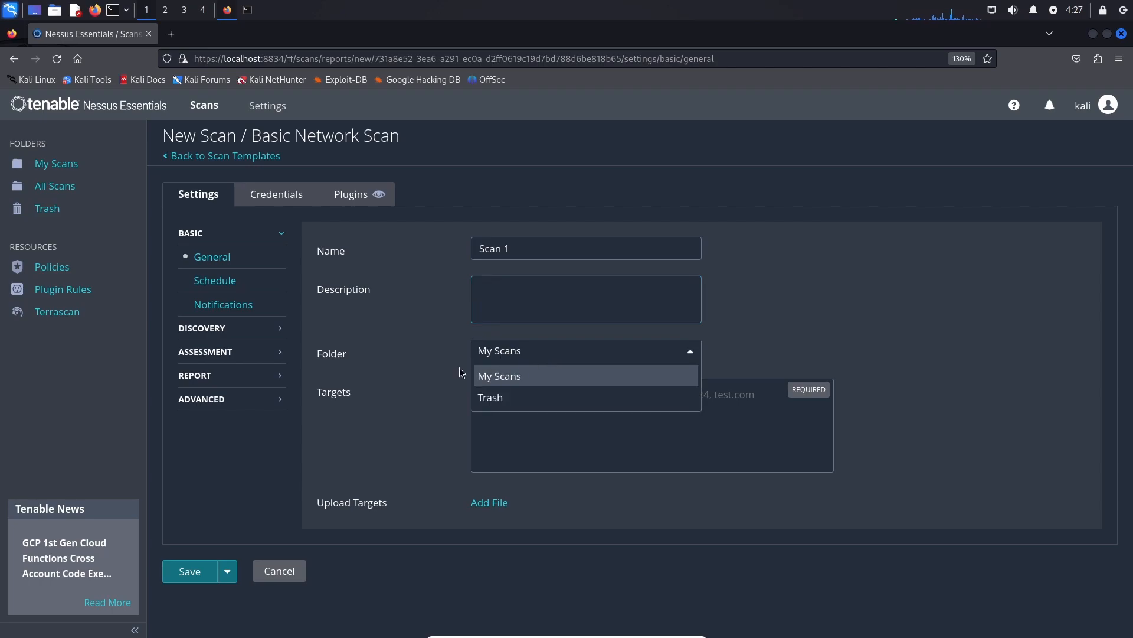
{"action": "left_click", "coordinate": [510, 378]}
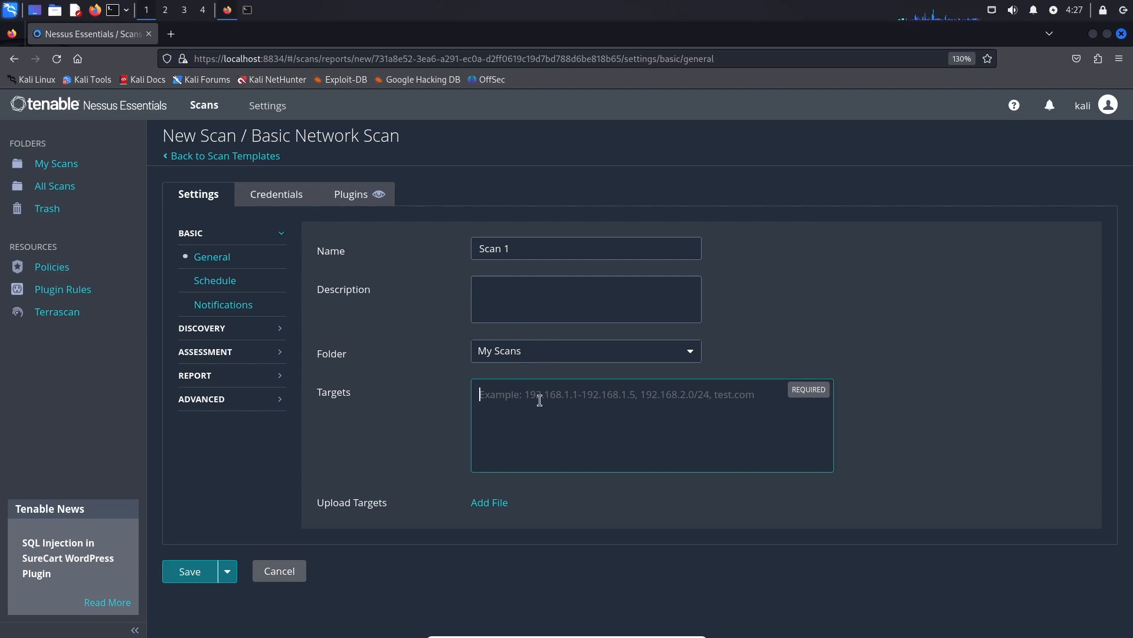
Set the scan target to 192.168.29.150 and go to the Schedule settings.
{"action": "type", "text": "192"}
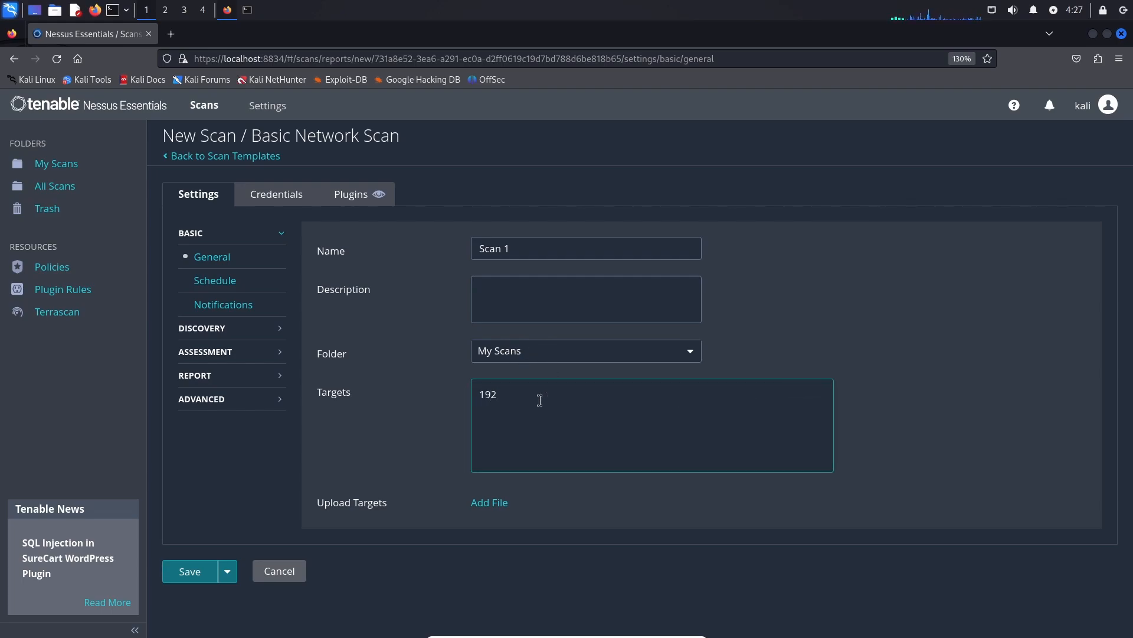
{"action": "type", "text": ".168.29.150"}
{"action": "triple_click", "coordinate": [522, 393]}
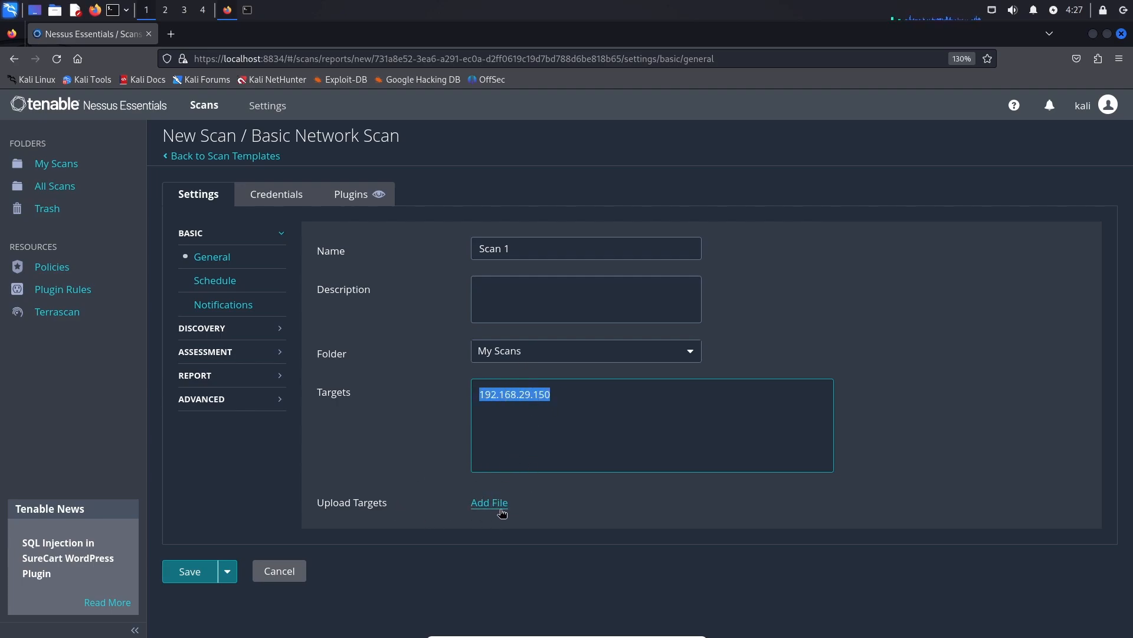
{"action": "left_click", "coordinate": [501, 407]}
{"action": "left_click", "coordinate": [250, 280]}
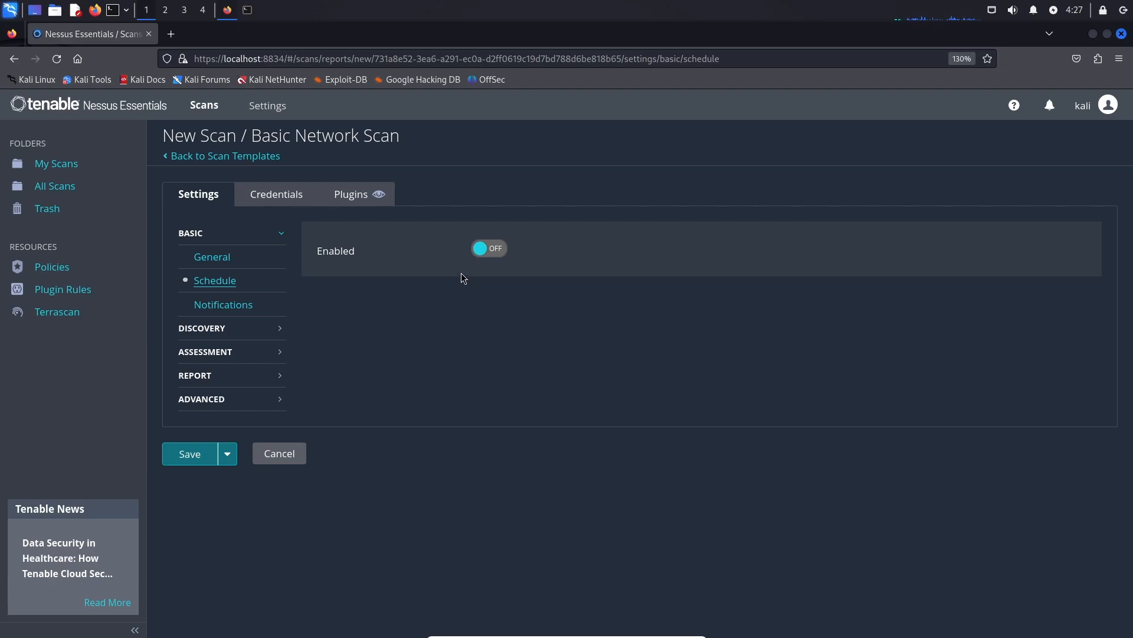
Try a Daily schedule, then leave scheduling off and show the Notifications settings.
{"action": "left_click", "coordinate": [488, 248]}
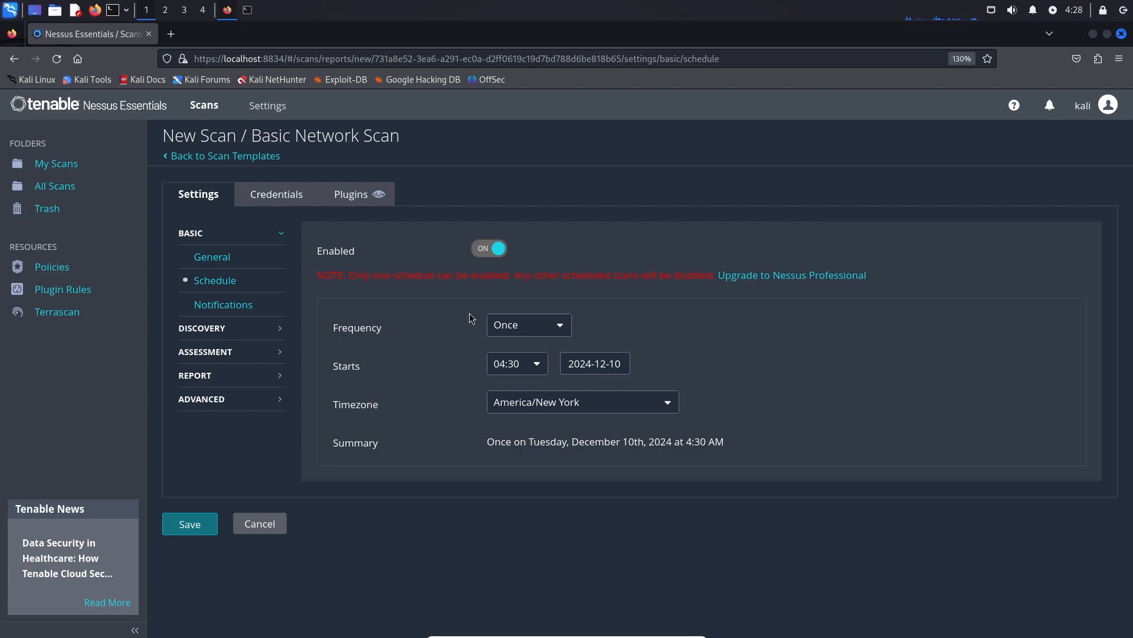
{"action": "left_click", "coordinate": [505, 327]}
{"action": "left_click", "coordinate": [527, 371]}
{"action": "left_click", "coordinate": [530, 330]}
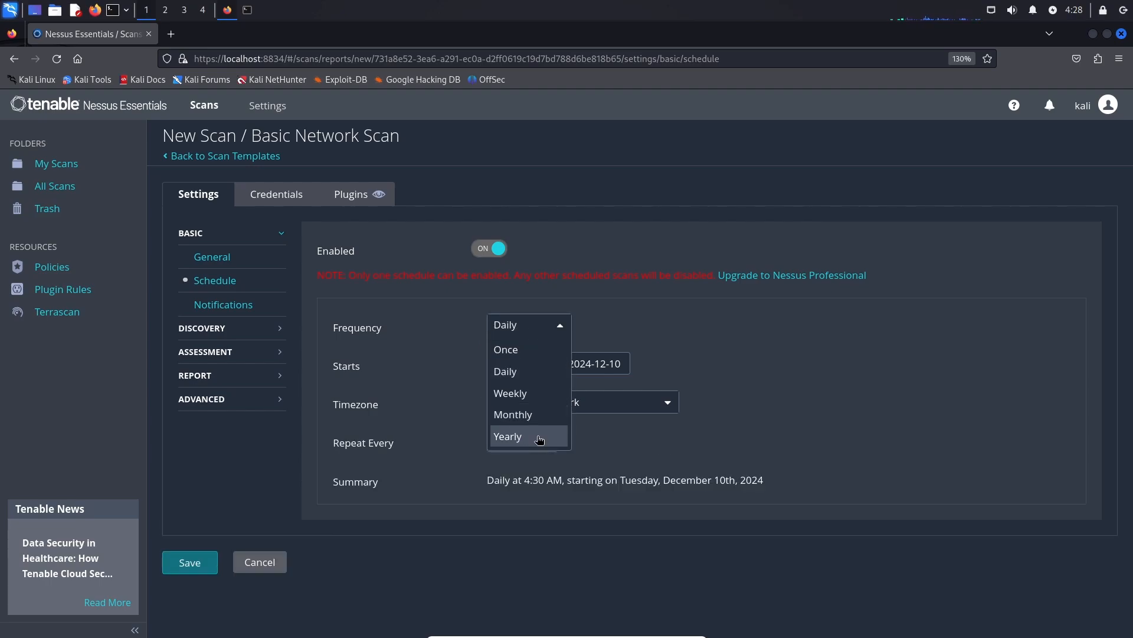
{"action": "left_click", "coordinate": [472, 261]}
{"action": "left_click", "coordinate": [479, 250]}
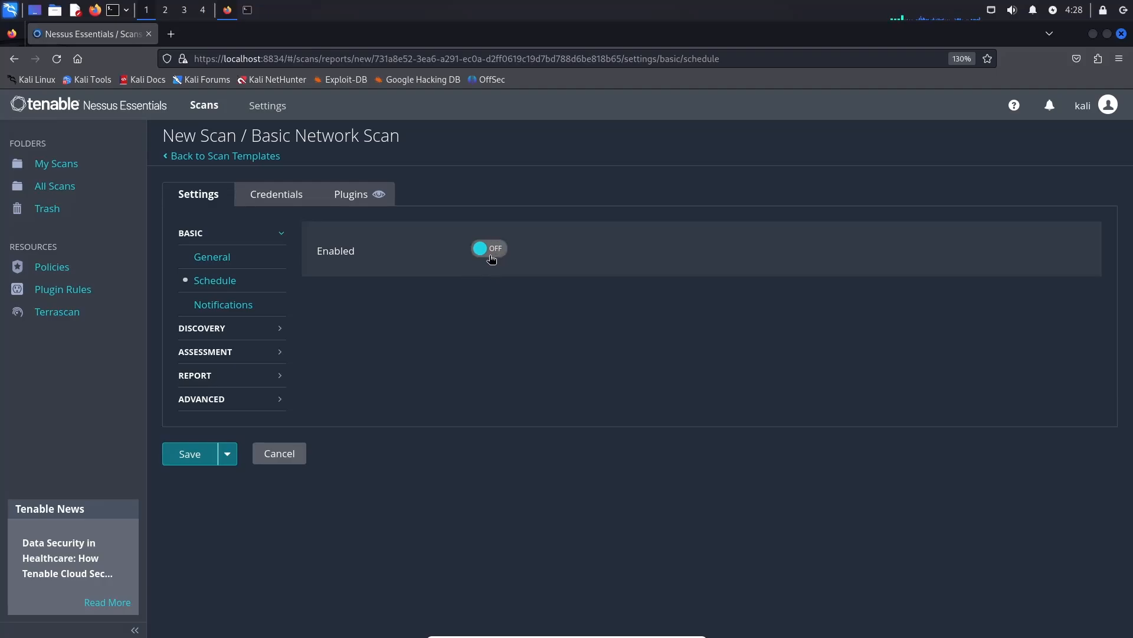
{"action": "left_click", "coordinate": [253, 308]}
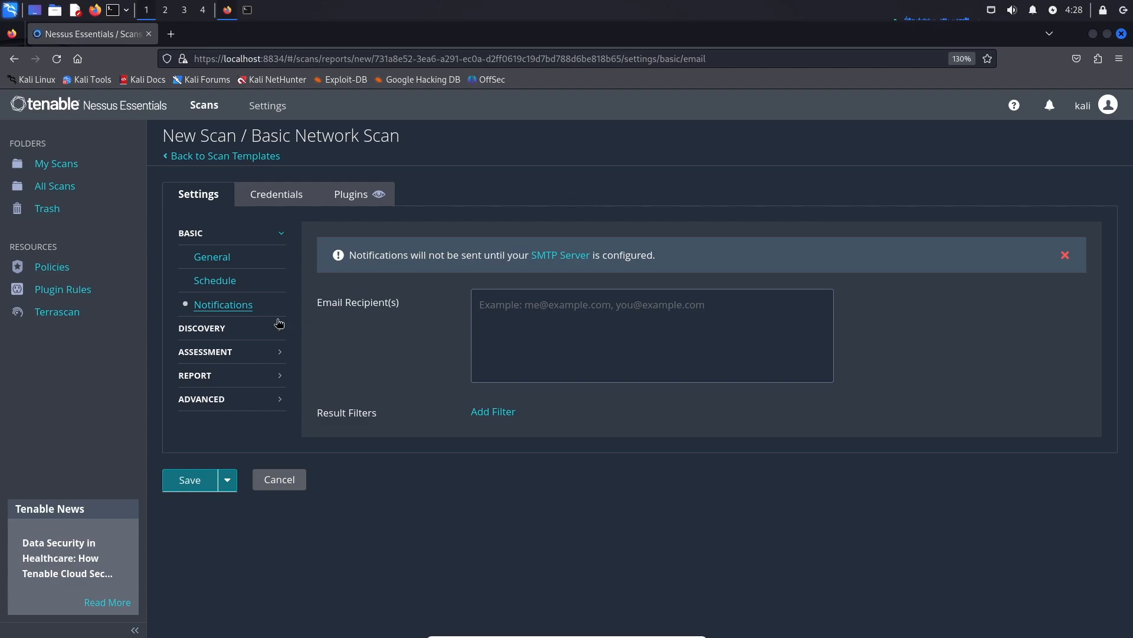
Set discovery Scan Type to Custom, revert to Port scan (common ports), then show Assessment.
{"action": "left_click", "coordinate": [235, 328]}
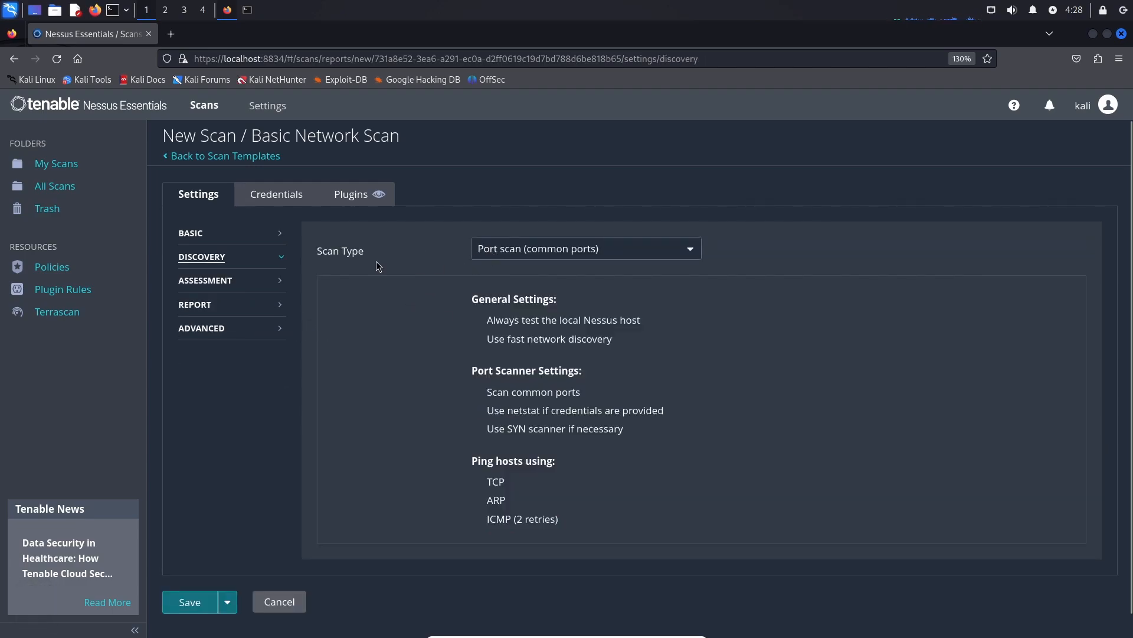
{"action": "left_click", "coordinate": [569, 254]}
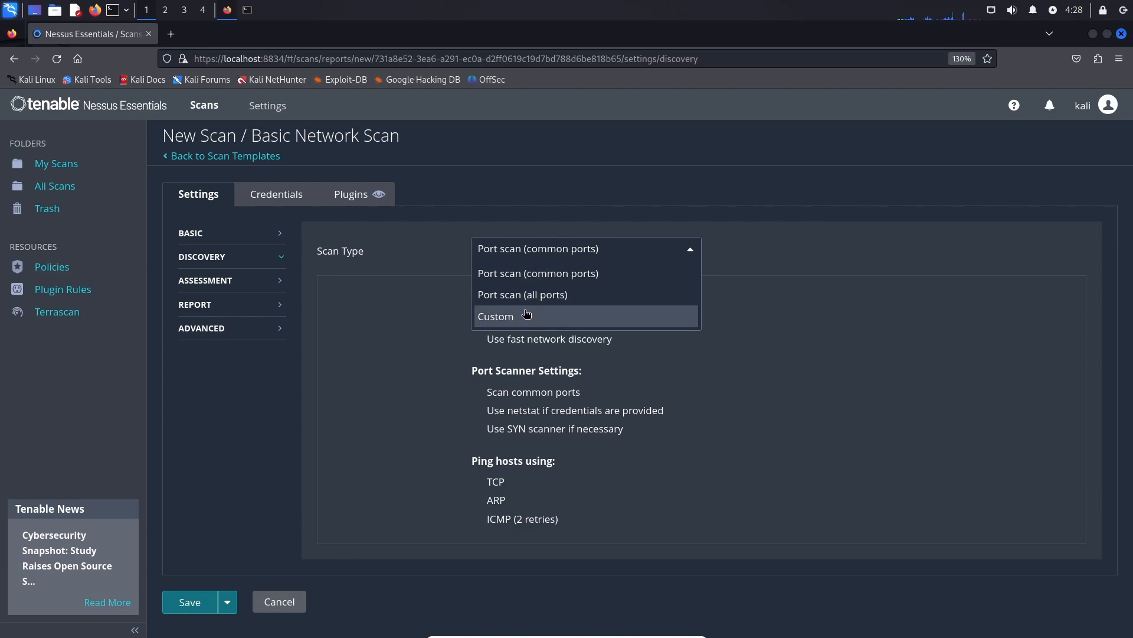
{"action": "left_click", "coordinate": [509, 317]}
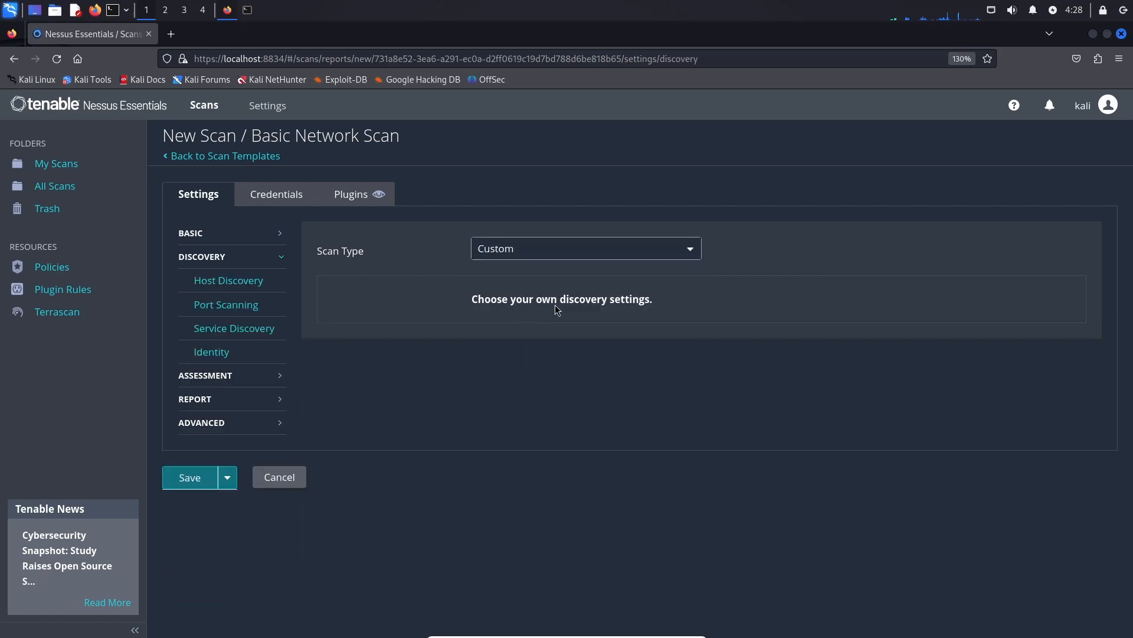
{"action": "left_click", "coordinate": [530, 251]}
{"action": "left_click", "coordinate": [531, 275]}
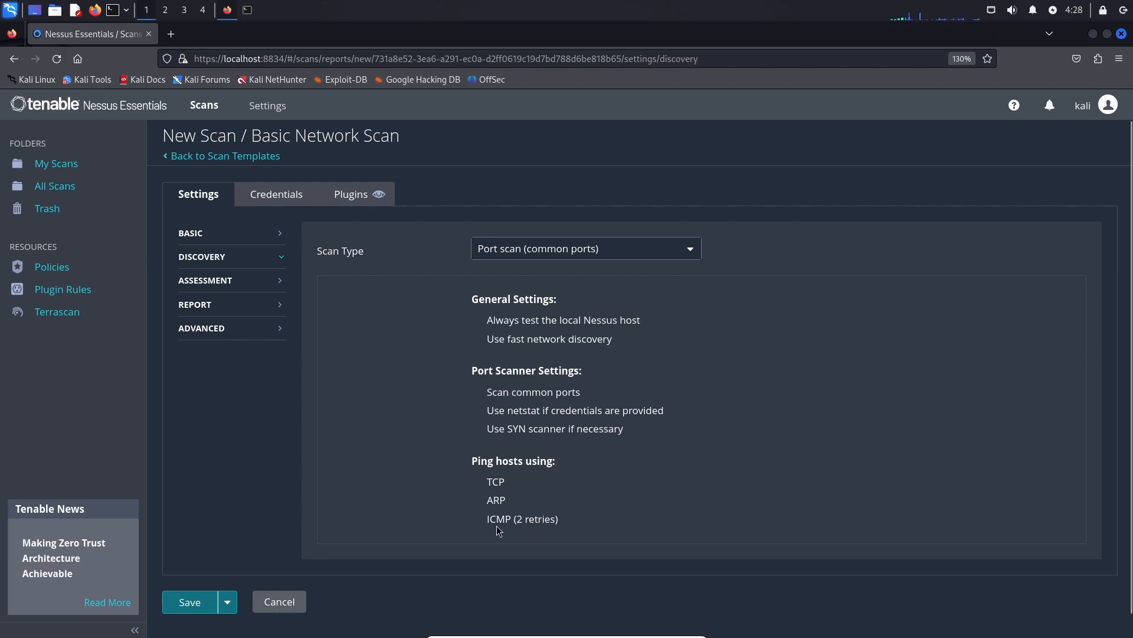
{"action": "left_click", "coordinate": [282, 260]}
{"action": "left_click", "coordinate": [277, 283]}
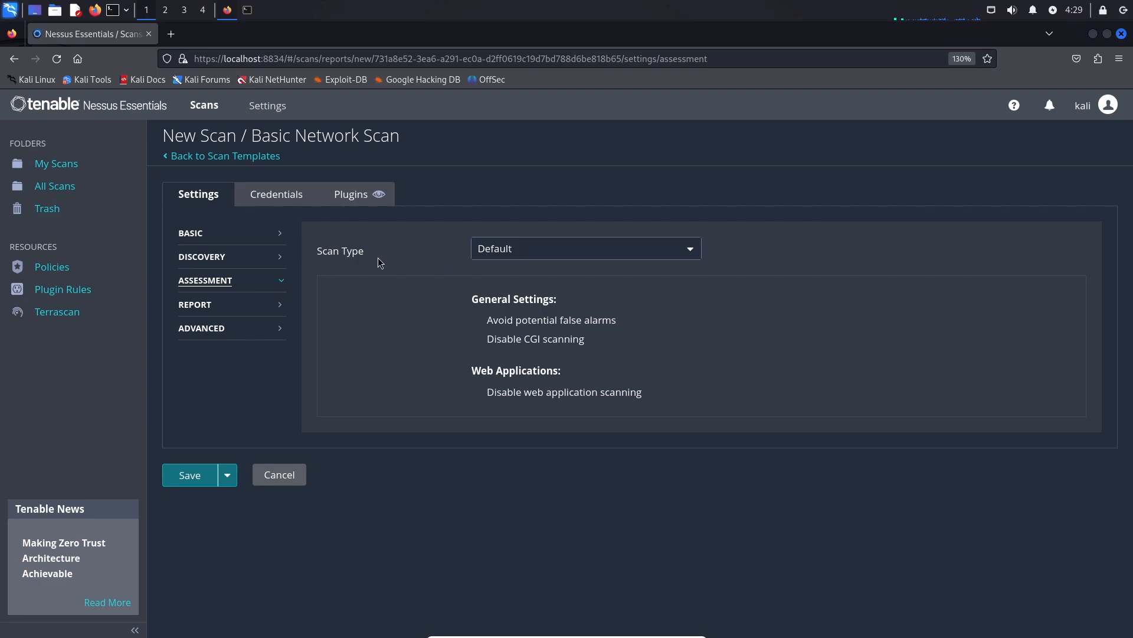
Keep the Assessment scan type at Default and look over the Report settings.
{"action": "left_click", "coordinate": [500, 251]}
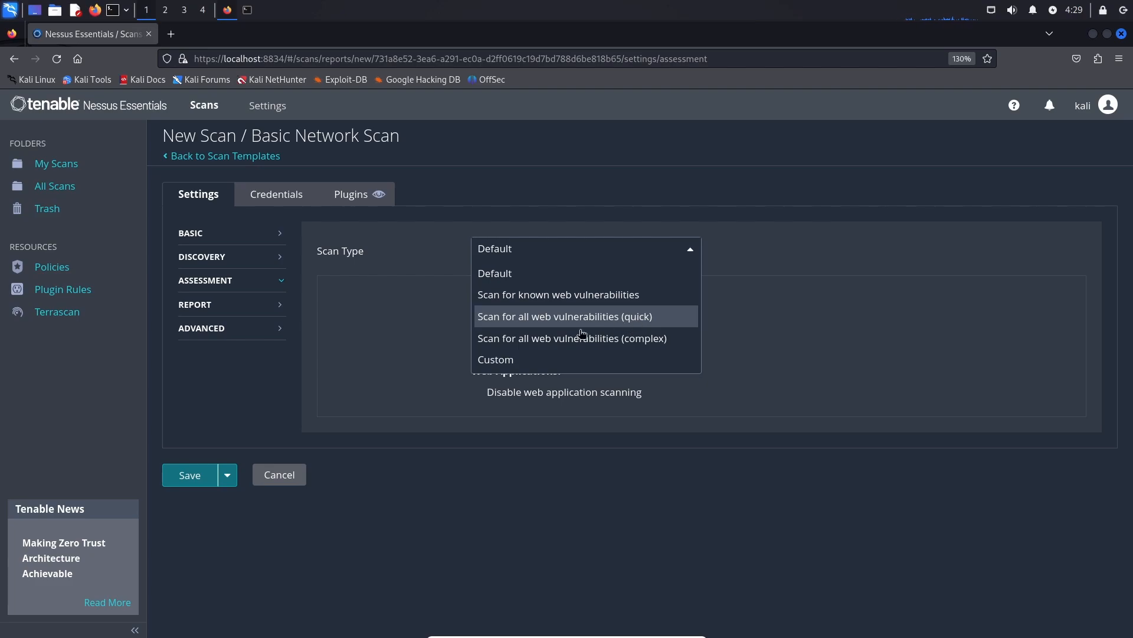
{"action": "left_click", "coordinate": [519, 280]}
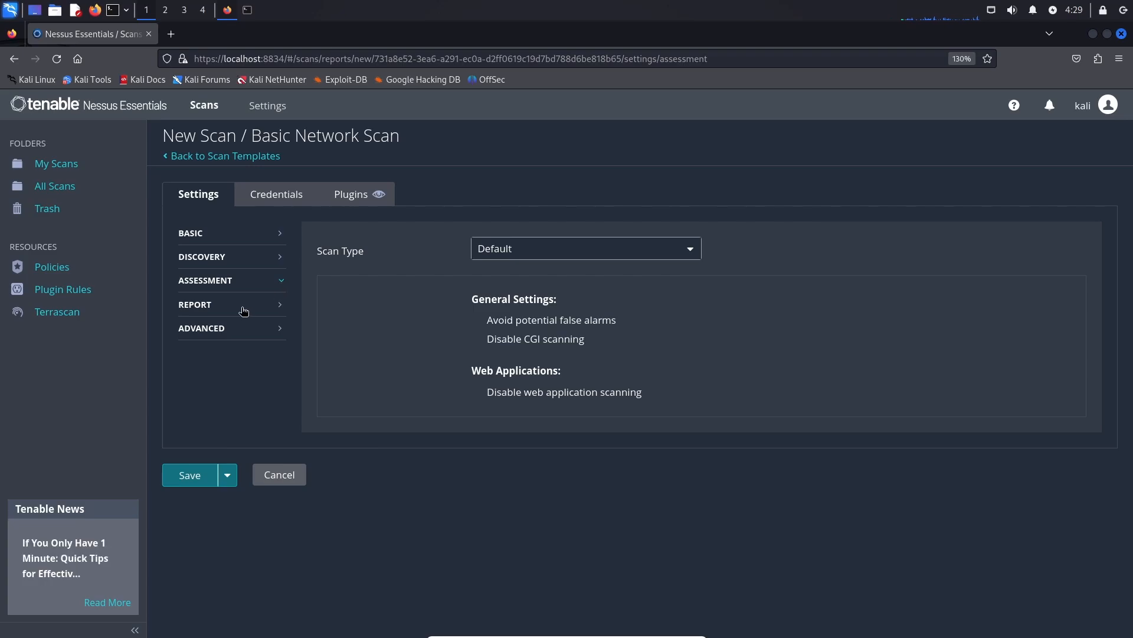
{"action": "left_click", "coordinate": [274, 306]}
{"action": "scroll", "coordinate": [452, 317], "scroll_direction": "down", "scroll_amount": 1}
{"action": "scroll", "coordinate": [452, 317], "scroll_direction": "down", "scroll_amount": 4}
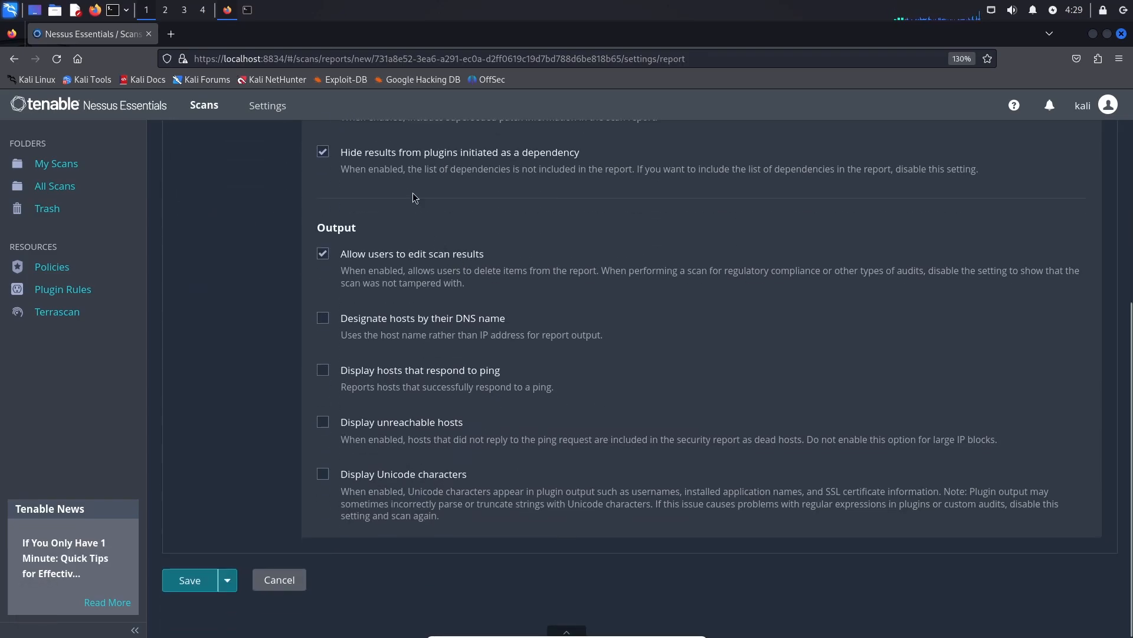
{"action": "scroll", "coordinate": [414, 287], "scroll_direction": "up", "scroll_amount": 5}
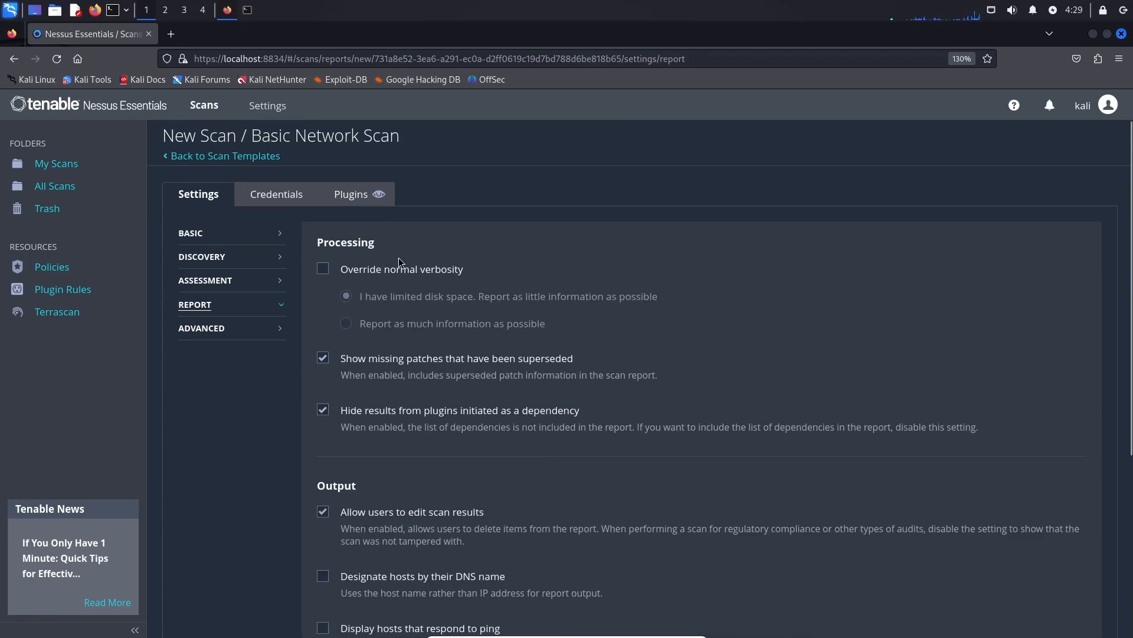
Leave the Advanced scan type at Default and move to the Credentials settings.
{"action": "left_click", "coordinate": [247, 333]}
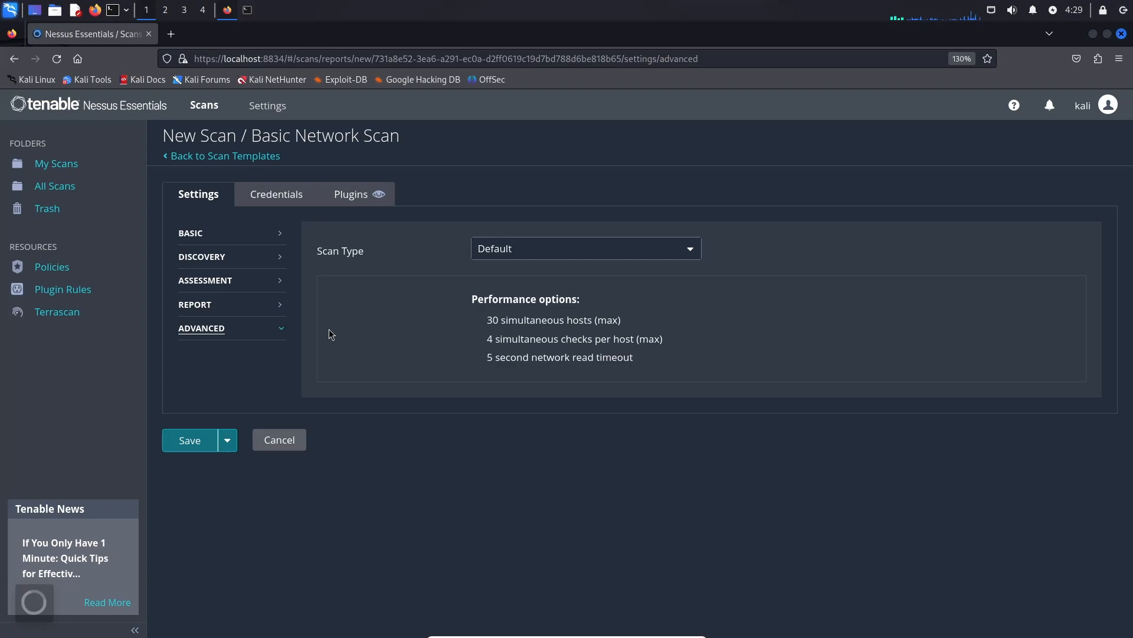
{"action": "left_click", "coordinate": [502, 252]}
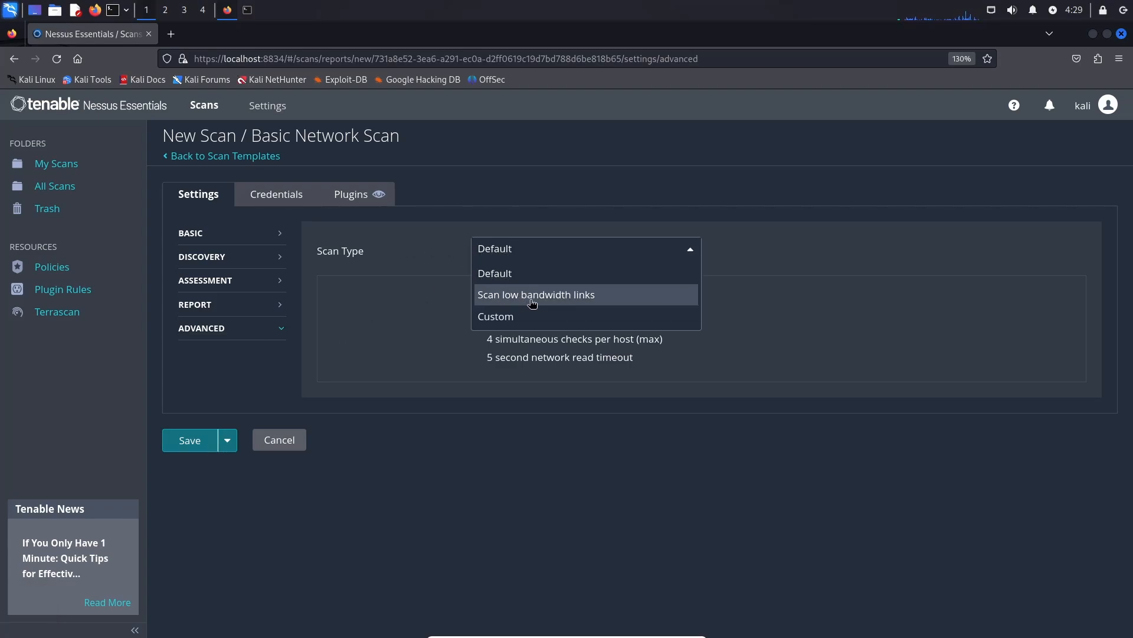
{"action": "left_click", "coordinate": [403, 336]}
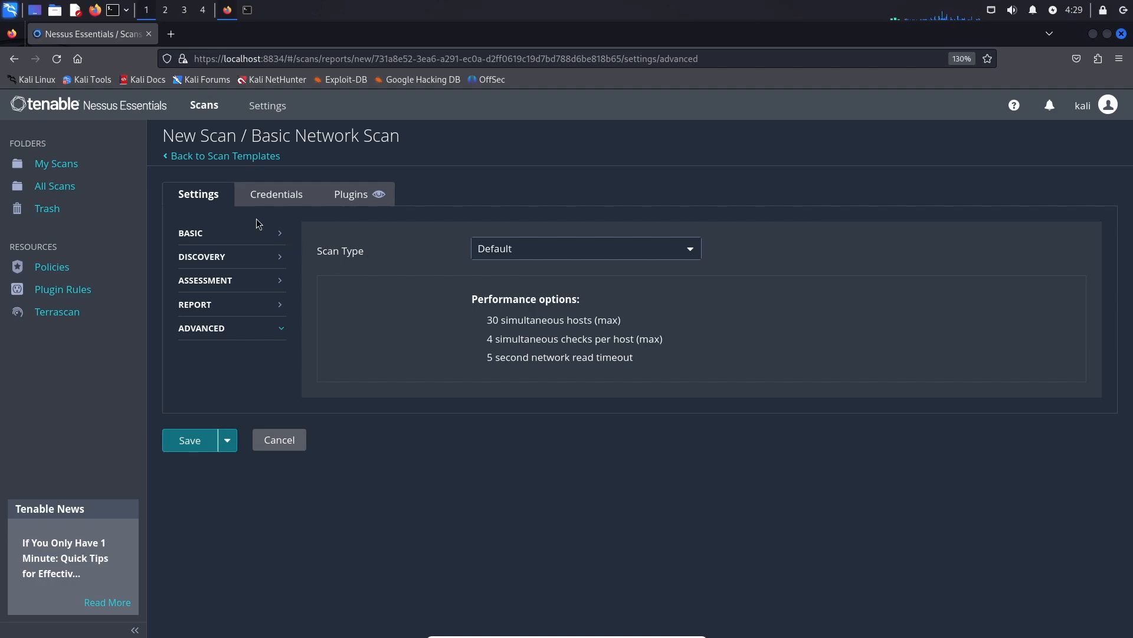
{"action": "left_click", "coordinate": [272, 195]}
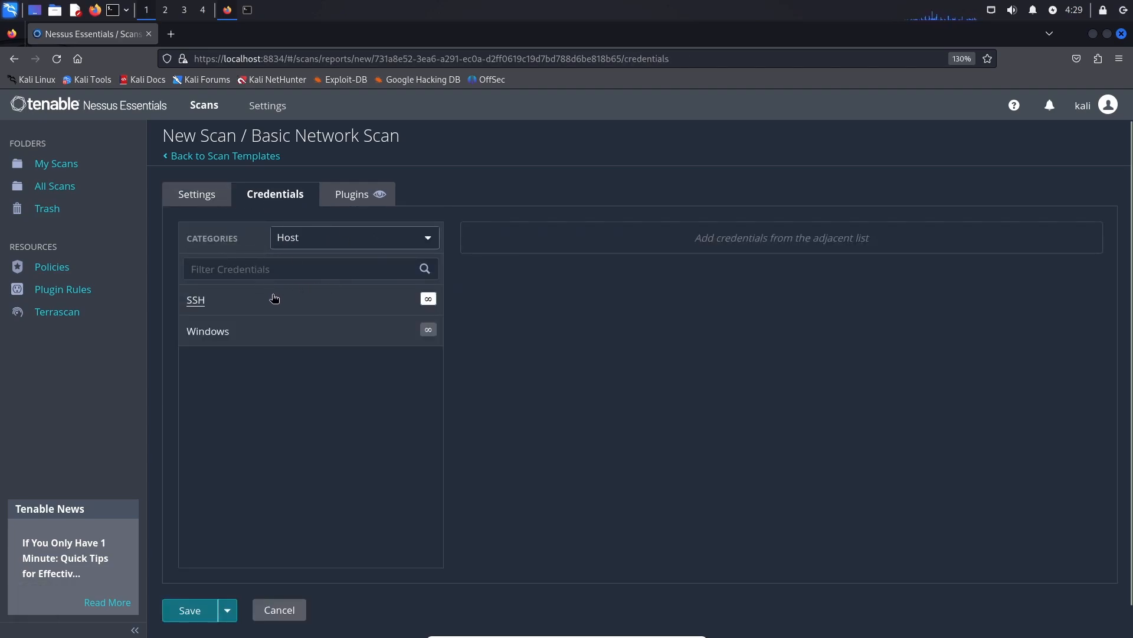
Add an SSH credential using public key authentication and a Windows password credential.
{"action": "scroll", "coordinate": [304, 271], "scroll_direction": "down", "scroll_amount": 1}
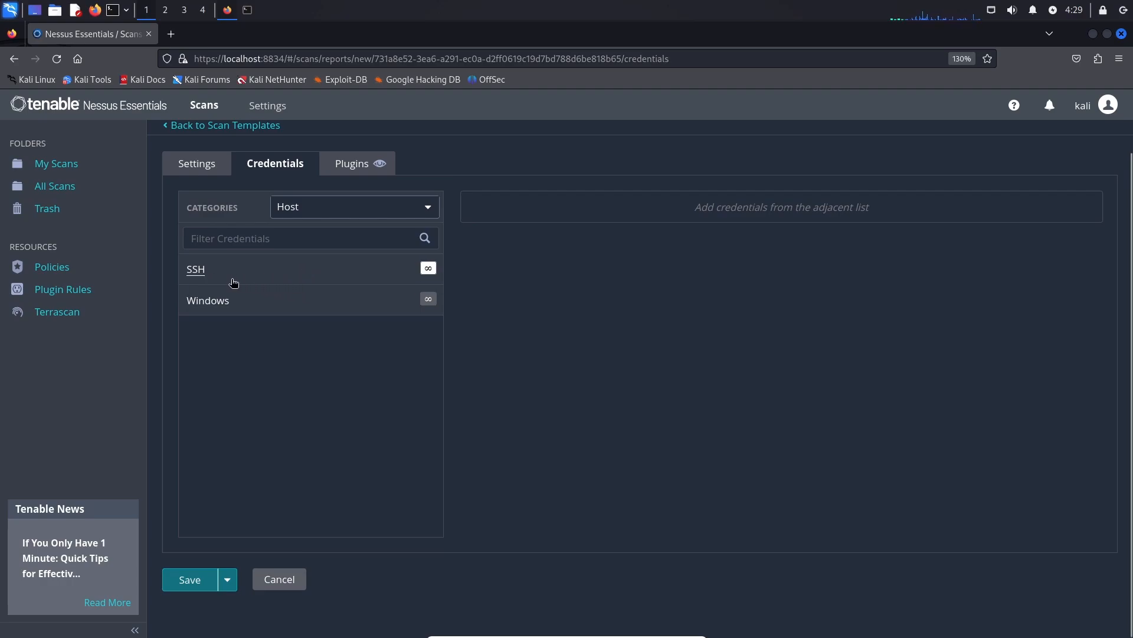
{"action": "left_click", "coordinate": [234, 283]}
{"action": "scroll", "coordinate": [228, 281], "scroll_direction": "down", "scroll_amount": 2}
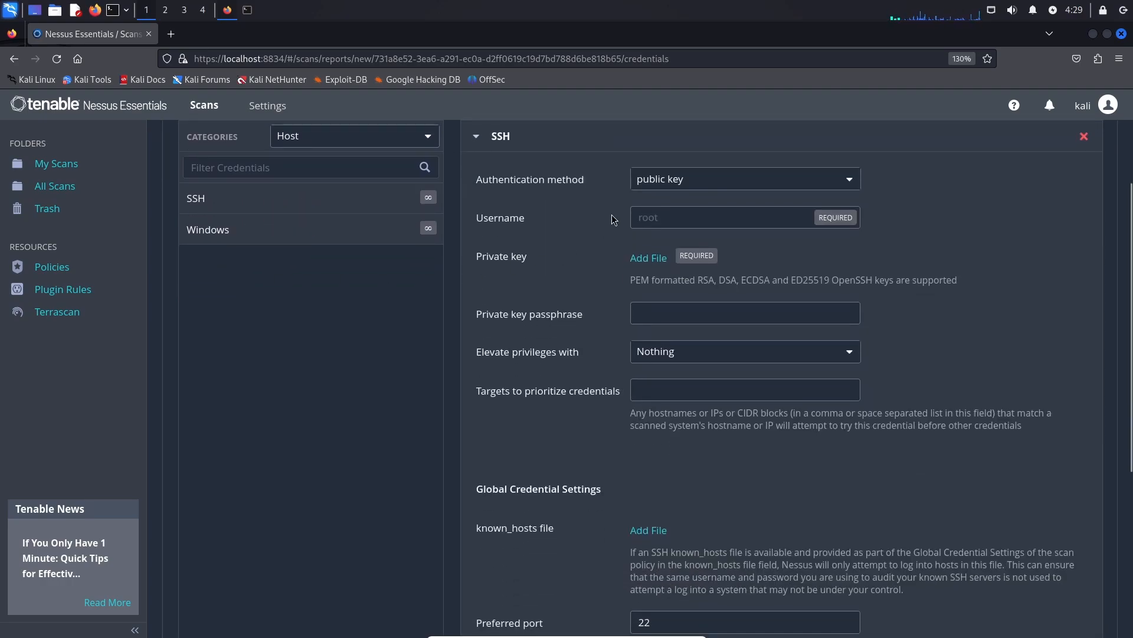
{"action": "left_click", "coordinate": [688, 178]}
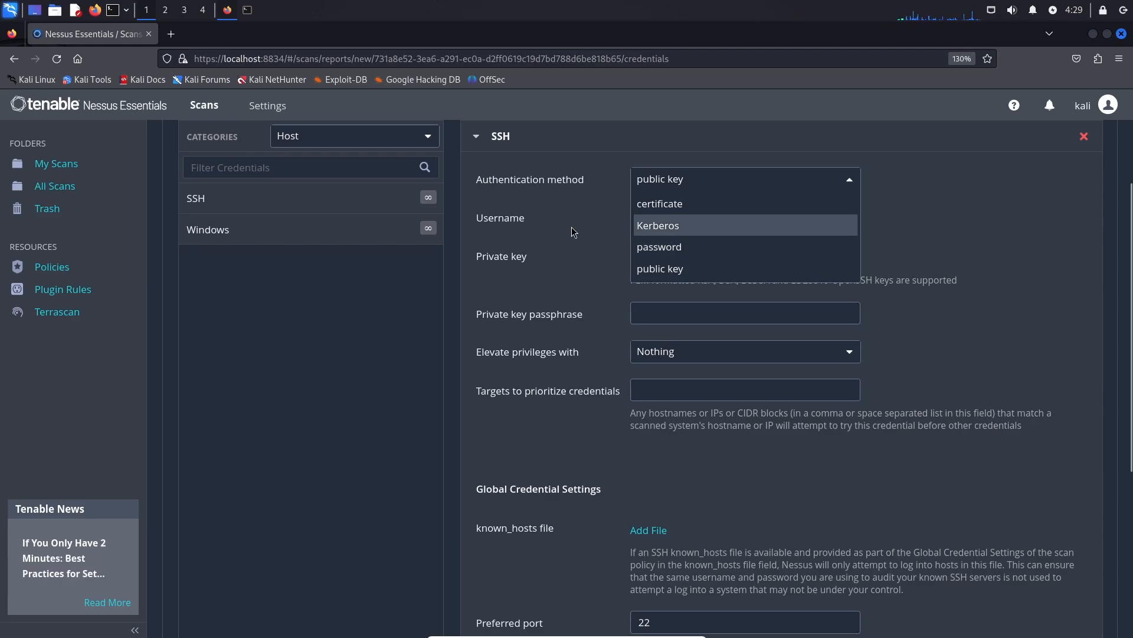
{"action": "left_click", "coordinate": [636, 266]}
{"action": "scroll", "coordinate": [653, 380], "scroll_direction": "down", "scroll_amount": 4}
{"action": "scroll", "coordinate": [650, 281], "scroll_direction": "up", "scroll_amount": 5}
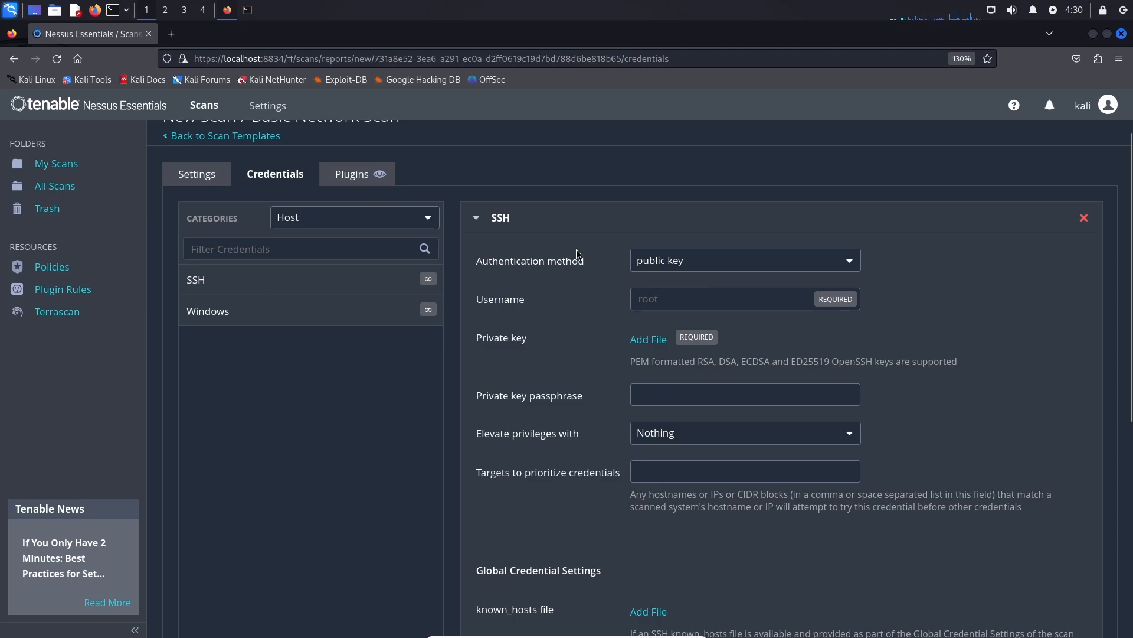
{"action": "left_click", "coordinate": [222, 312]}
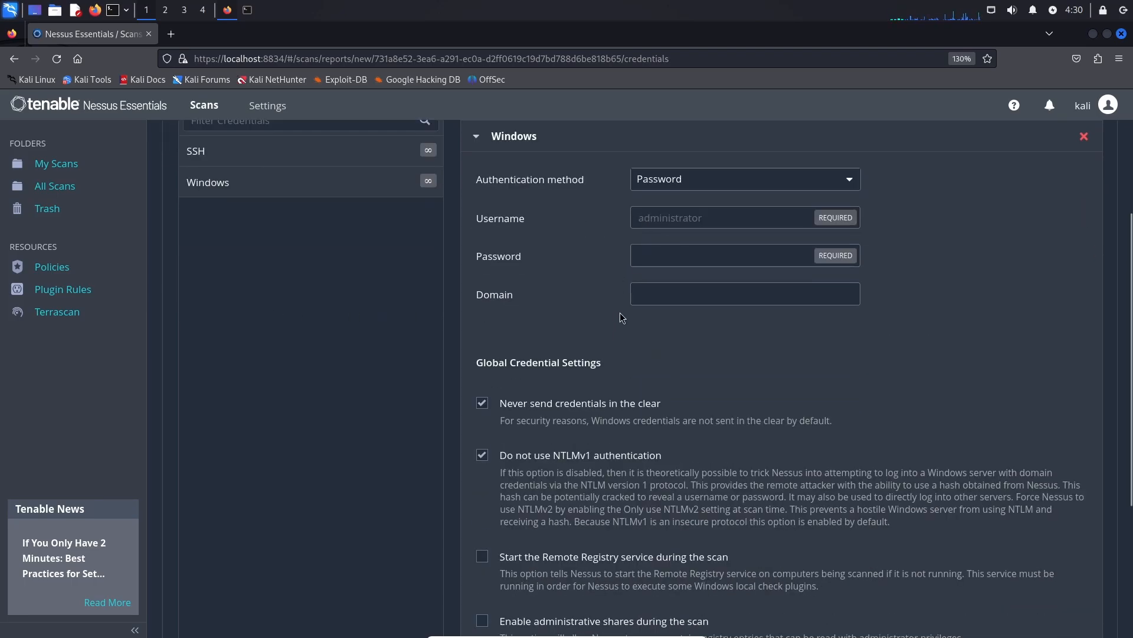
{"action": "scroll", "coordinate": [633, 271], "scroll_direction": "up", "scroll_amount": 2}
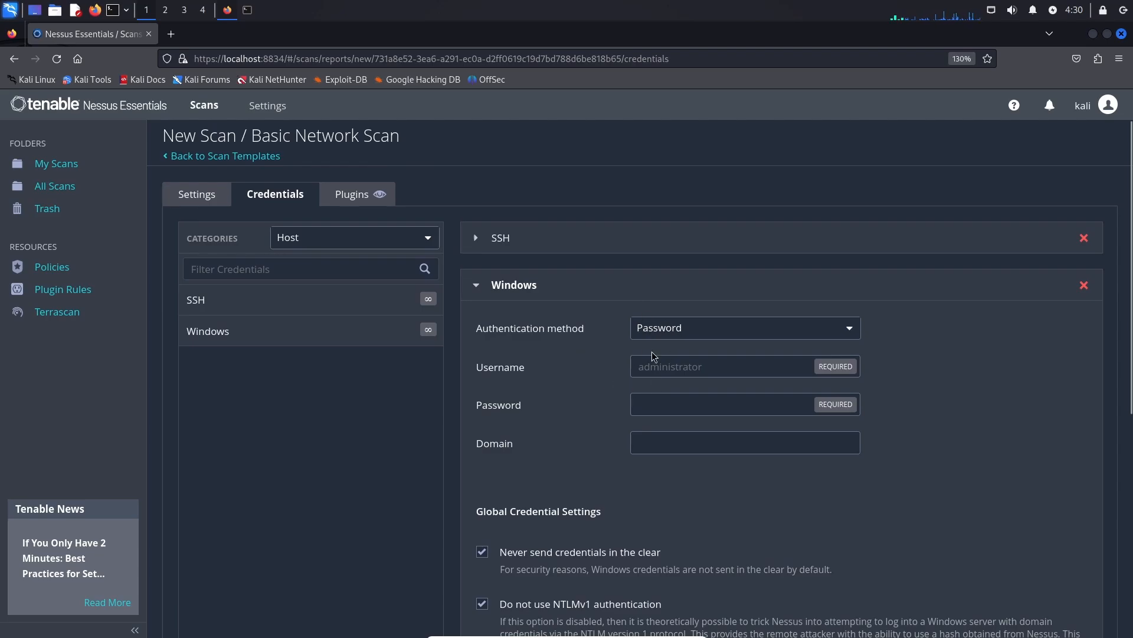
Scroll through the plugin families Scan 1 uses.
{"action": "left_click", "coordinate": [350, 198]}
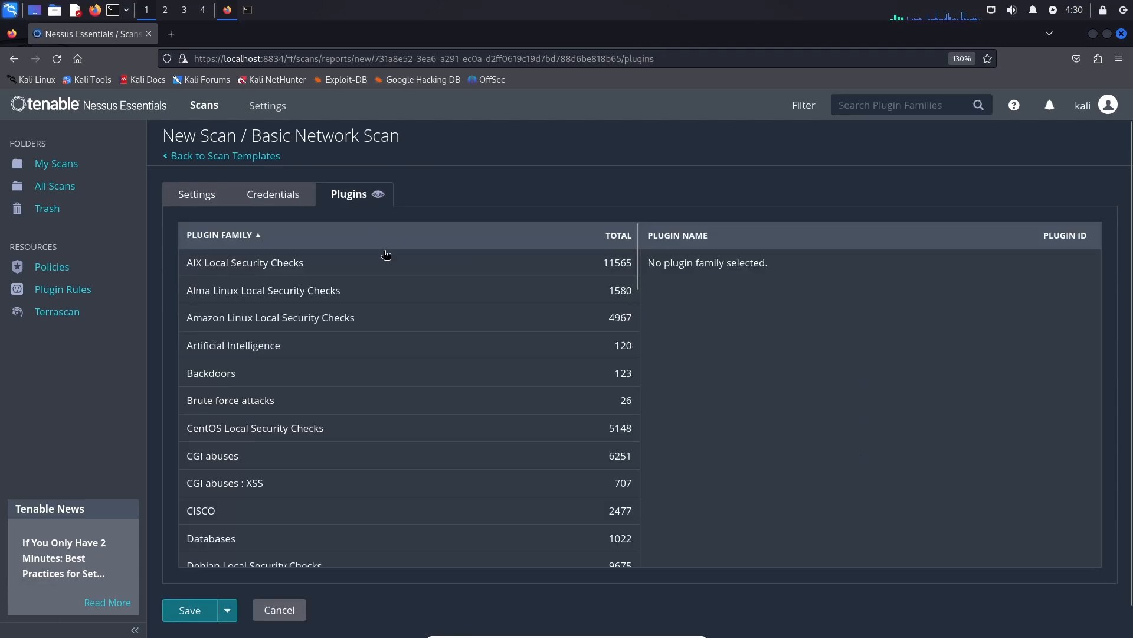
{"action": "scroll", "coordinate": [547, 324], "scroll_direction": "down", "scroll_amount": 6}
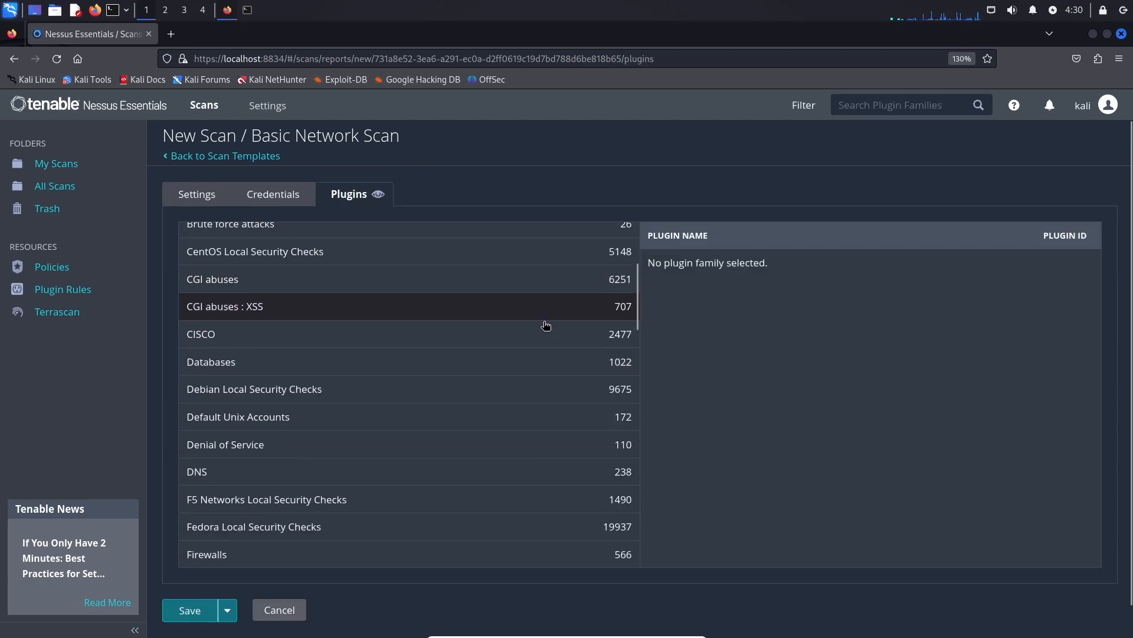
{"action": "scroll", "coordinate": [548, 324], "scroll_direction": "down", "scroll_amount": 2}
{"action": "scroll", "coordinate": [463, 321], "scroll_direction": "down", "scroll_amount": 9}
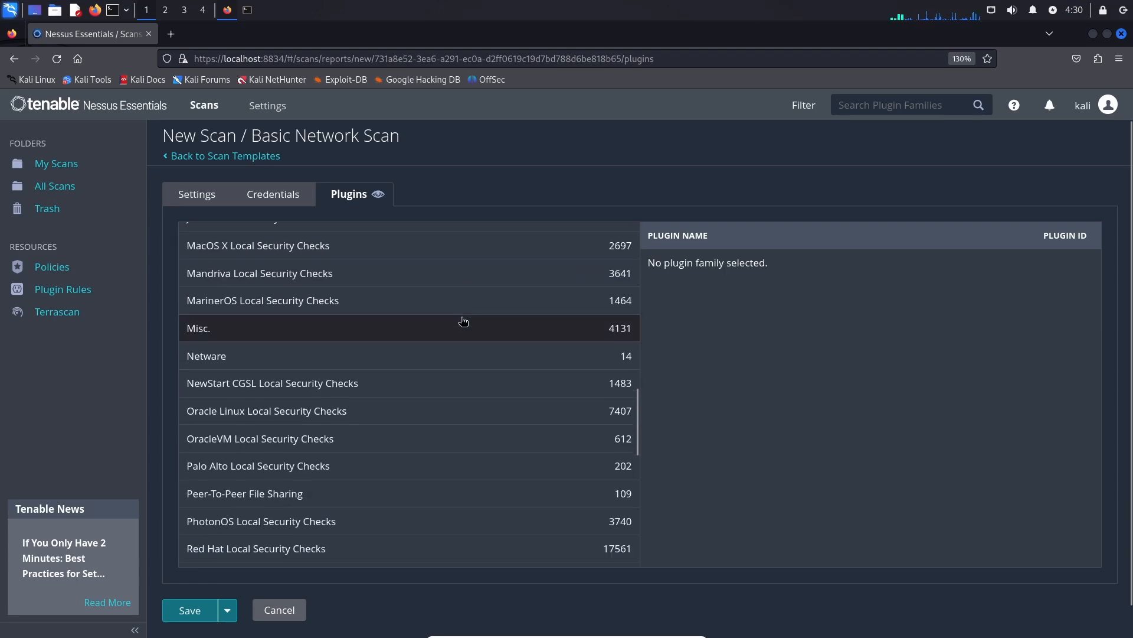
{"action": "scroll", "coordinate": [464, 321], "scroll_direction": "down", "scroll_amount": 3}
{"action": "scroll", "coordinate": [463, 321], "scroll_direction": "up", "scroll_amount": 15}
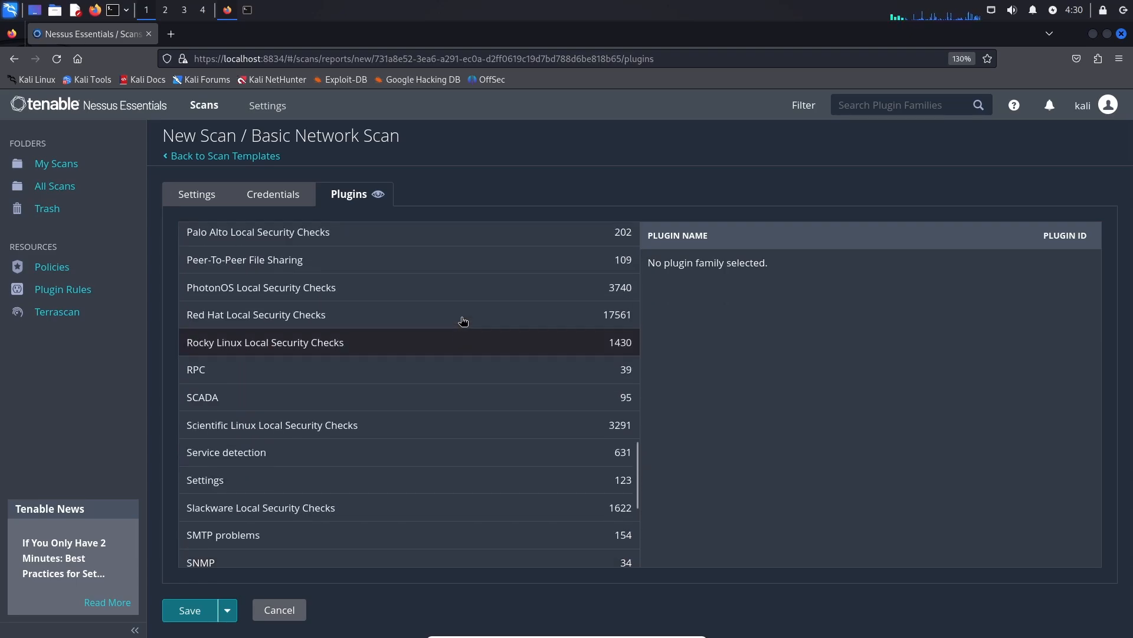
Return to the General settings and save Scan 1 to My Scans.
{"action": "key", "text": "alt+Left"}
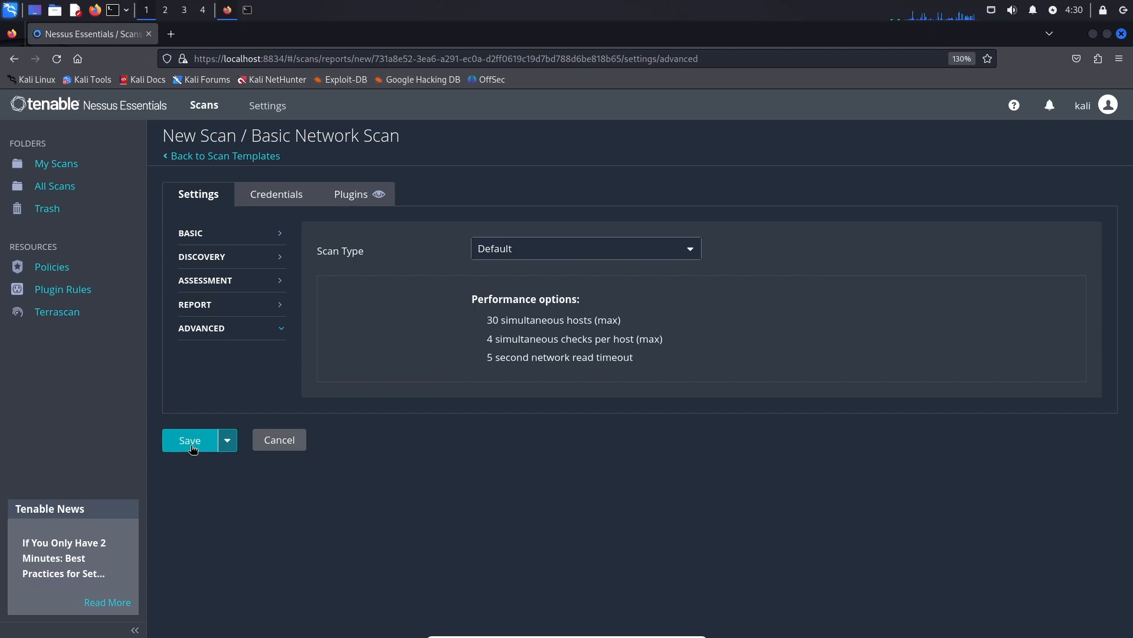
{"action": "key", "text": "alt+Left"}
{"action": "scroll", "coordinate": [422, 307], "scroll_direction": "down", "scroll_amount": 4}
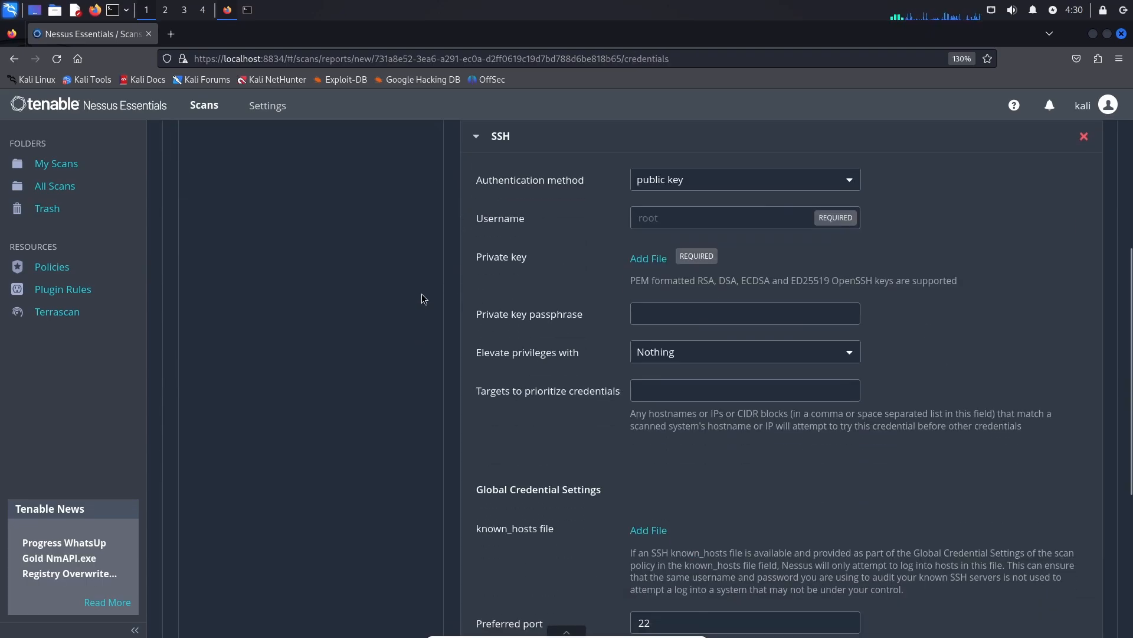
{"action": "scroll", "coordinate": [428, 313], "scroll_direction": "up", "scroll_amount": 4}
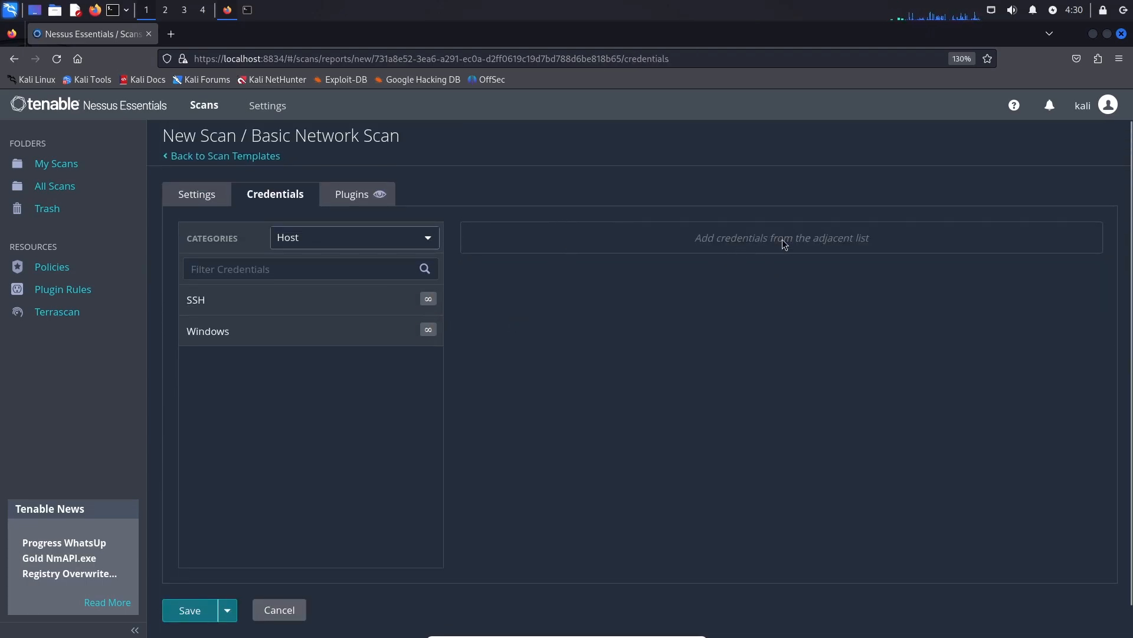
{"action": "left_click", "coordinate": [209, 195]}
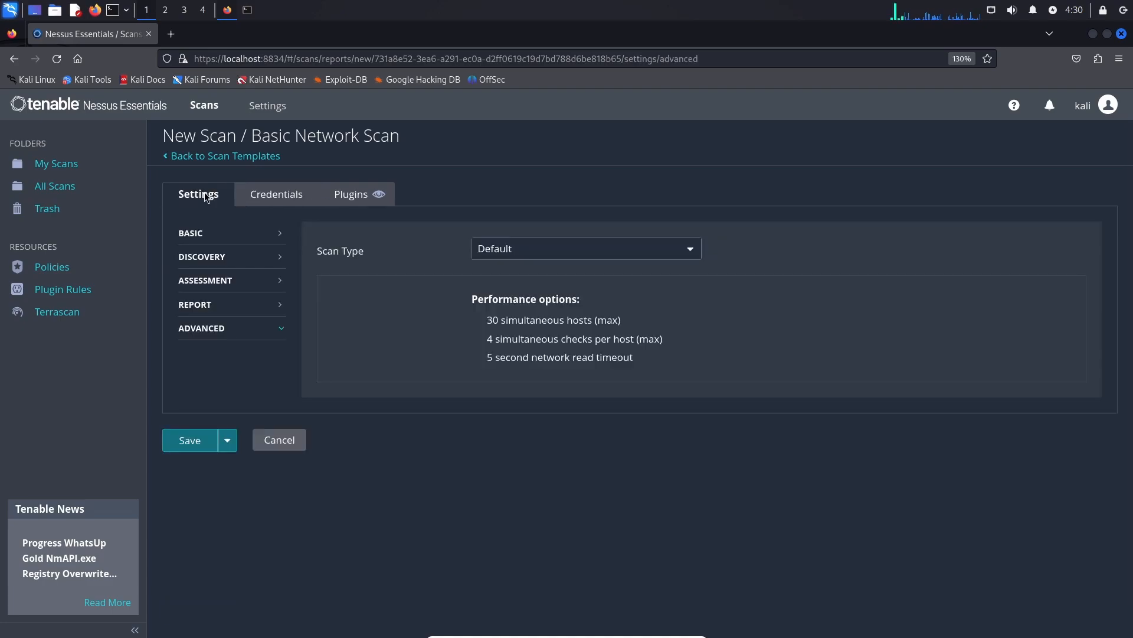
{"action": "left_click", "coordinate": [190, 440]}
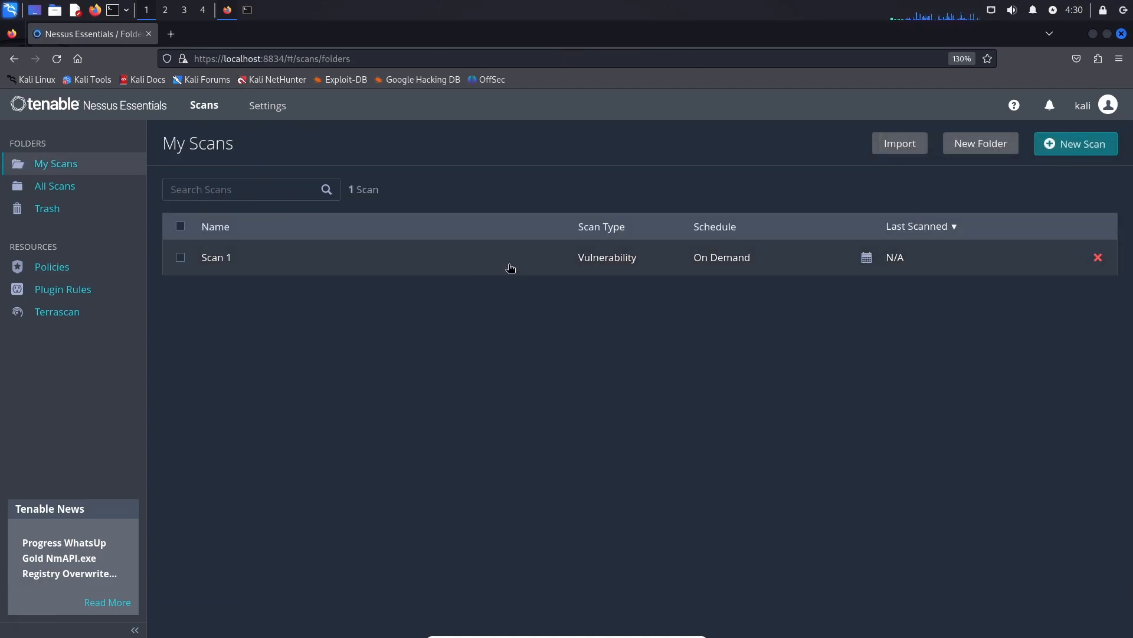
Open Scan 1 and launch it, letting it complete with 69 vulnerabilities found.
{"action": "left_click", "coordinate": [873, 264]}
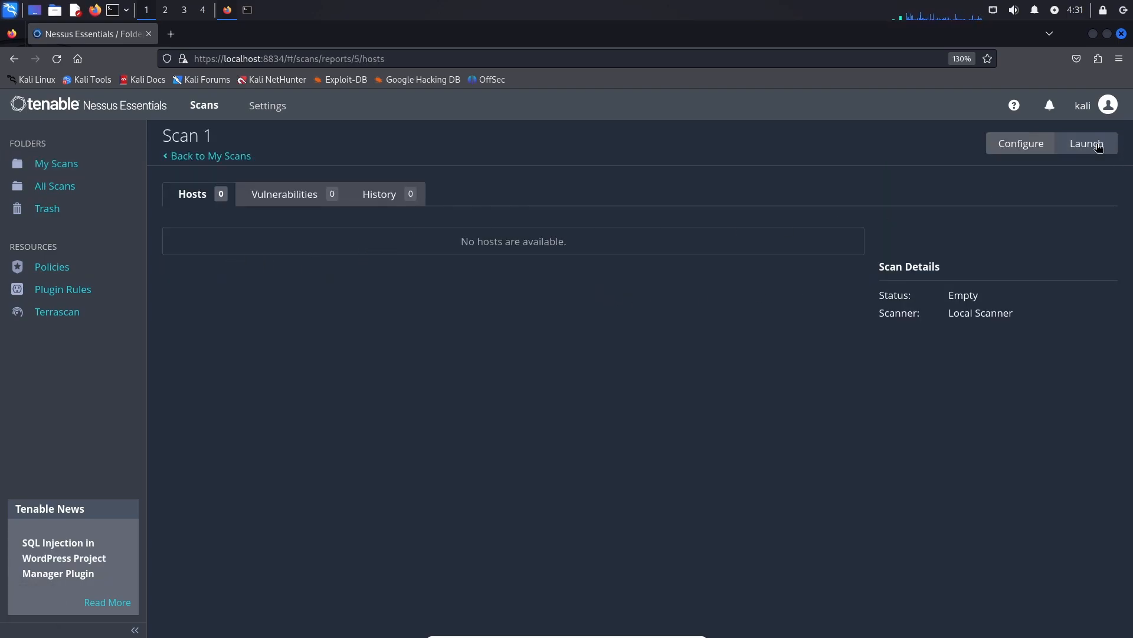
{"action": "left_click", "coordinate": [1087, 145]}
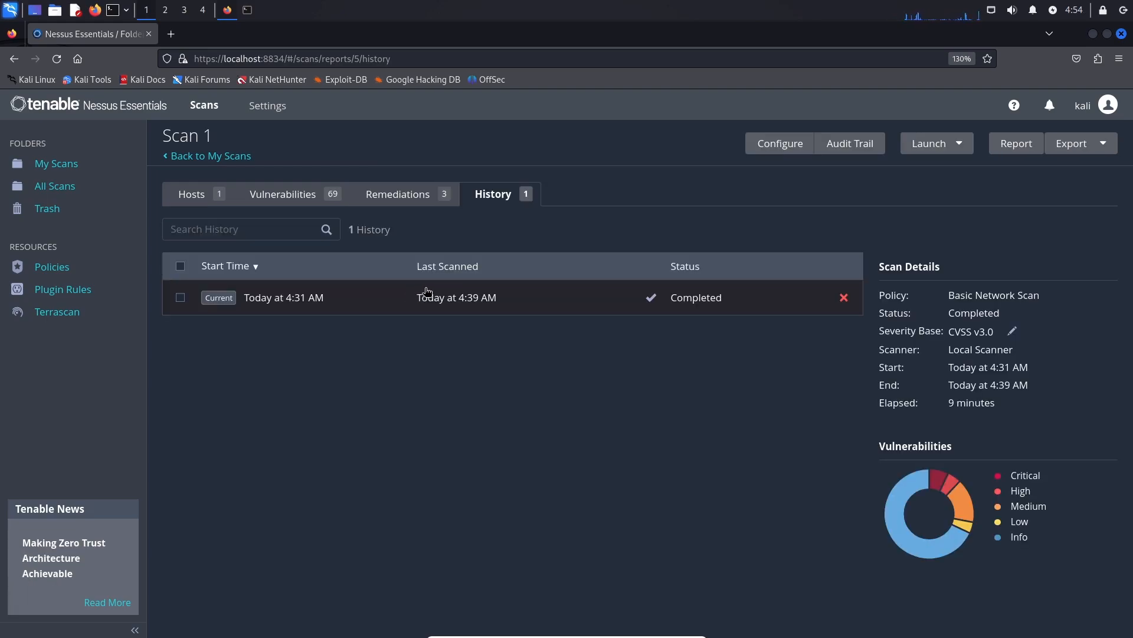
Check host 192.168.29.150, then view the list of 69 vulnerabilities.
{"action": "left_click", "coordinate": [204, 201]}
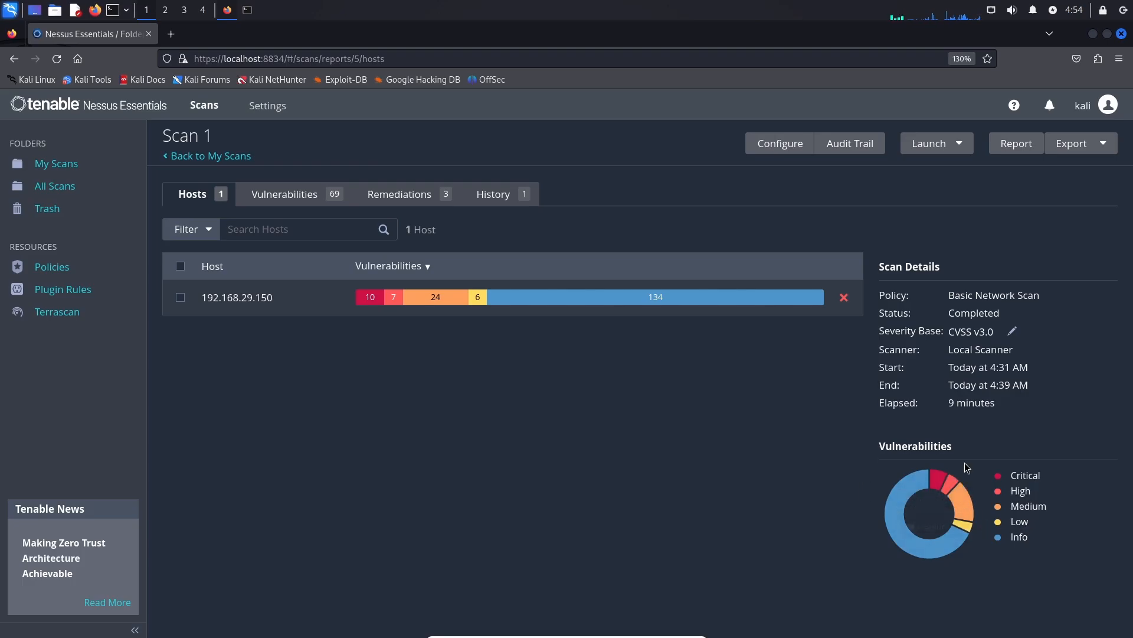
{"action": "left_click", "coordinate": [299, 192]}
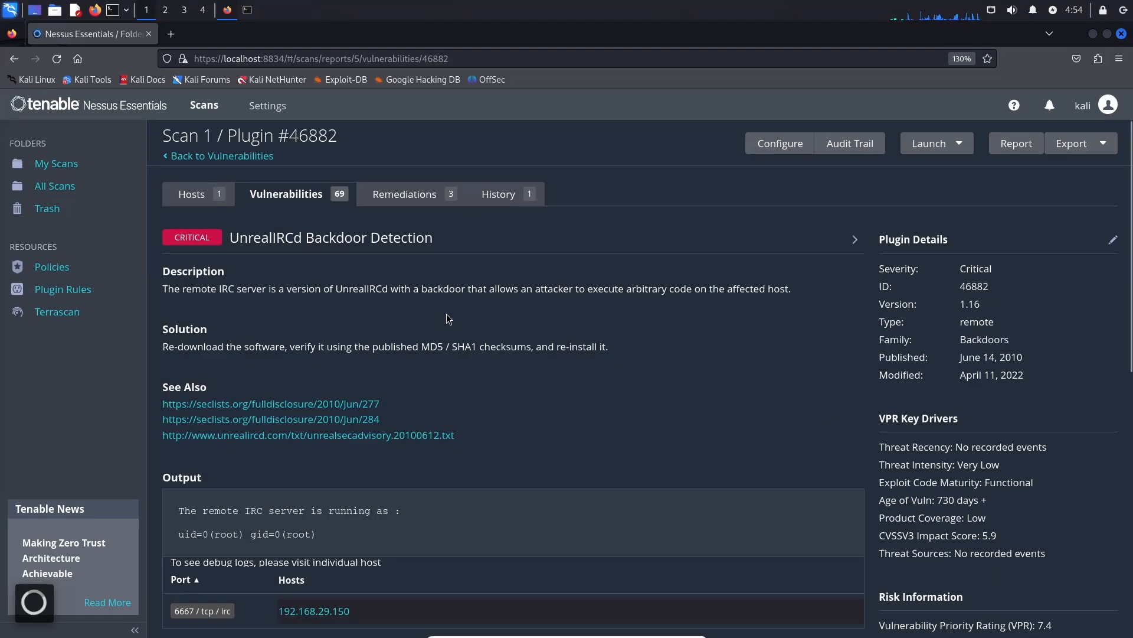
Open the UnrealIRCd Backdoor Detection finding and read through its description and solution.
{"action": "left_click", "coordinate": [428, 301]}
{"action": "scroll", "coordinate": [395, 260], "scroll_direction": "down", "scroll_amount": 2}
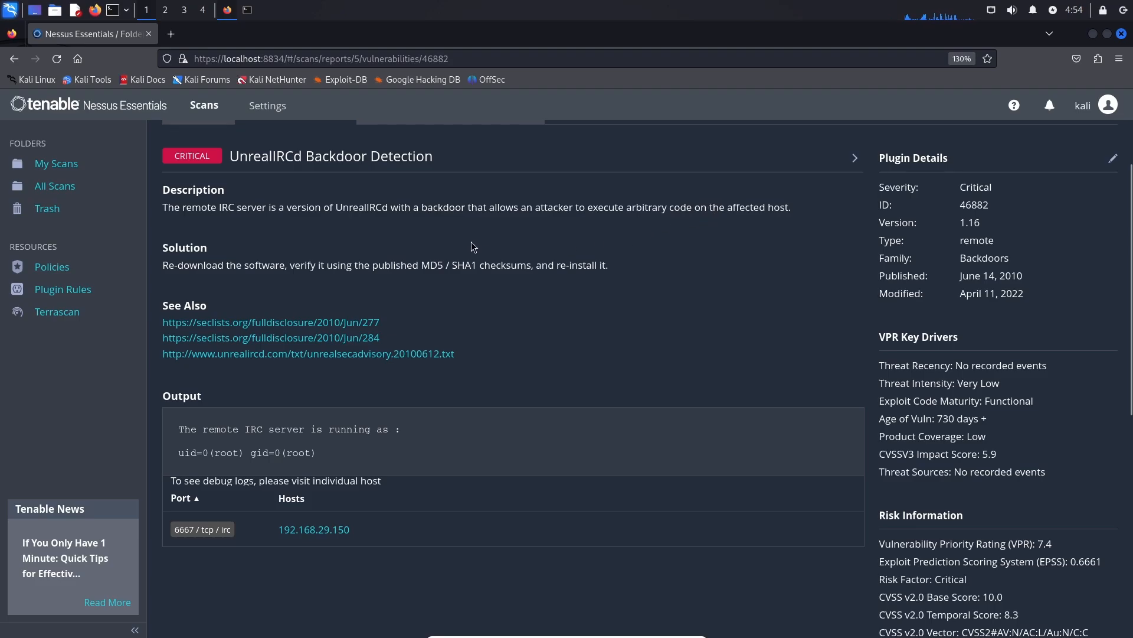
{"action": "left_click_drag", "start_coordinate": [211, 207], "coordinate": [370, 207]}
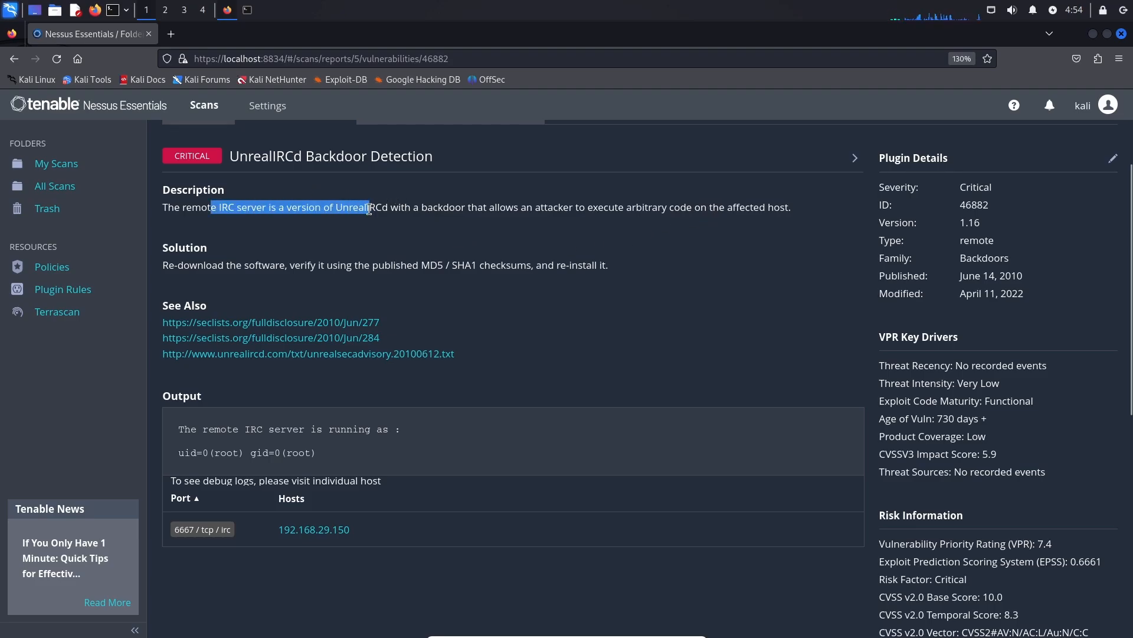
{"action": "scroll", "coordinate": [348, 337], "scroll_direction": "down", "scroll_amount": 2}
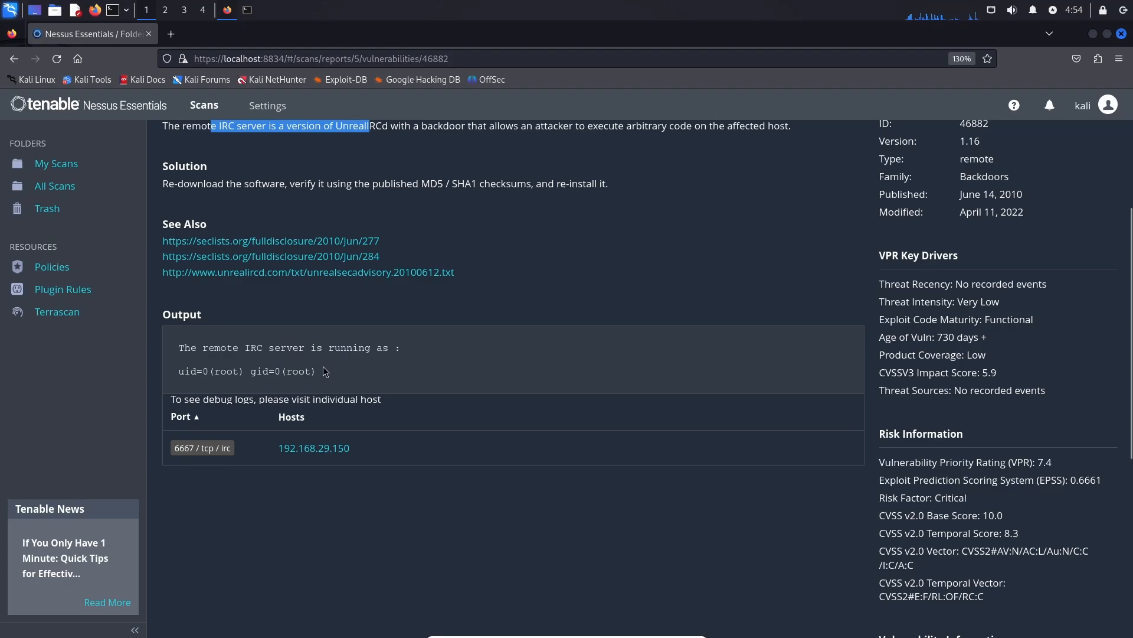
{"action": "scroll", "coordinate": [353, 341], "scroll_direction": "down", "scroll_amount": 2}
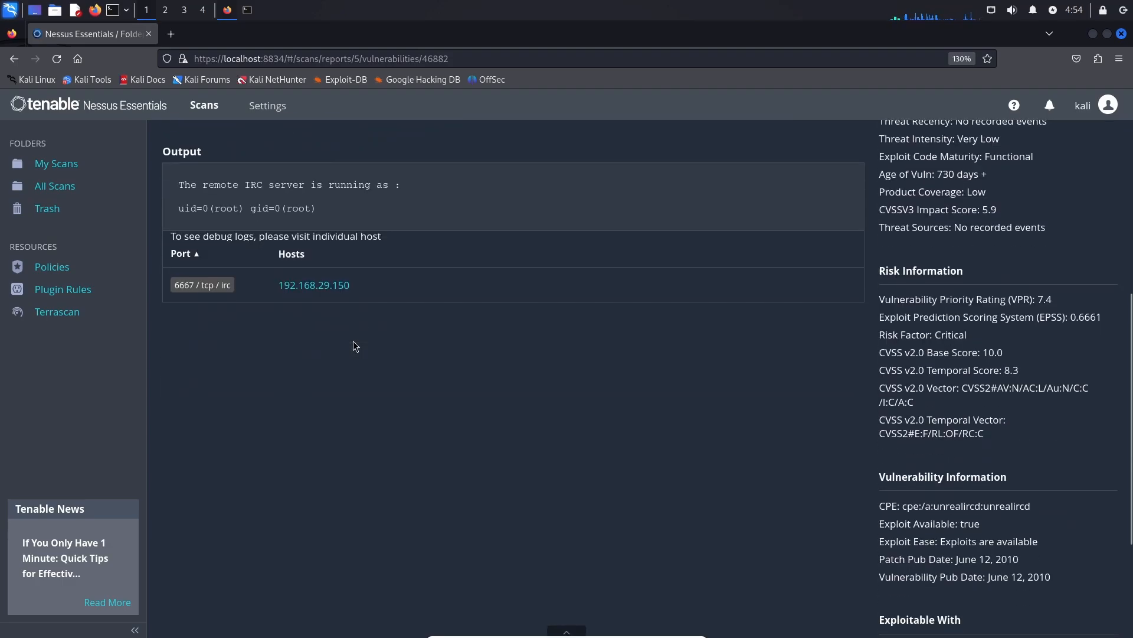
{"action": "scroll", "coordinate": [353, 342], "scroll_direction": "up", "scroll_amount": 3}
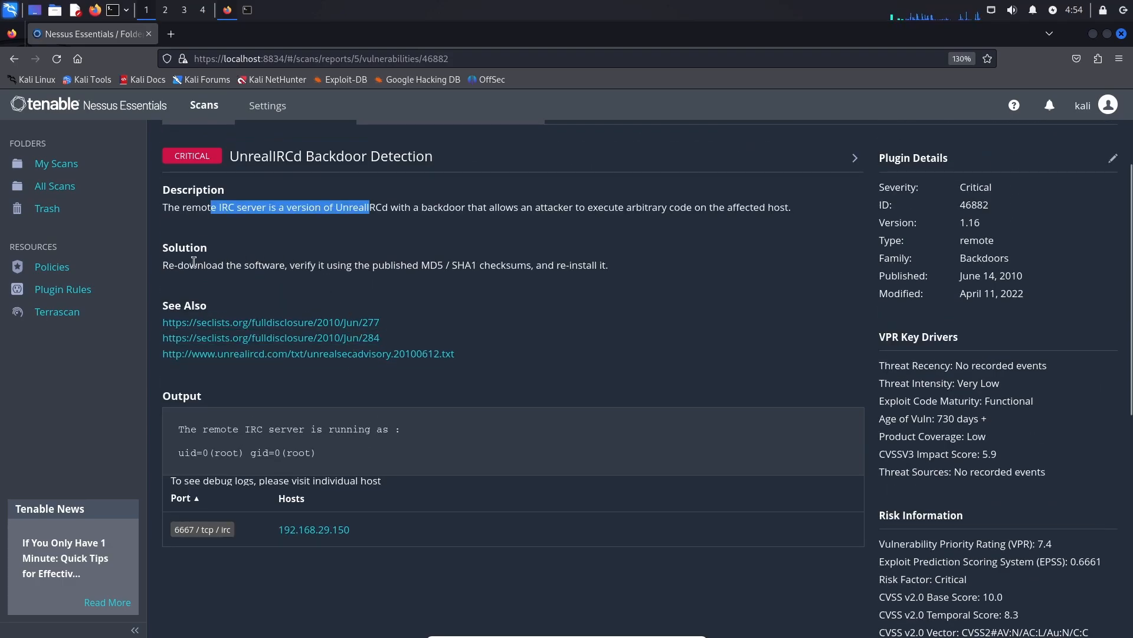
{"action": "left_click_drag", "start_coordinate": [176, 265], "coordinate": [280, 265]}
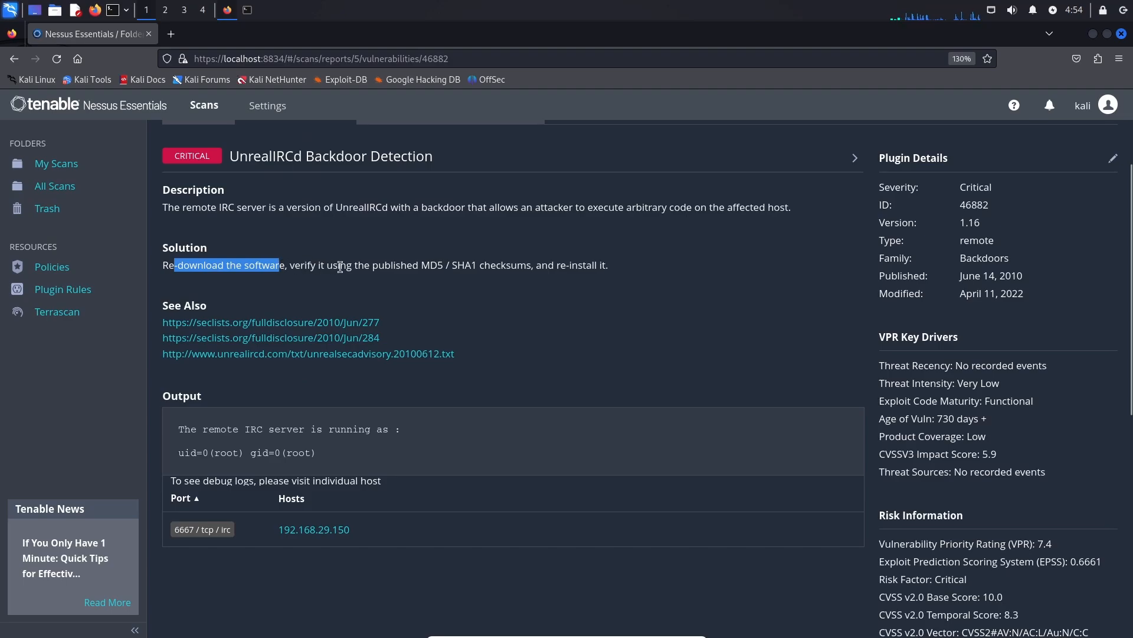
{"action": "left_click", "coordinate": [476, 265]}
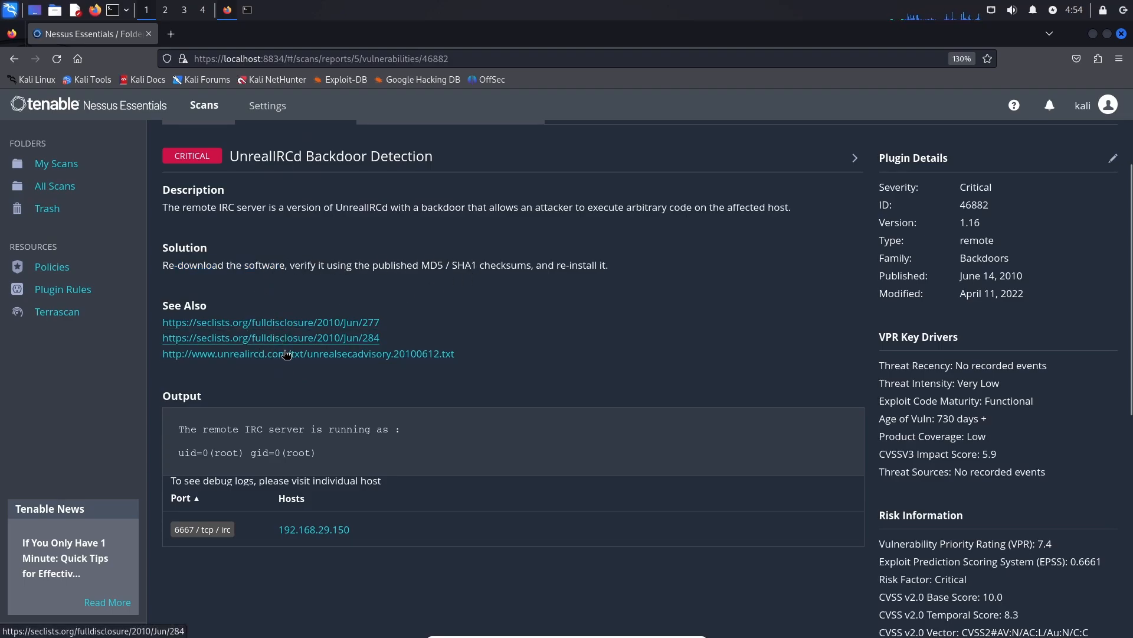
Reread the Description section, selecting its opening sentence about the remote backdoor.
{"action": "scroll", "coordinate": [327, 254], "scroll_direction": "up", "scroll_amount": 3}
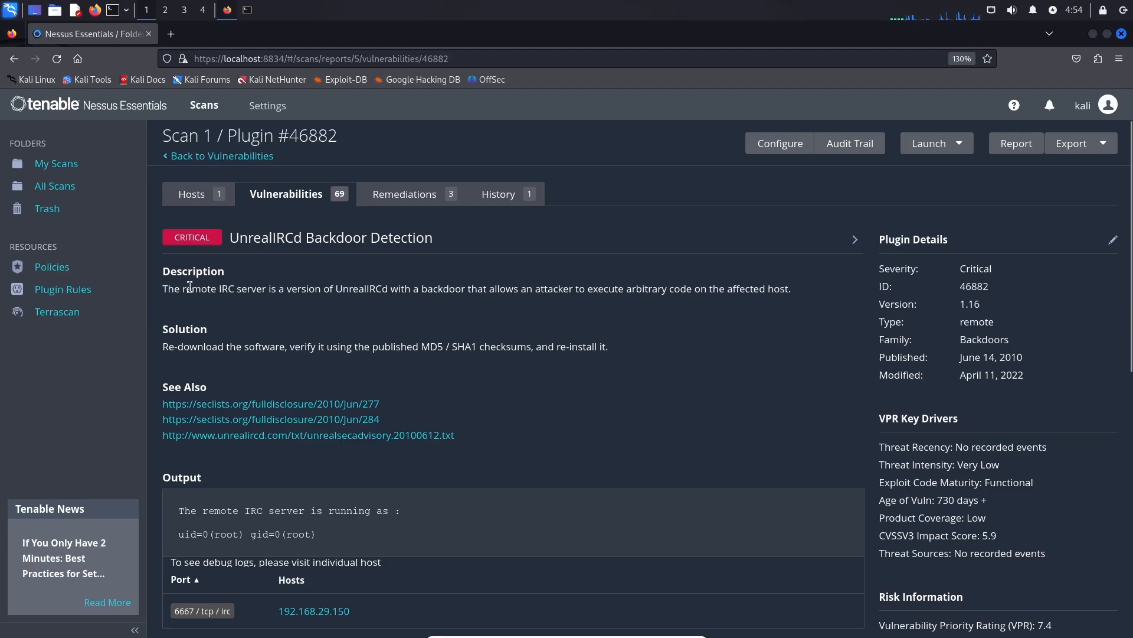
{"action": "double_click", "coordinate": [190, 288]}
{"action": "triple_click", "coordinate": [190, 288]}
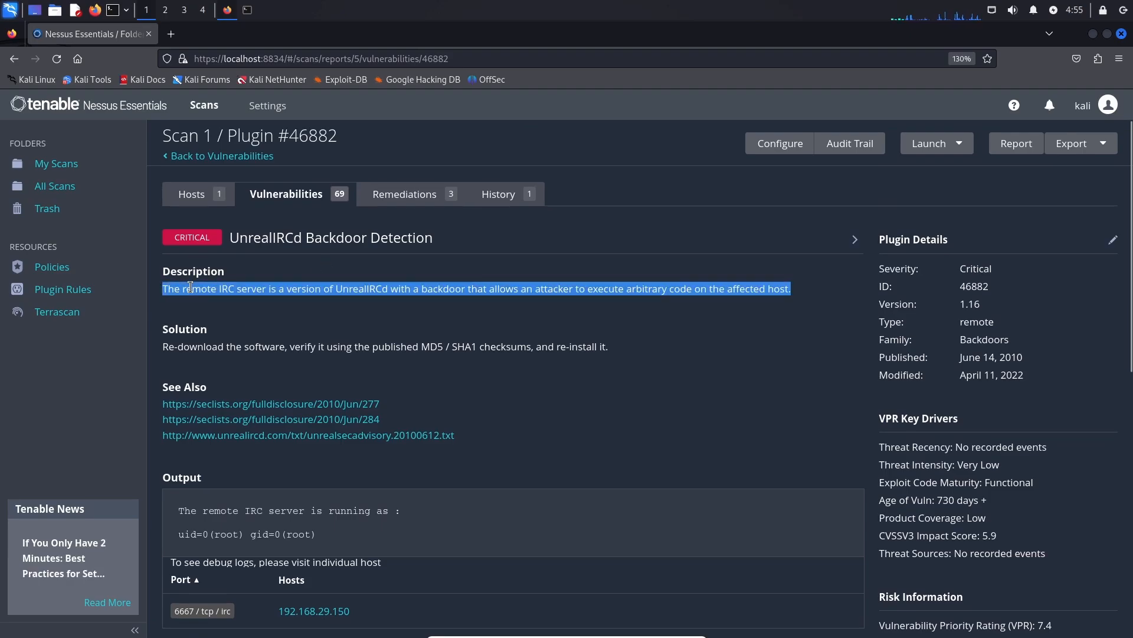
{"action": "left_click", "coordinate": [175, 239]}
{"action": "left_click_drag", "start_coordinate": [174, 239], "coordinate": [207, 260]}
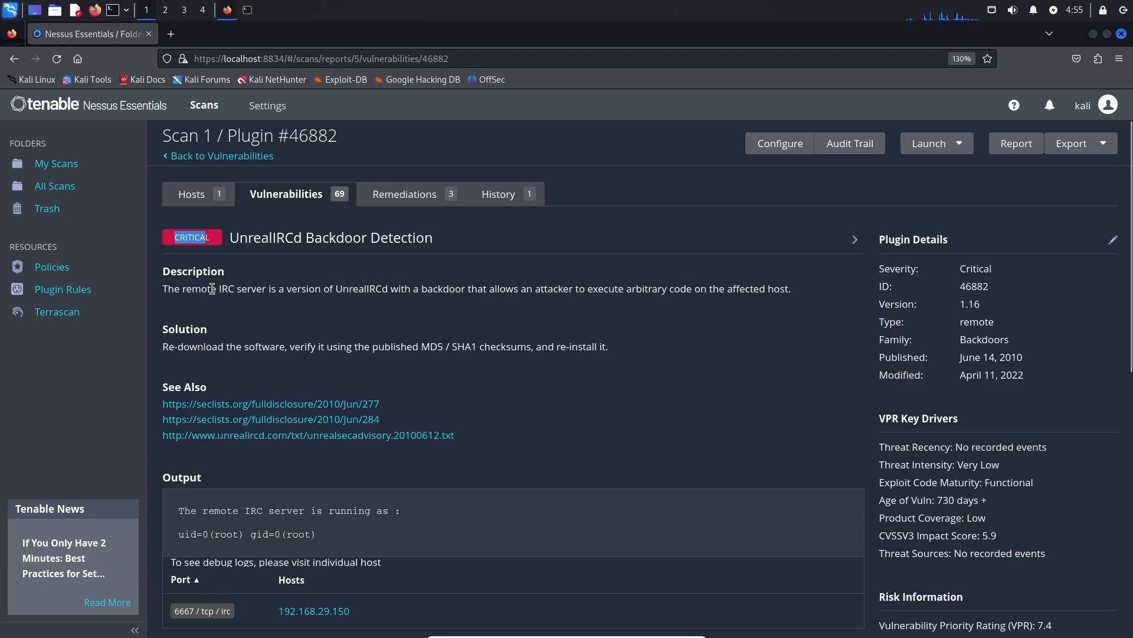
{"action": "left_click", "coordinate": [376, 279]}
Review plugin 46882's details and risk: Critical severity, version 1.16, CVSS 10.0, VPR 7.4.
{"action": "double_click", "coordinate": [975, 267]}
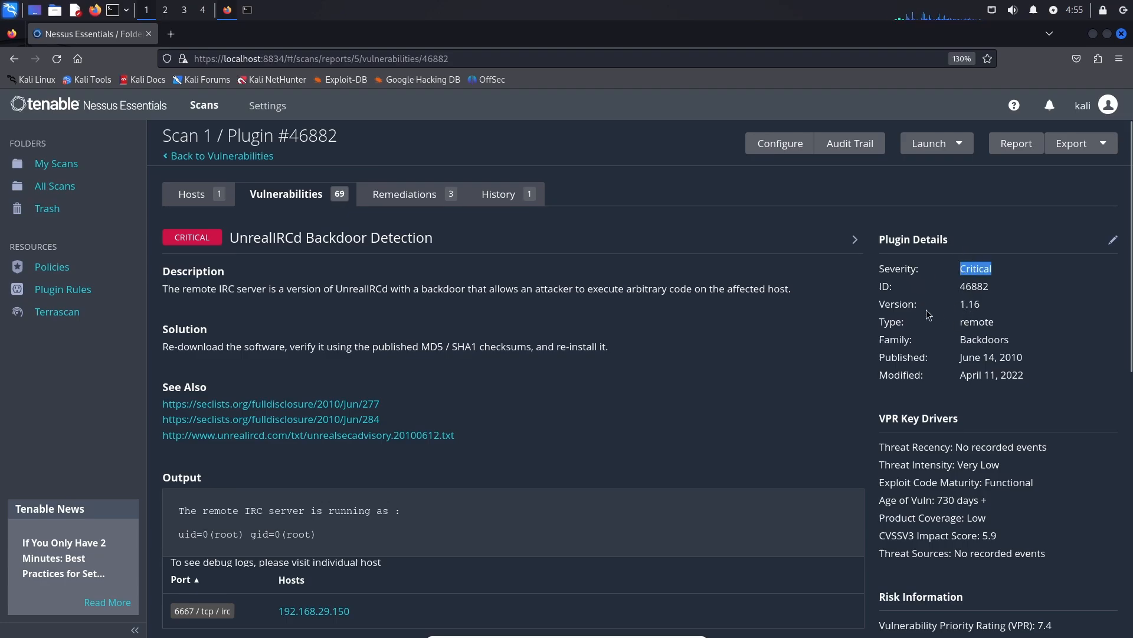
{"action": "double_click", "coordinate": [971, 304]}
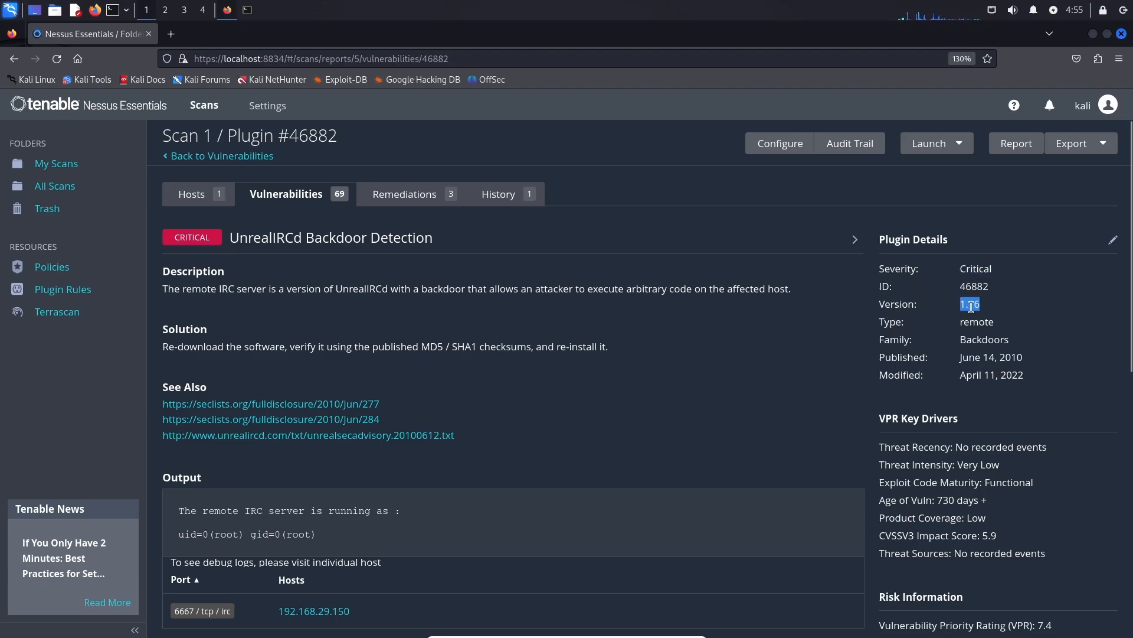
{"action": "left_click_drag", "start_coordinate": [884, 321], "coordinate": [991, 363]}
{"action": "scroll", "coordinate": [954, 313], "scroll_direction": "down", "scroll_amount": 5}
{"action": "scroll", "coordinate": [944, 366], "scroll_direction": "down", "scroll_amount": 4}
{"action": "scroll", "coordinate": [931, 332], "scroll_direction": "up", "scroll_amount": 8}
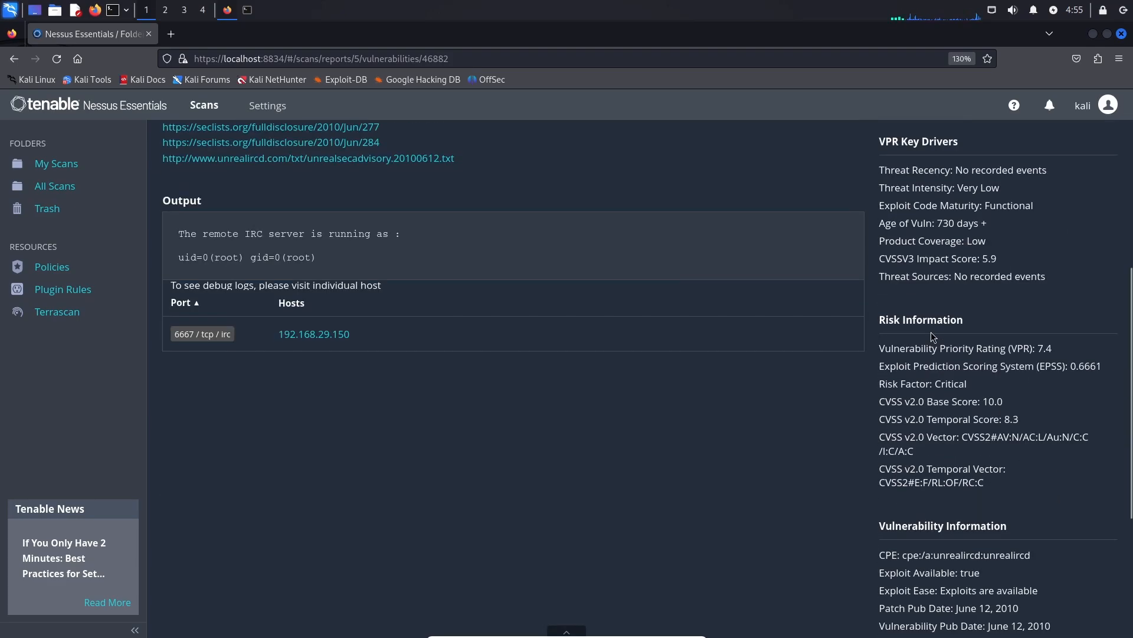
{"action": "scroll", "coordinate": [363, 359], "scroll_direction": "down", "scroll_amount": 5}
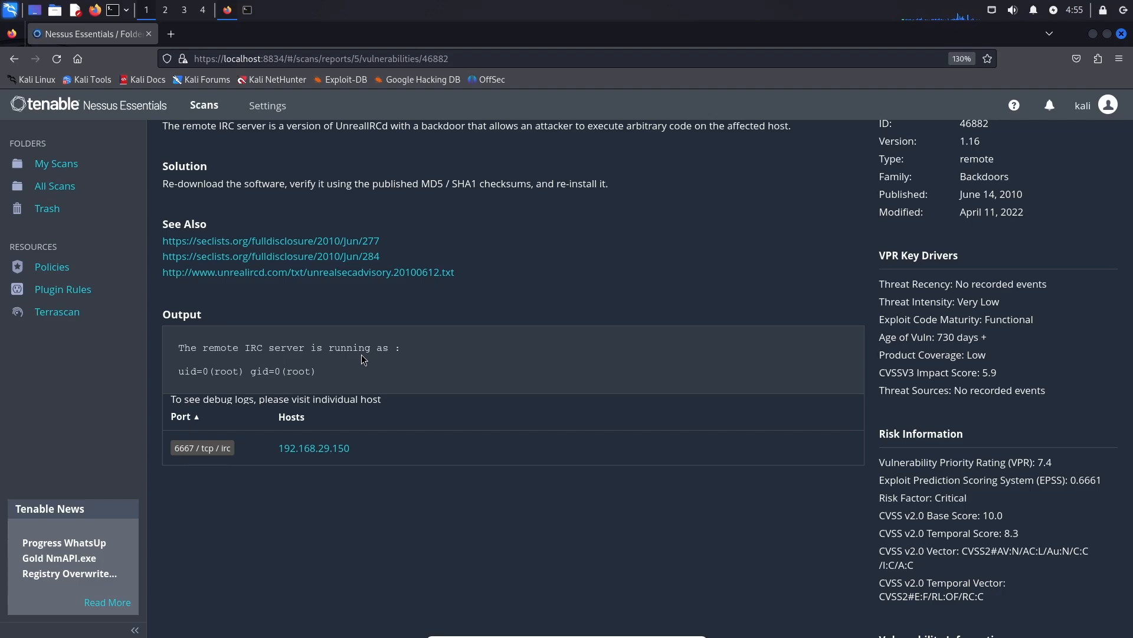
{"action": "scroll", "coordinate": [362, 358], "scroll_direction": "up", "scroll_amount": 3}
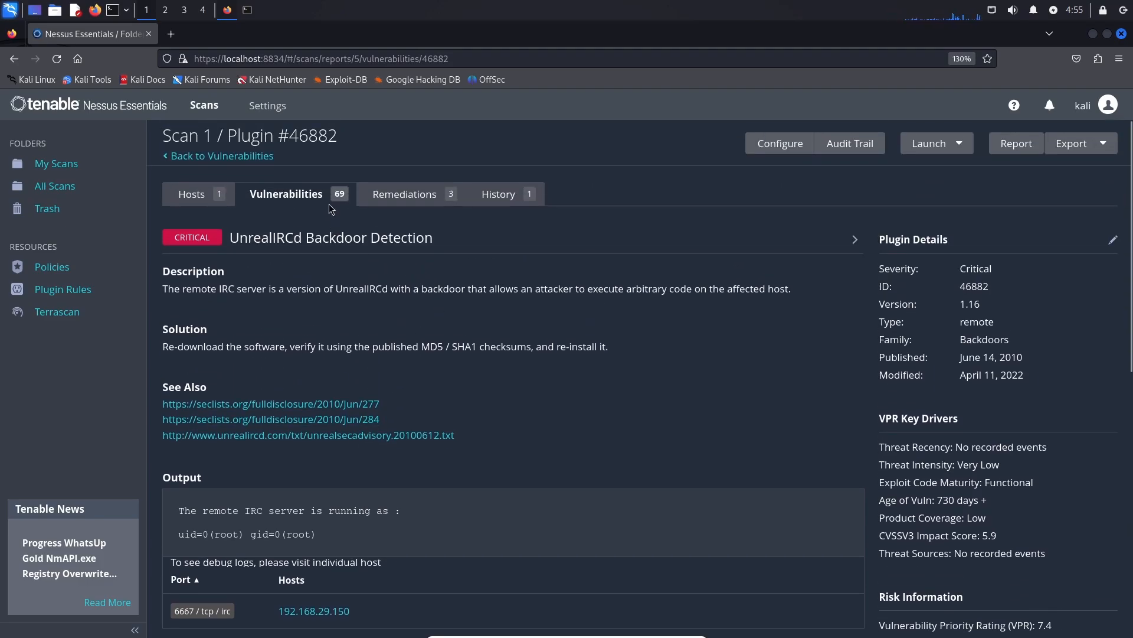
{"action": "scroll", "coordinate": [364, 292], "scroll_direction": "down", "scroll_amount": 3}
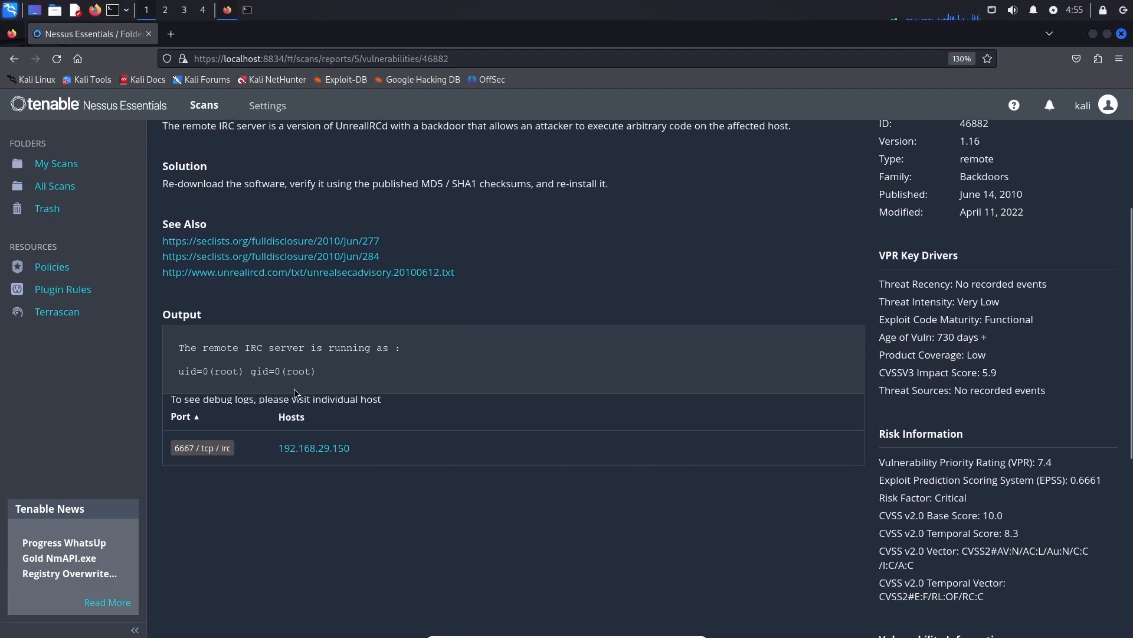
{"action": "scroll", "coordinate": [378, 333], "scroll_direction": "up", "scroll_amount": 3}
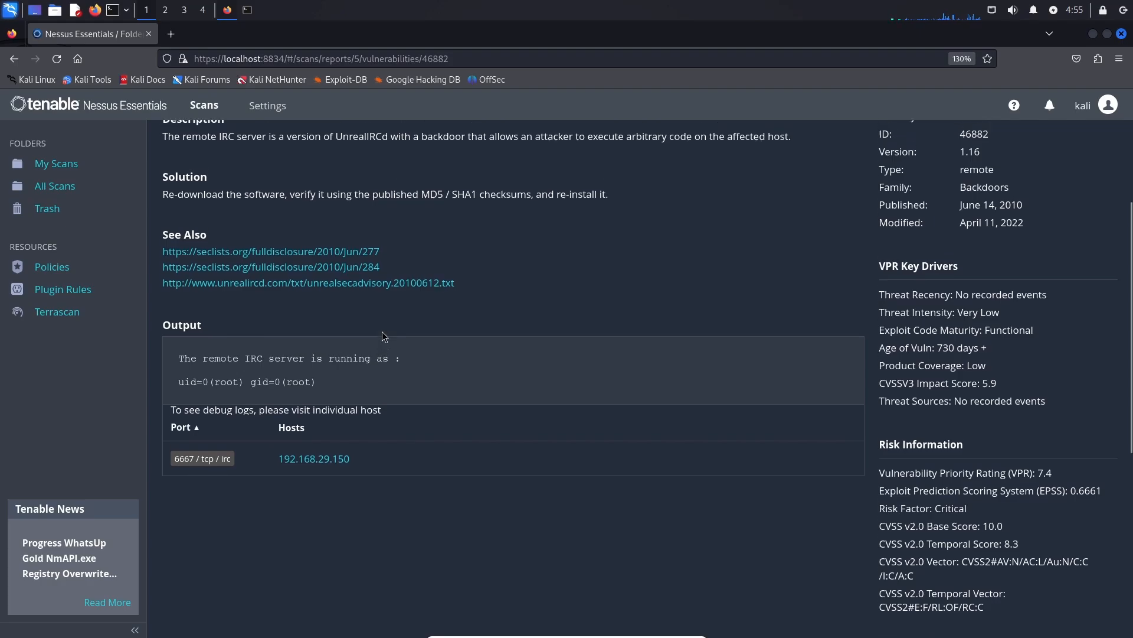
Check Scan 1's three remediation actions and run history, then return to its 69 vulnerabilities.
{"action": "left_click", "coordinate": [401, 194]}
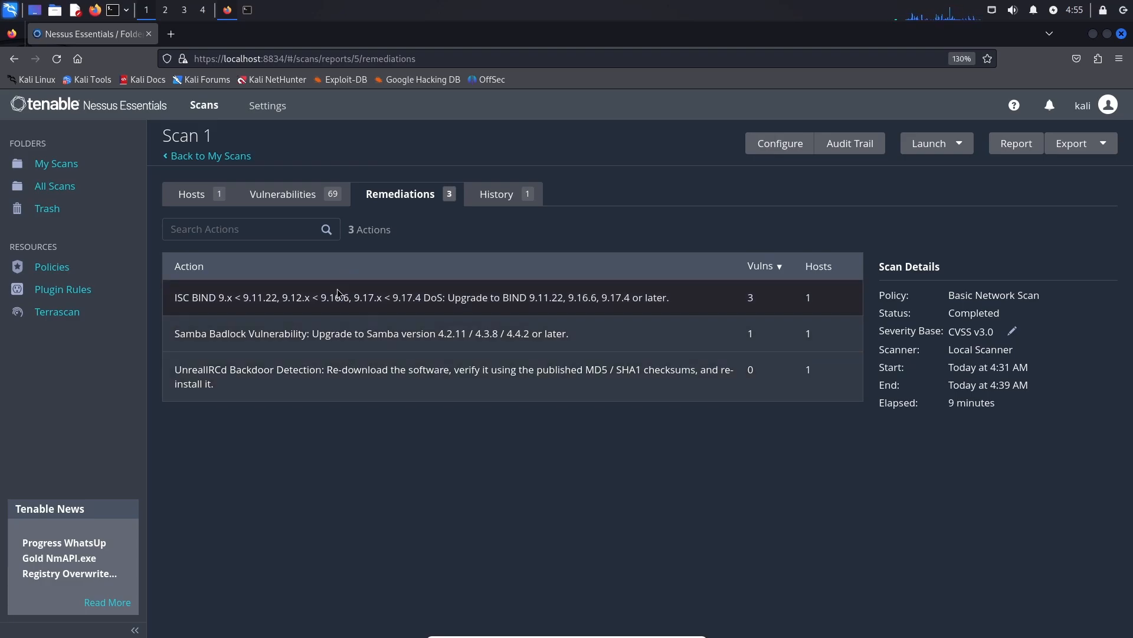
{"action": "left_click", "coordinate": [495, 194]}
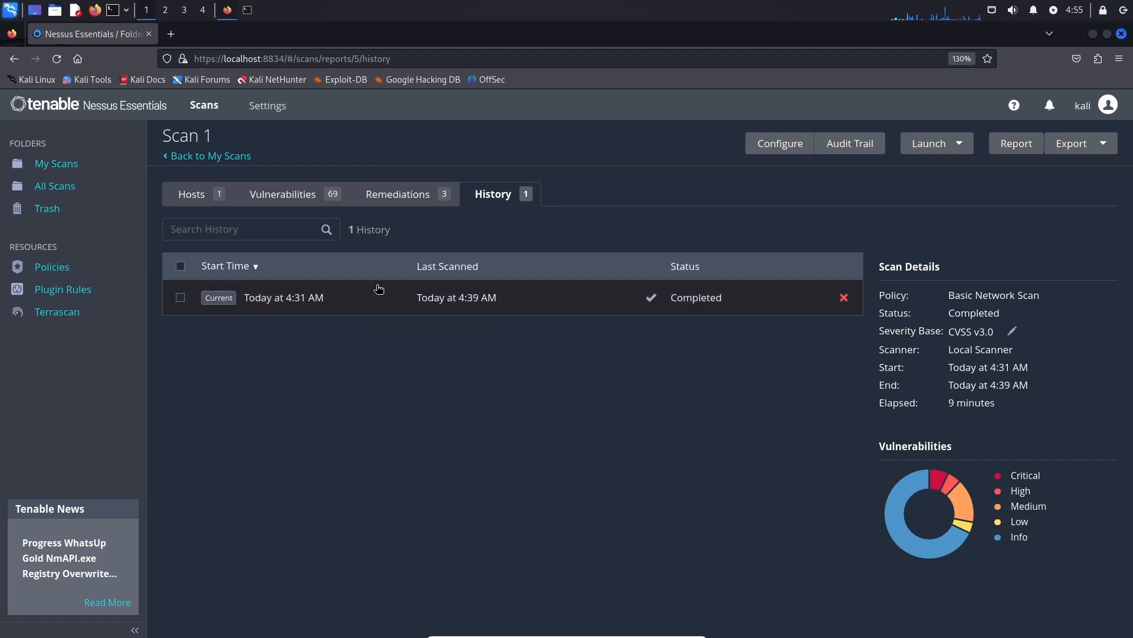
{"action": "left_click", "coordinate": [287, 196]}
{"action": "scroll", "coordinate": [396, 253], "scroll_direction": "down", "scroll_amount": 1}
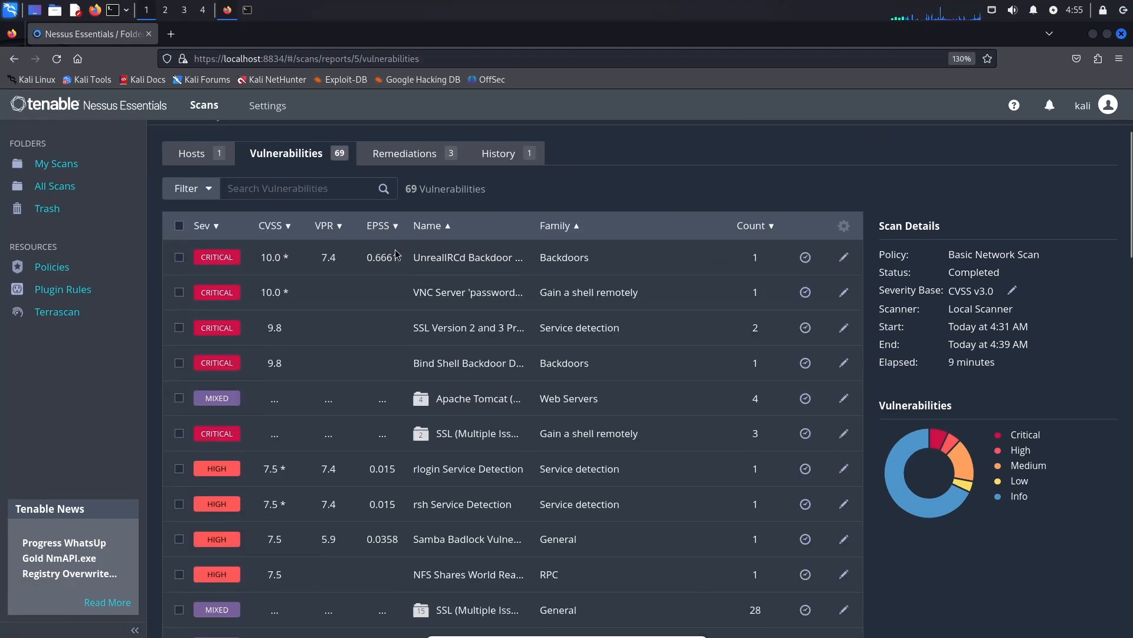
{"action": "scroll", "coordinate": [396, 254], "scroll_direction": "down", "scroll_amount": 3}
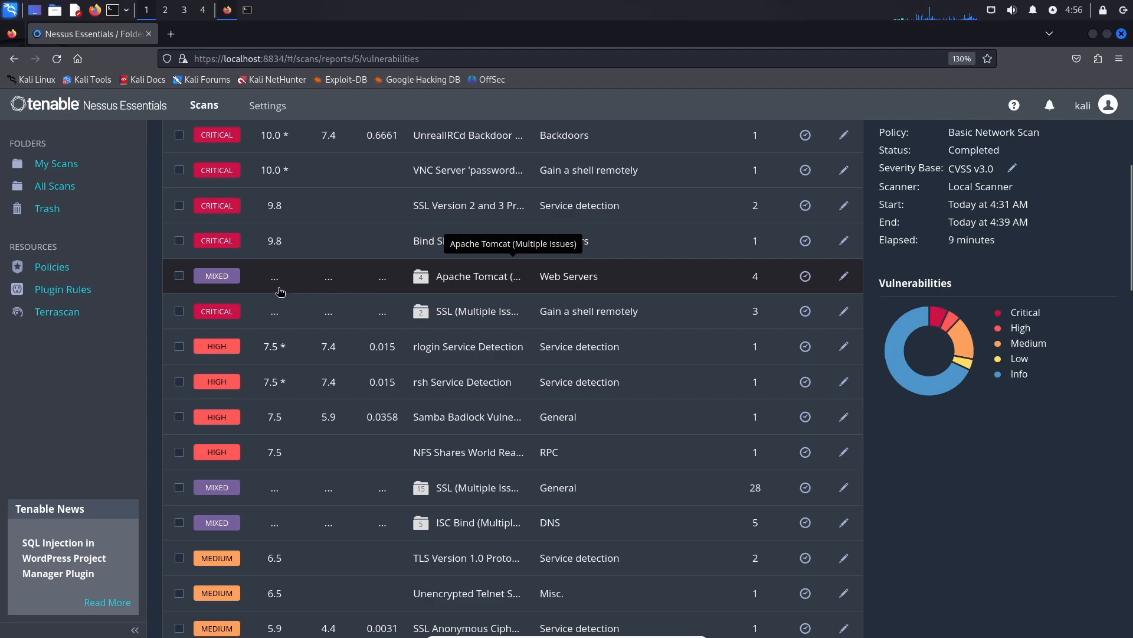
Inspect the Apache Tomcat SEoL (<= 5.5.x) finding on port 8180, confirming installed version 5.5.
{"action": "left_click", "coordinate": [513, 289]}
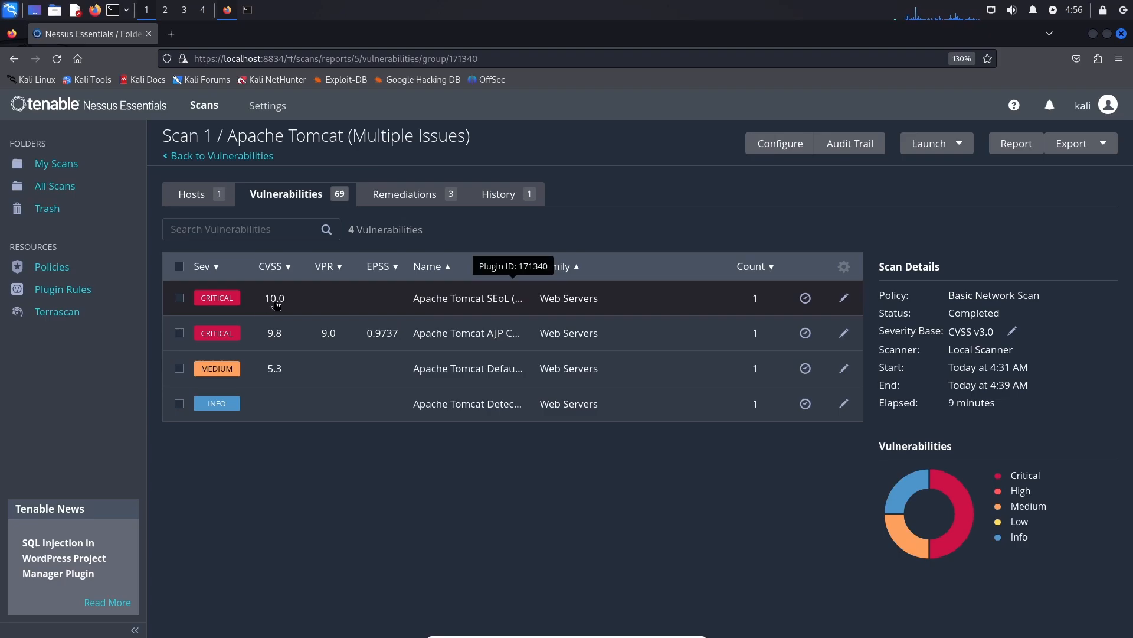
{"action": "left_click", "coordinate": [378, 300]}
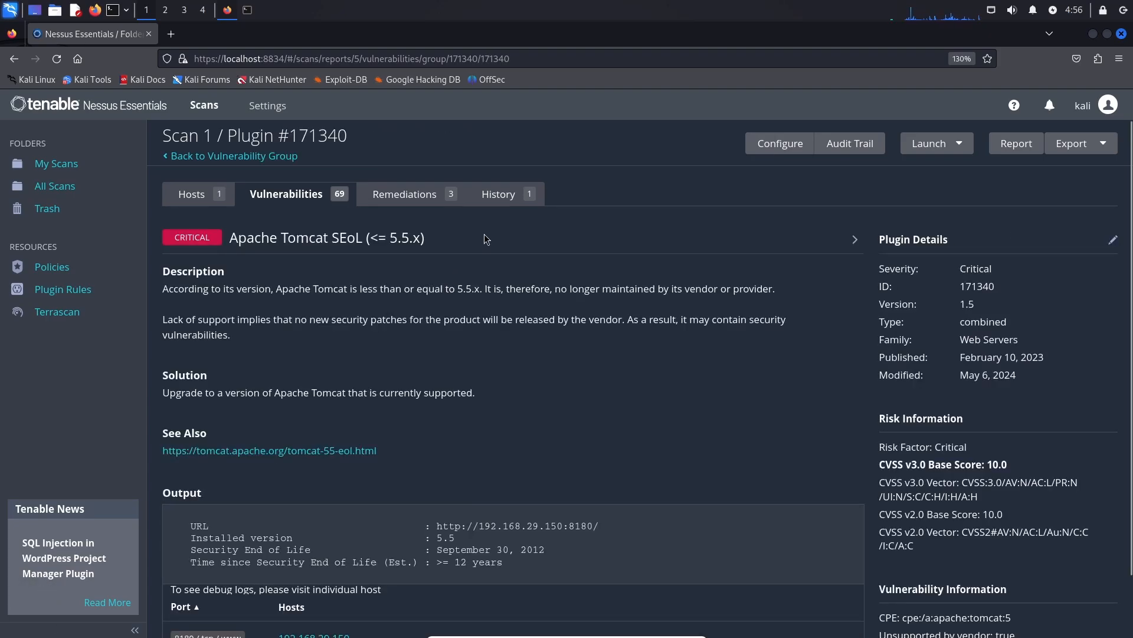
{"action": "scroll", "coordinate": [486, 239], "scroll_direction": "down", "scroll_amount": 2}
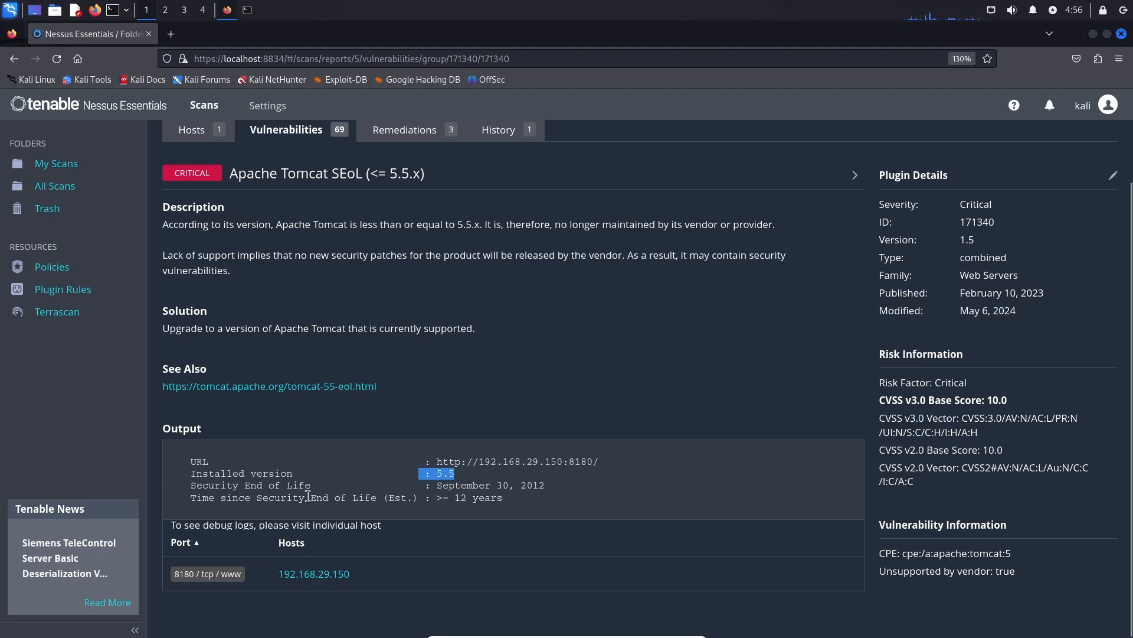
{"action": "scroll", "coordinate": [307, 495], "scroll_direction": "up", "scroll_amount": 2}
{"action": "left_click", "coordinate": [280, 196]}
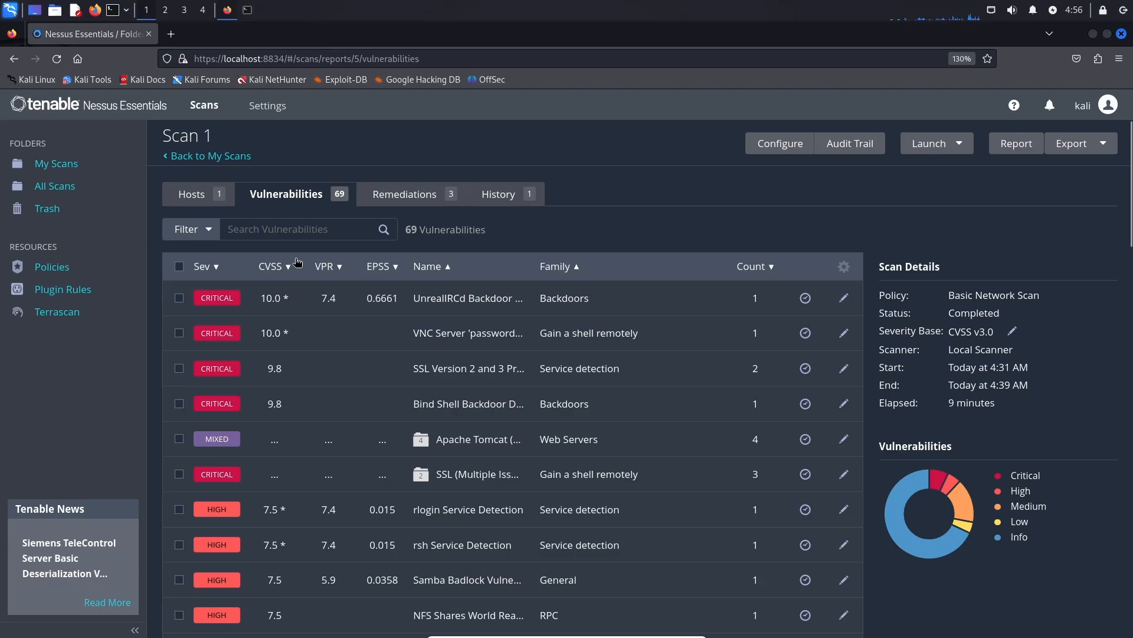
{"action": "scroll", "coordinate": [297, 262], "scroll_direction": "down", "scroll_amount": 5}
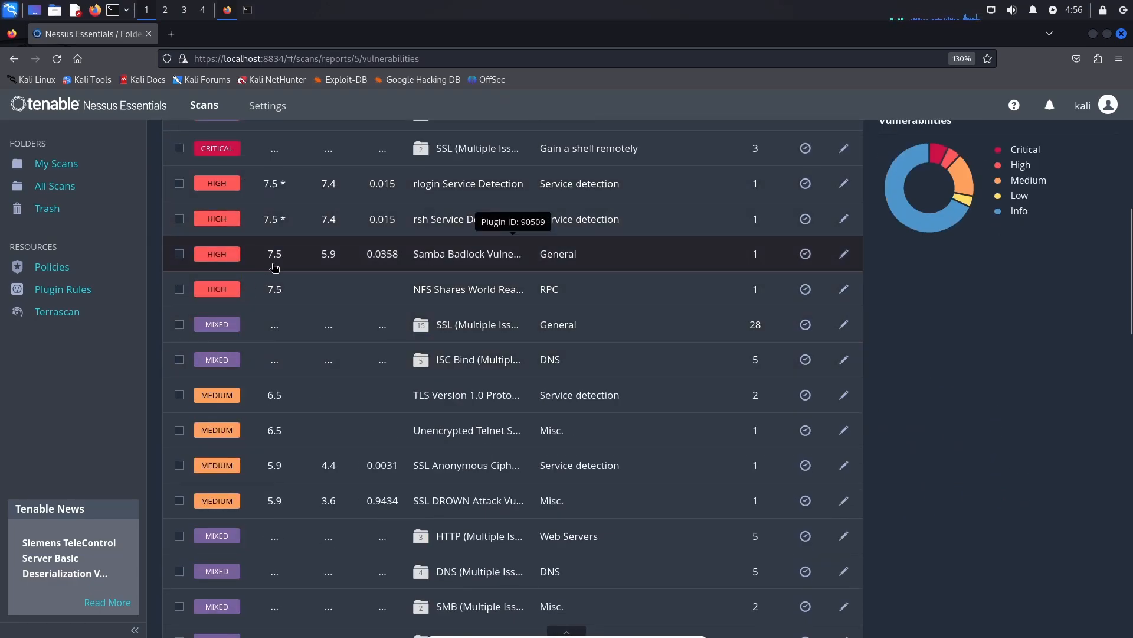
{"action": "scroll", "coordinate": [274, 268], "scroll_direction": "down", "scroll_amount": 5}
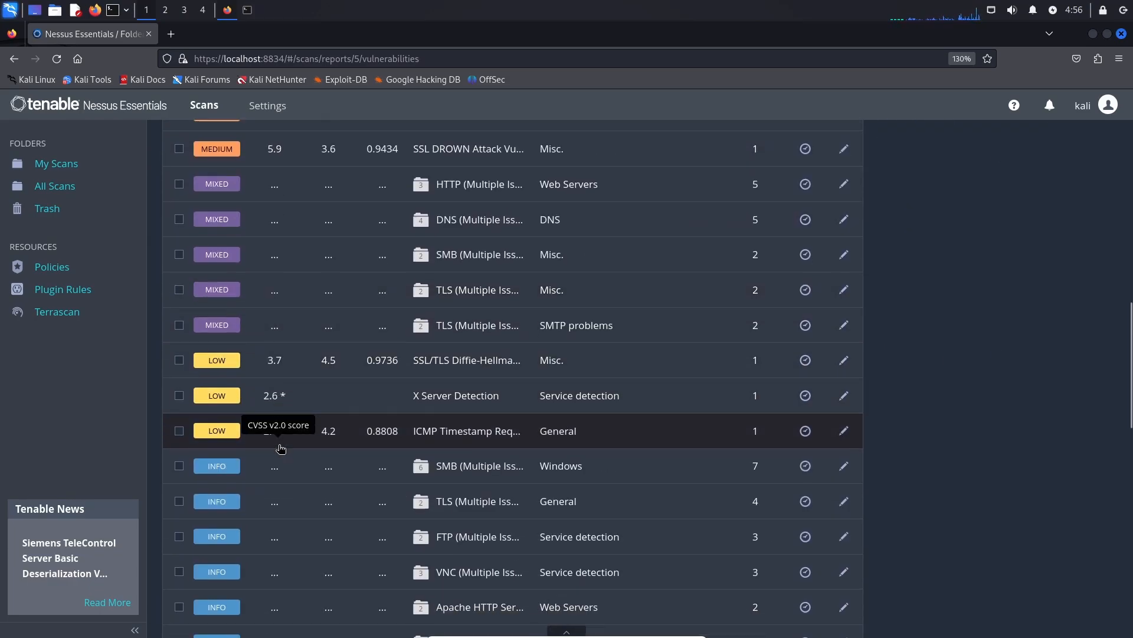
{"action": "scroll", "coordinate": [280, 449], "scroll_direction": "down", "scroll_amount": 2}
{"action": "scroll", "coordinate": [360, 359], "scroll_direction": "up", "scroll_amount": 4}
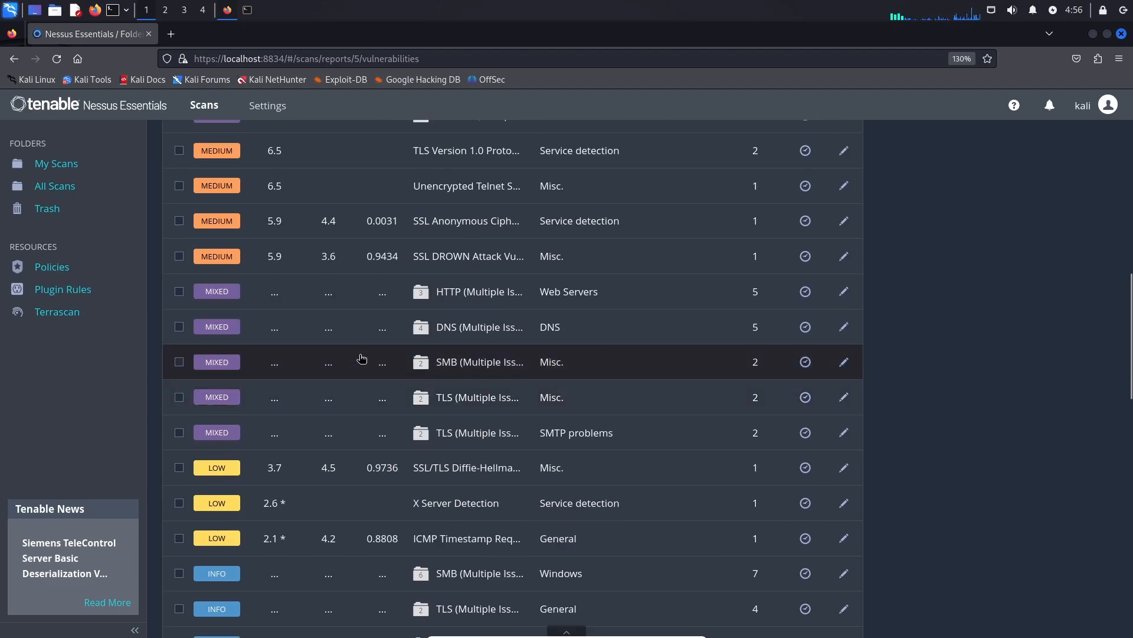
{"action": "scroll", "coordinate": [362, 358], "scroll_direction": "up", "scroll_amount": 7}
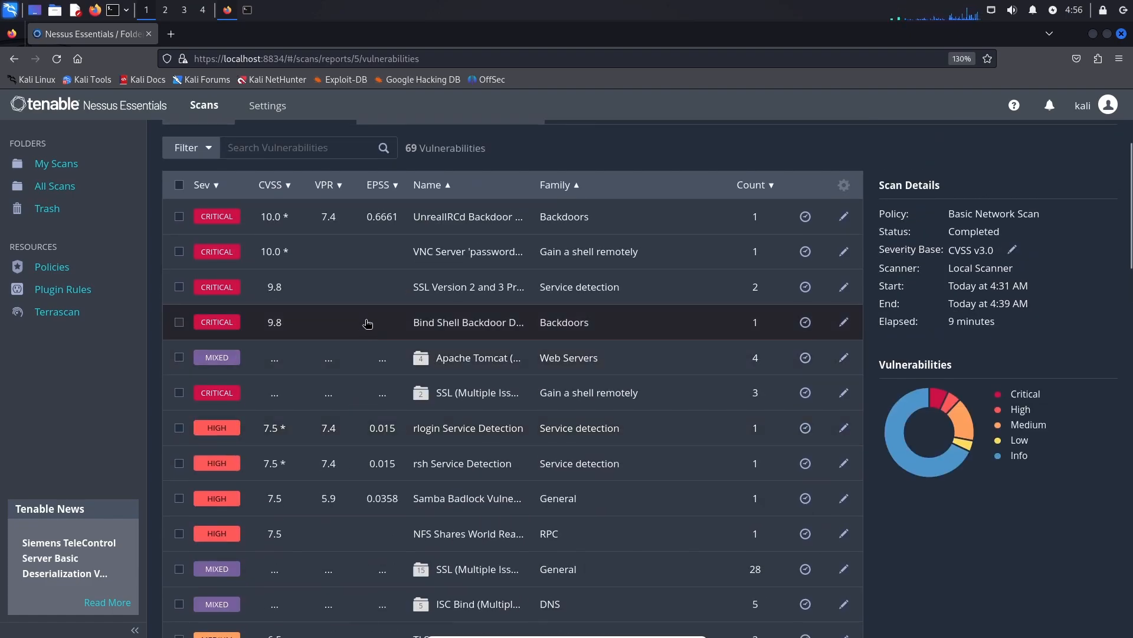
{"action": "scroll", "coordinate": [363, 304], "scroll_direction": "up", "scroll_amount": 2}
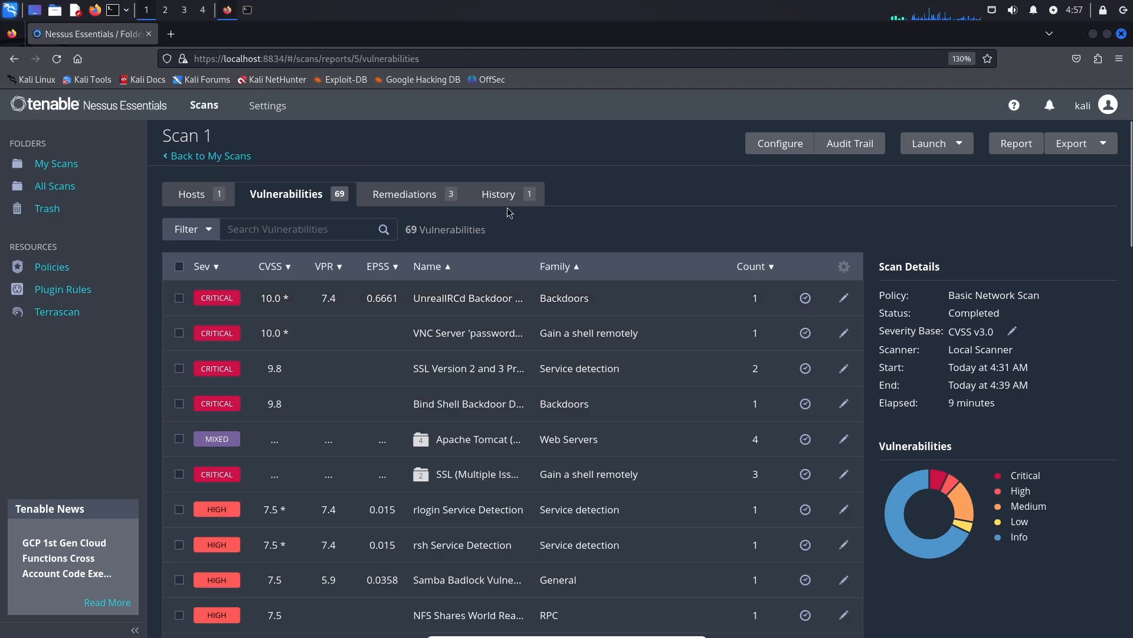
{"action": "scroll", "coordinate": [480, 273], "scroll_direction": "down", "scroll_amount": 2}
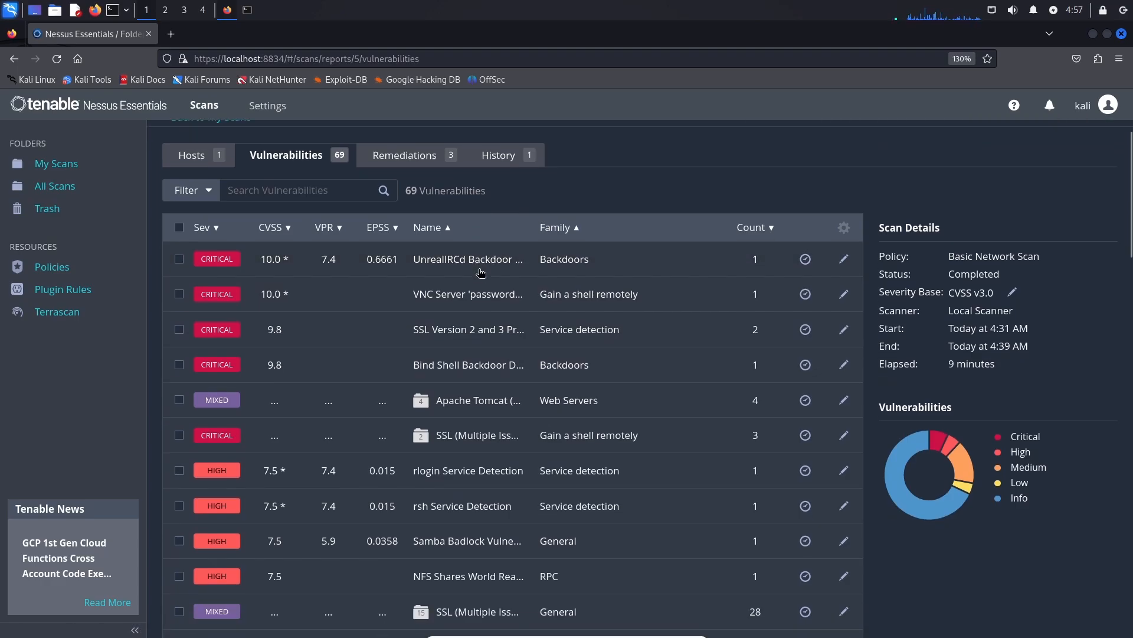
{"action": "scroll", "coordinate": [481, 273], "scroll_direction": "down", "scroll_amount": 2}
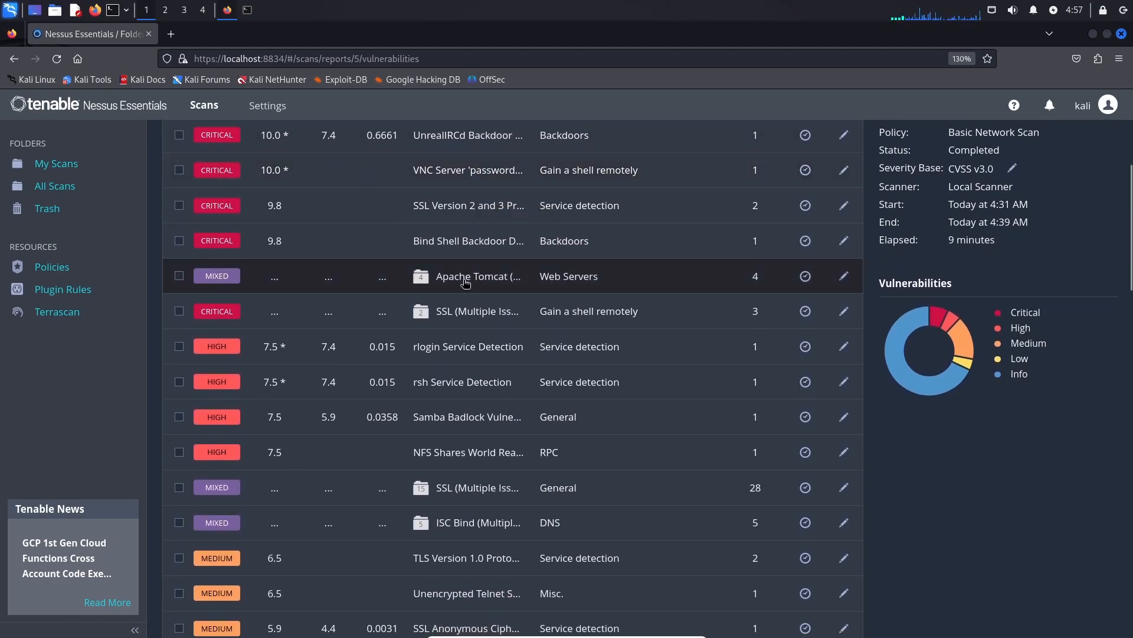
{"action": "scroll", "coordinate": [359, 407], "scroll_direction": "up", "scroll_amount": 2}
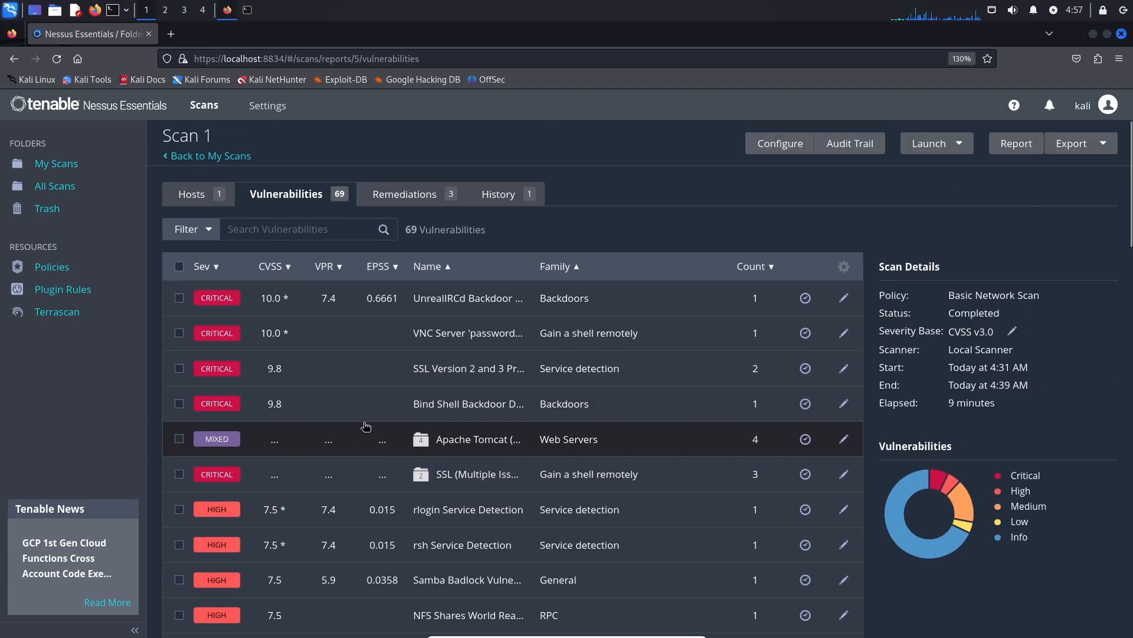
{"action": "scroll", "coordinate": [585, 228], "scroll_direction": "down", "scroll_amount": 2}
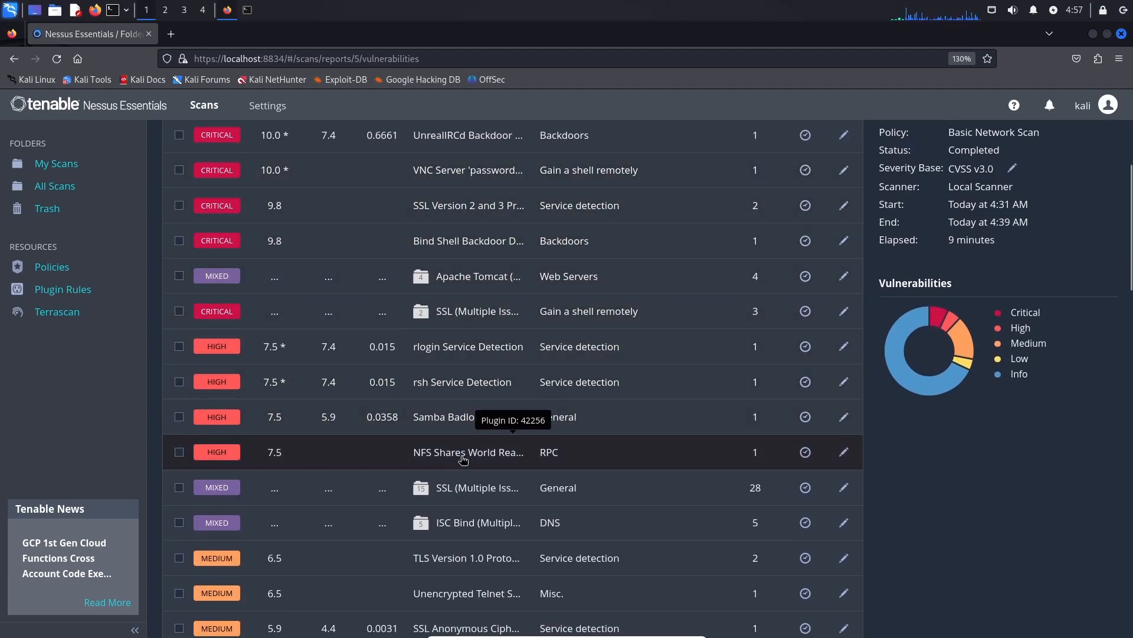
{"action": "scroll", "coordinate": [459, 450], "scroll_direction": "up", "scroll_amount": 2}
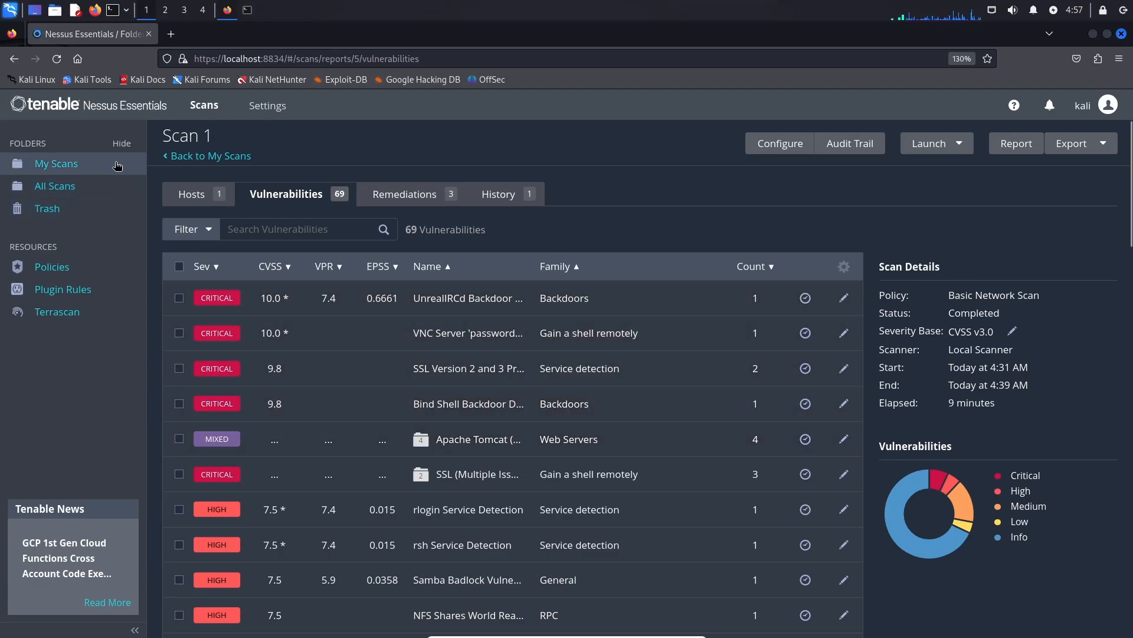
Start a new scan in My Scans from the Web Application Tests template.
{"action": "left_click", "coordinate": [88, 170]}
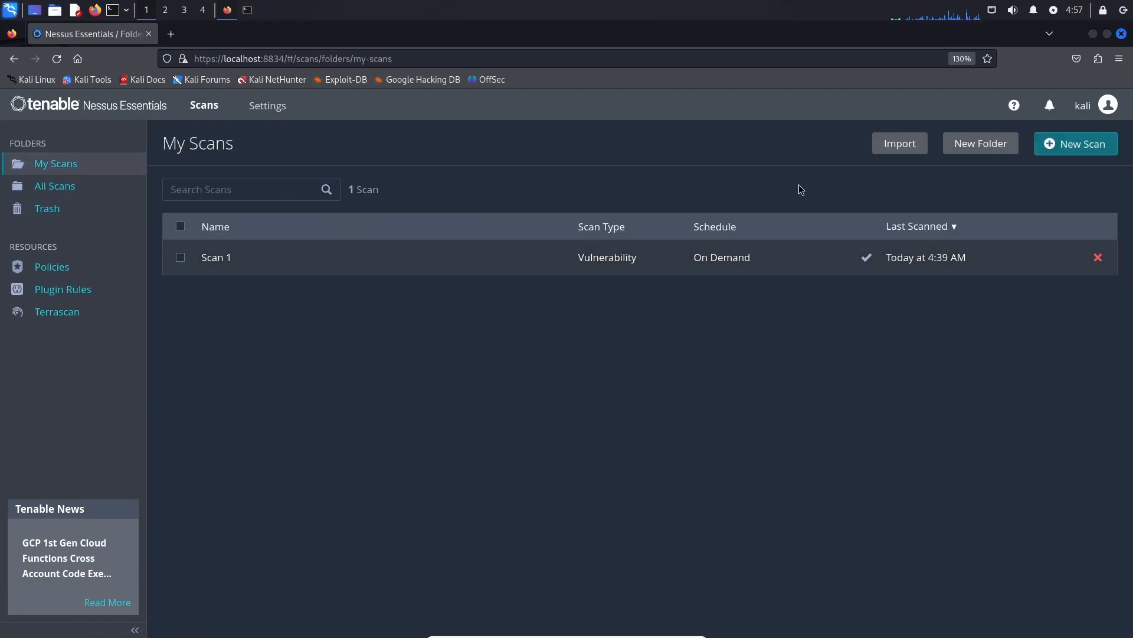
{"action": "left_click", "coordinate": [1072, 150]}
{"action": "scroll", "coordinate": [626, 254], "scroll_direction": "down", "scroll_amount": 2}
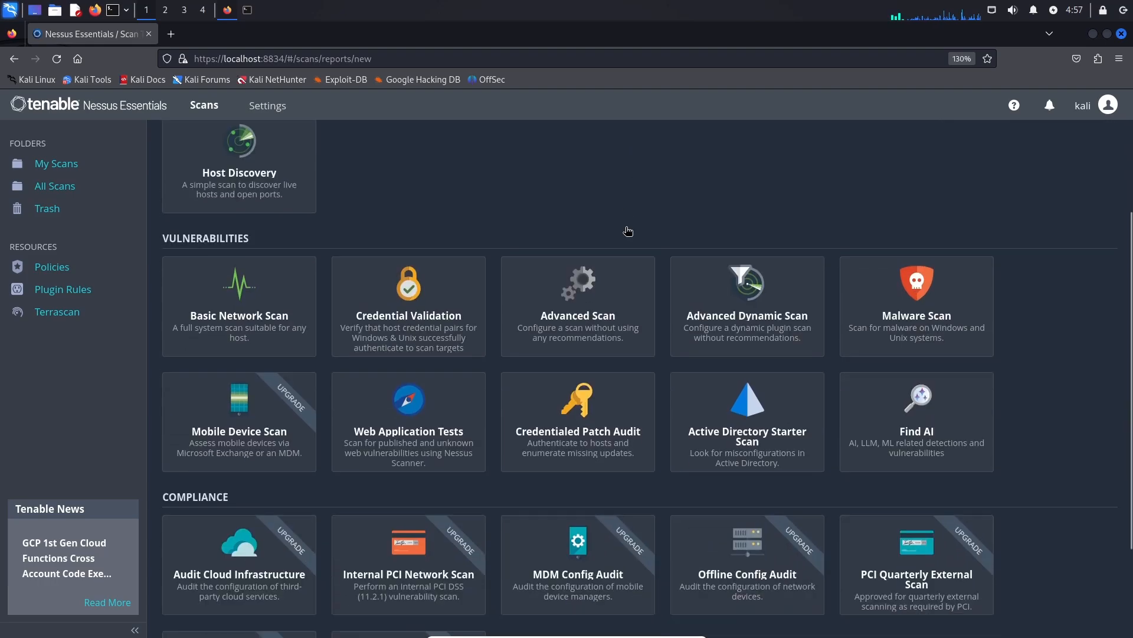
{"action": "scroll", "coordinate": [649, 283], "scroll_direction": "down", "scroll_amount": 2}
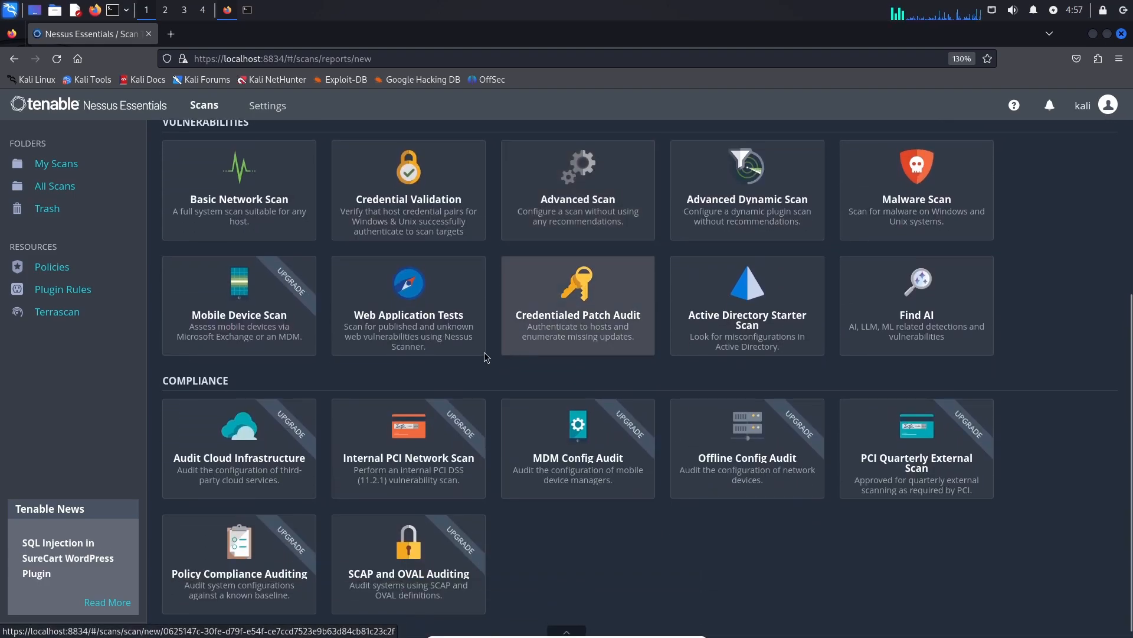
{"action": "left_click", "coordinate": [421, 322]}
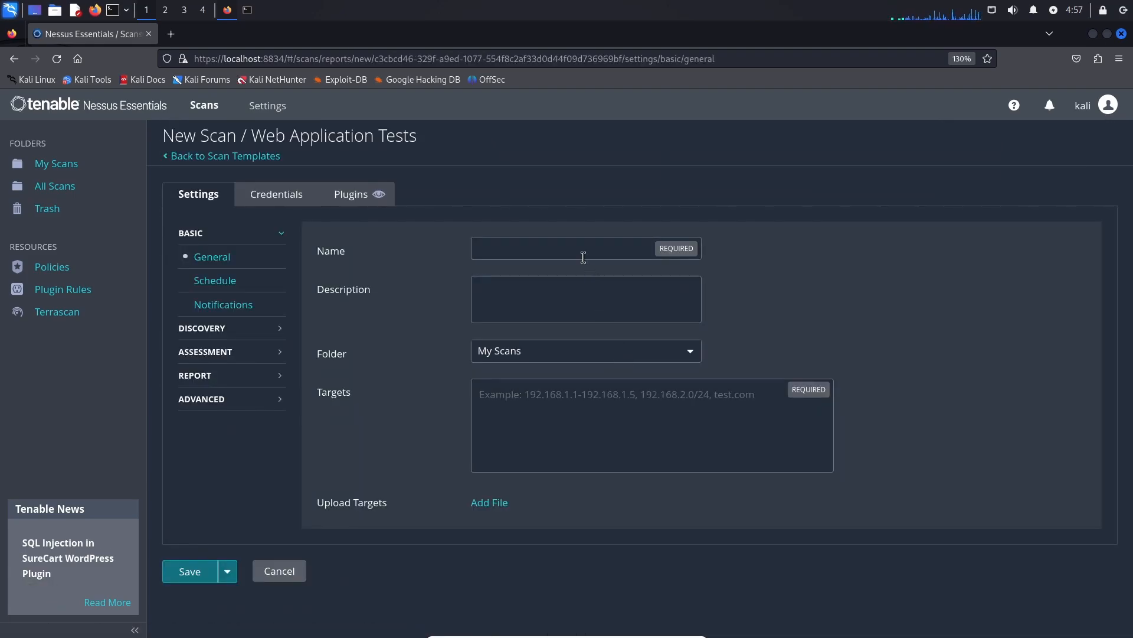
Name the scan 'Scan 2' and begin entering target 192.168.29.150.
{"action": "left_click", "coordinate": [582, 254]}
{"action": "type", "text": "Scan 2"}
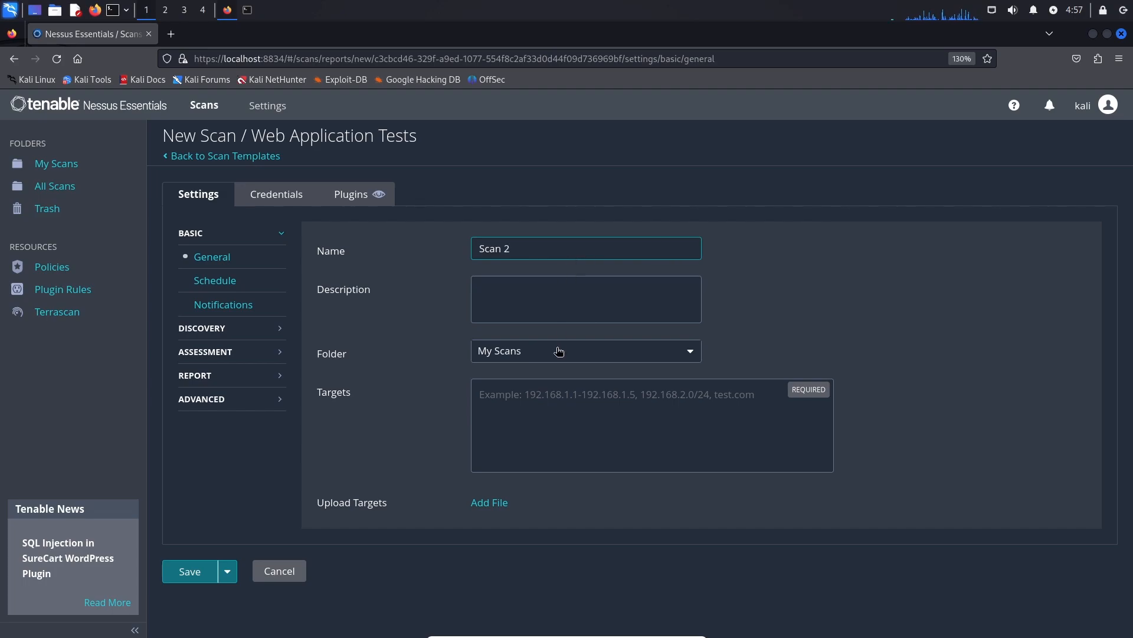
{"action": "left_click", "coordinate": [542, 416]}
{"action": "type", "text": "19"}
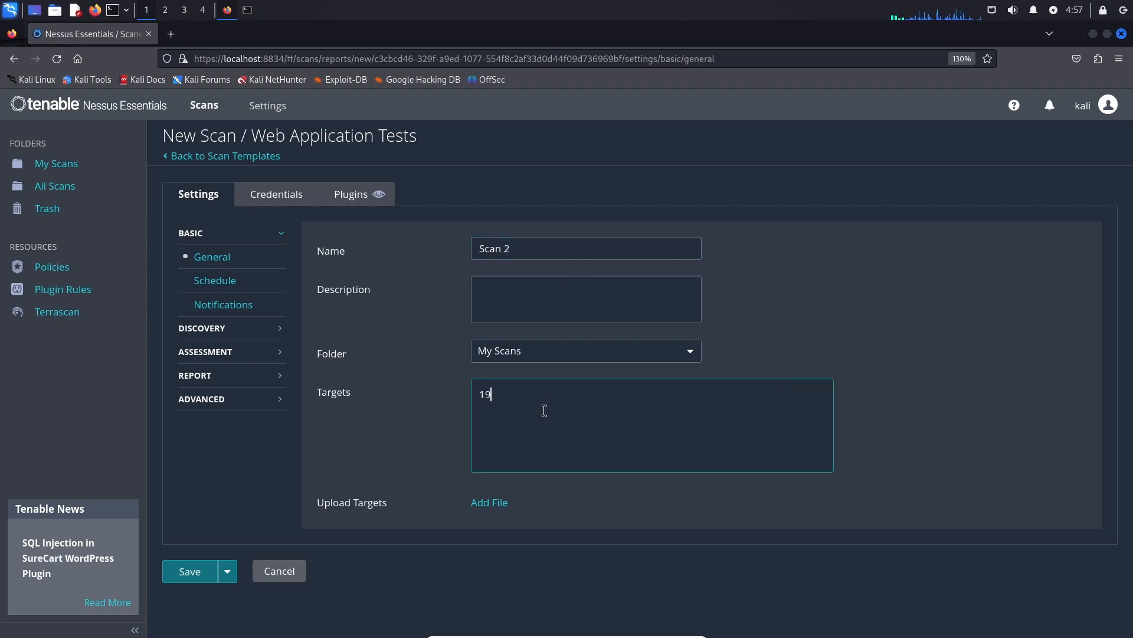
{"action": "type", "text": "2.168.29.150"}
After checking Discovery, set the Assessment scan type to 'Scan for known web vulnerabilities'.
{"action": "left_click", "coordinate": [240, 333]}
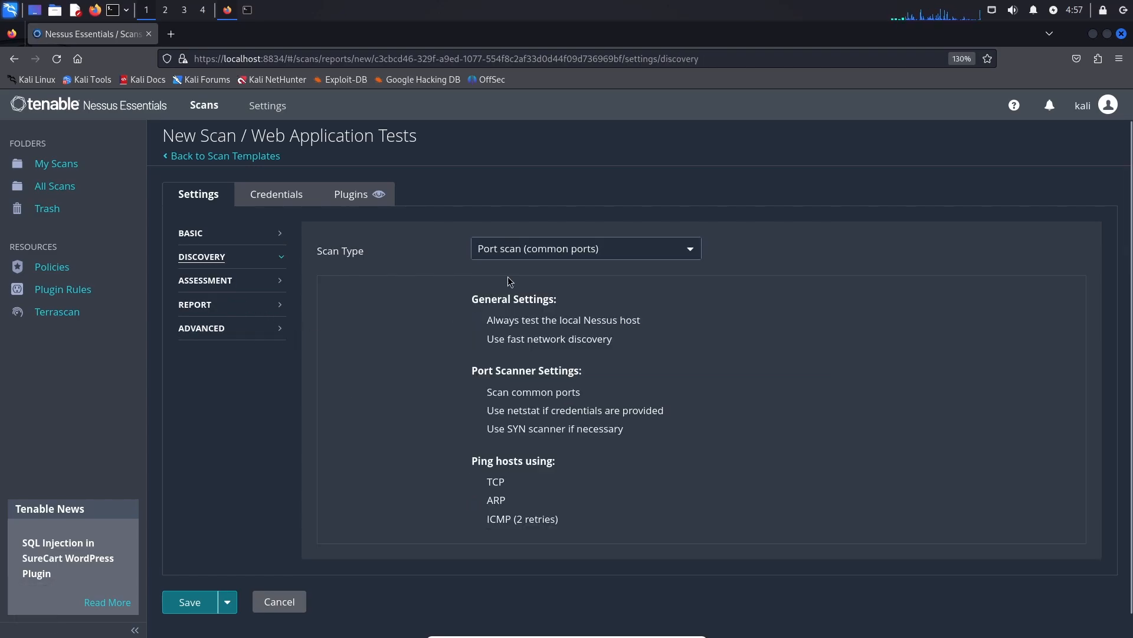
{"action": "left_click", "coordinate": [232, 282]}
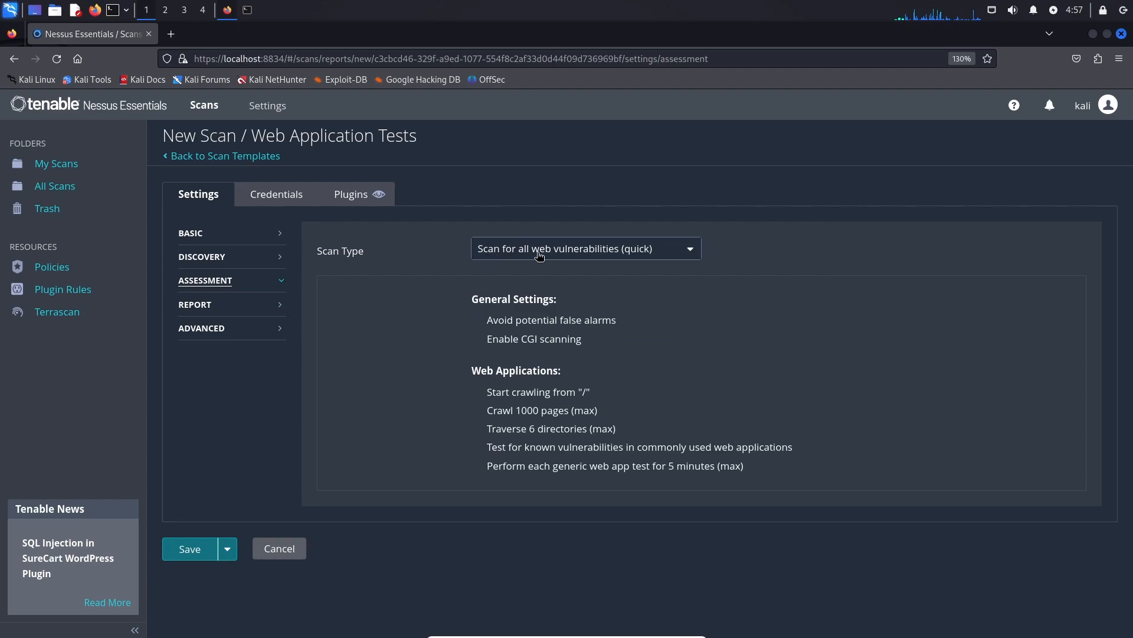
{"action": "left_click", "coordinate": [587, 254]}
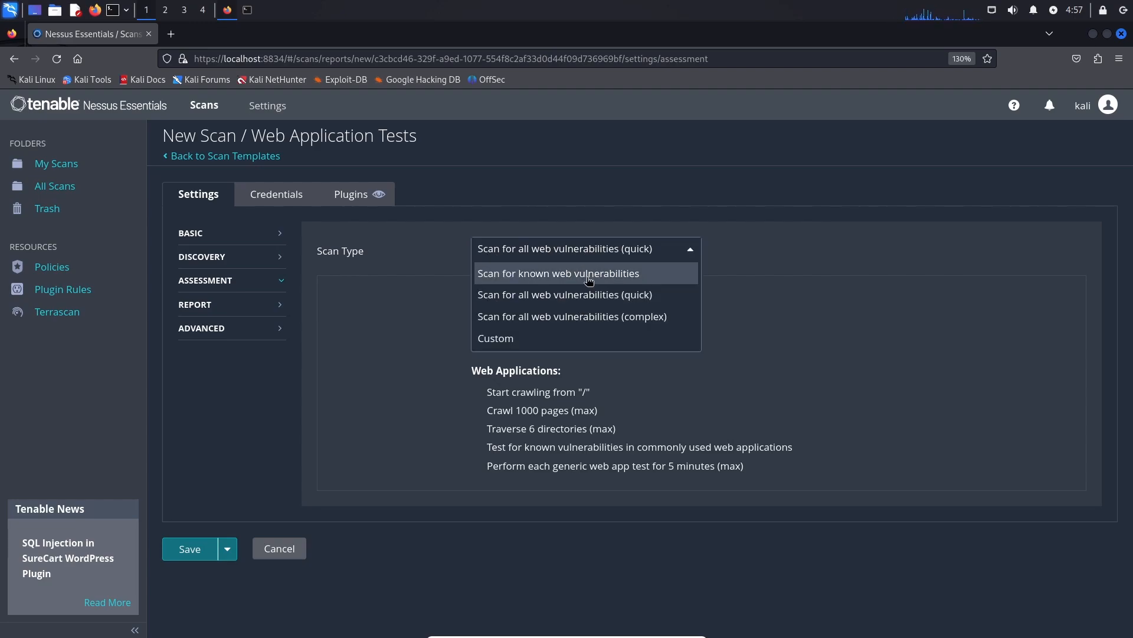
{"action": "left_click", "coordinate": [587, 275]}
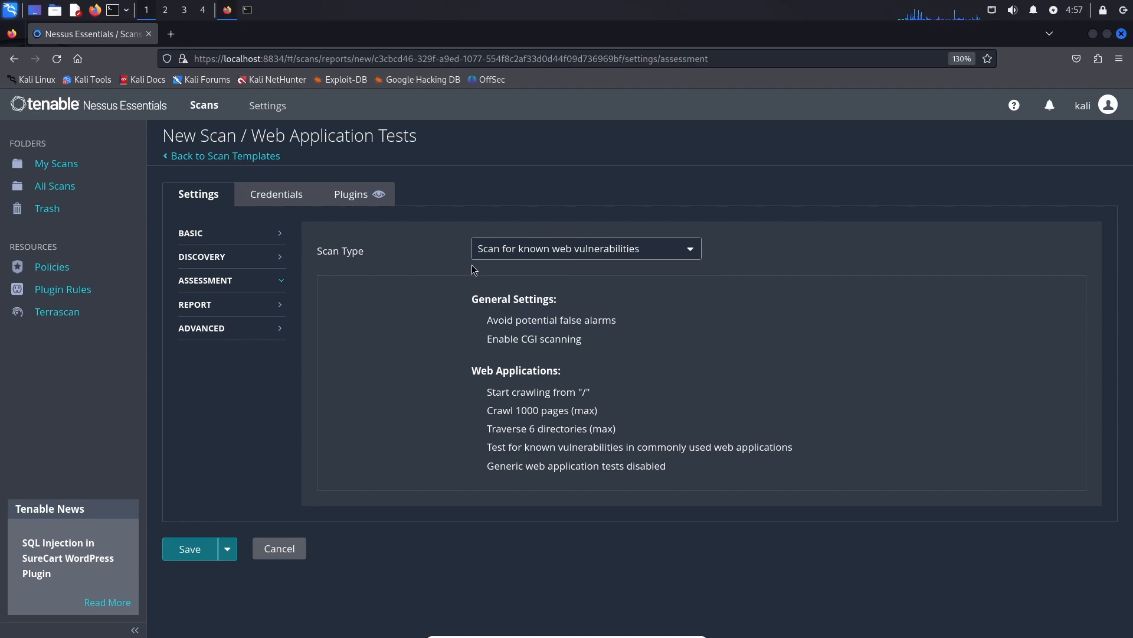
Change the scan type to 'Scan for all web vulnerabilities (quick)', then check Report and Advanced settings.
{"action": "left_click", "coordinate": [527, 255]}
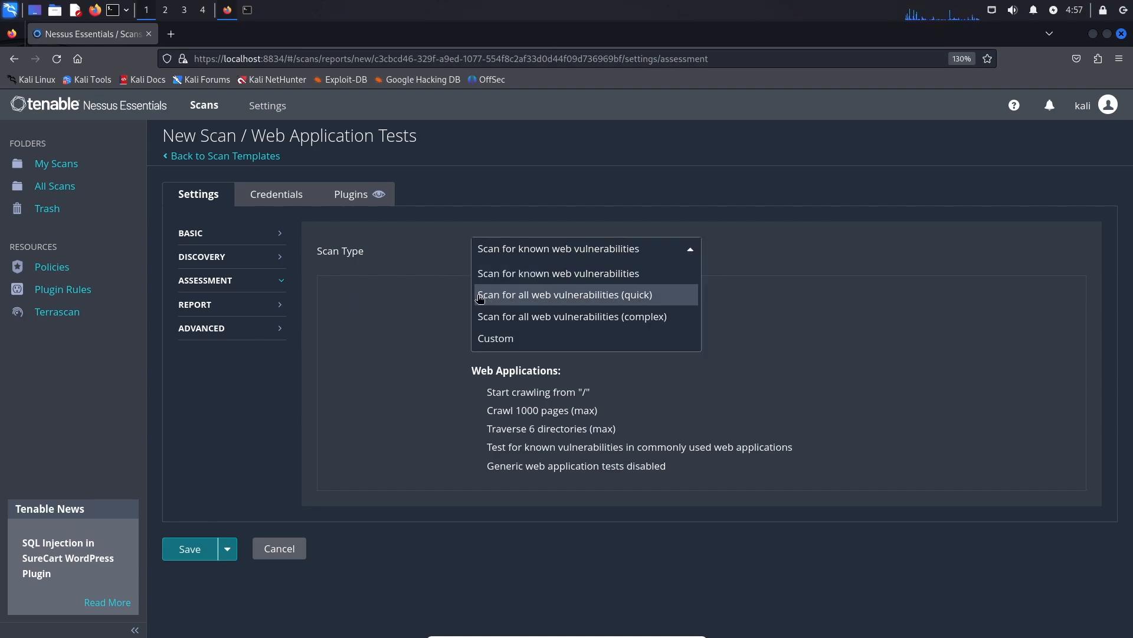
{"action": "left_click", "coordinate": [597, 296]}
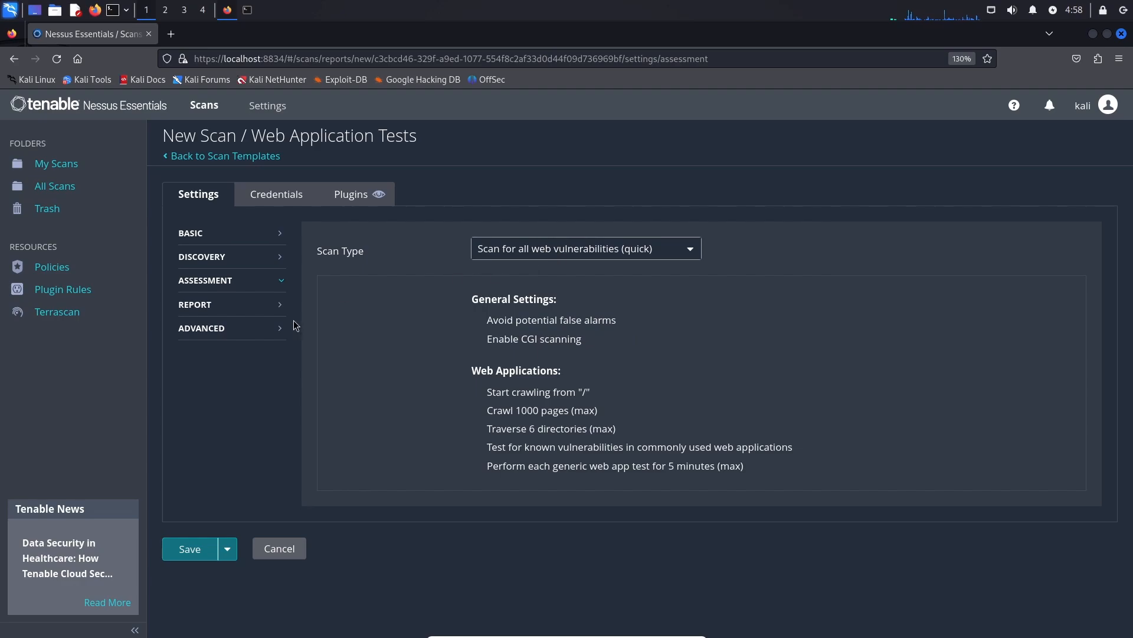
{"action": "left_click", "coordinate": [210, 304]}
{"action": "left_click", "coordinate": [218, 331]}
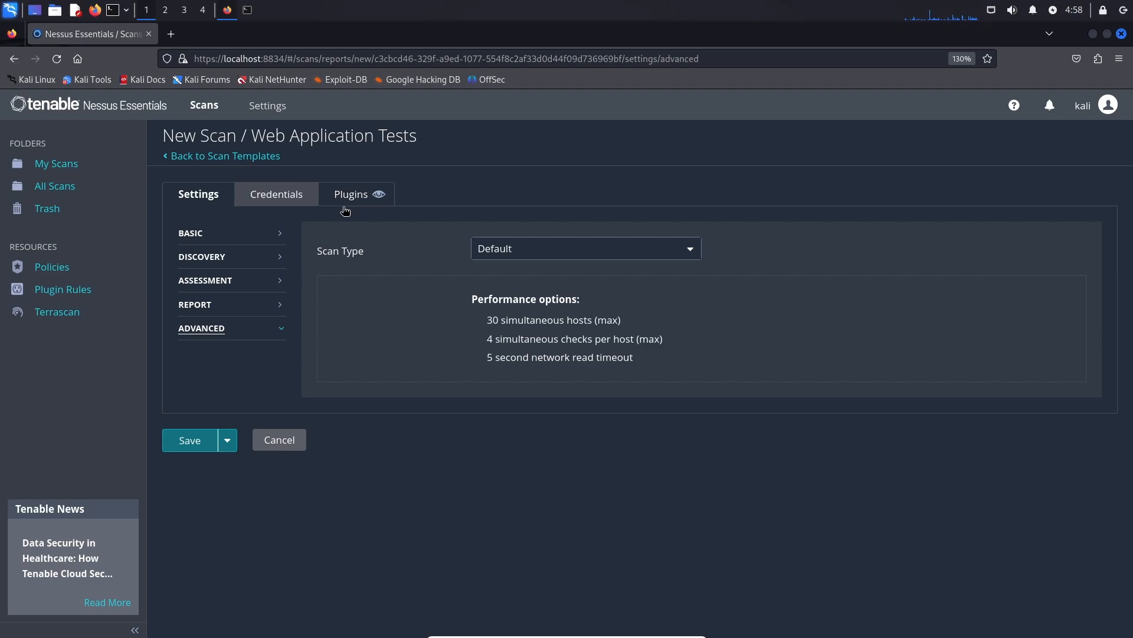
Save Scan 2 and launch it from its report page.
{"action": "left_click", "coordinate": [187, 444]}
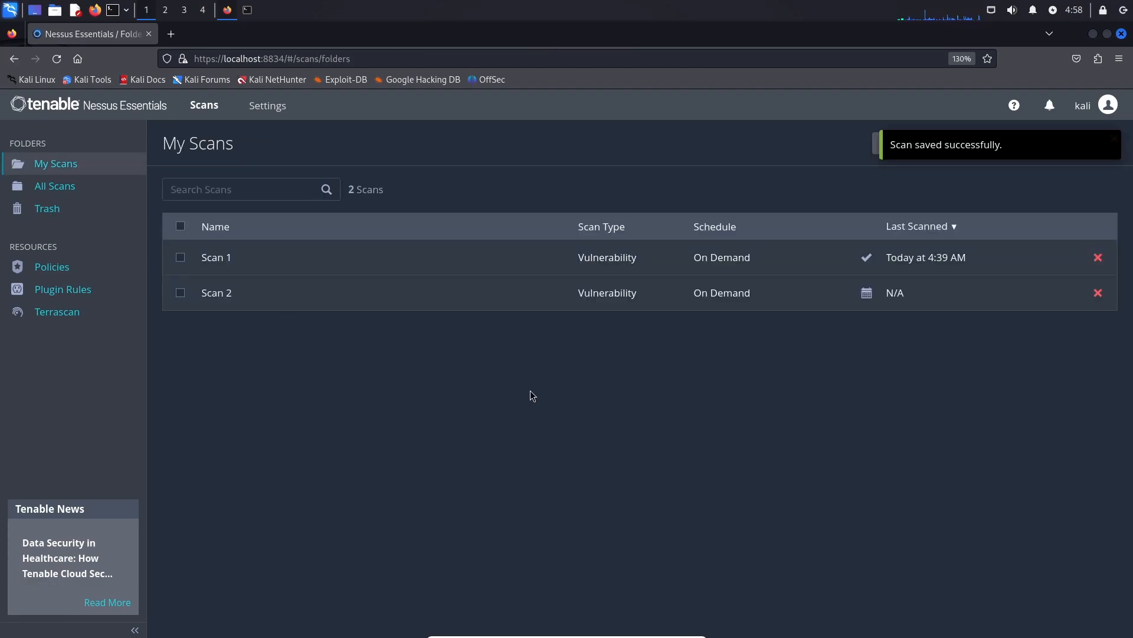
{"action": "left_click", "coordinate": [667, 301]}
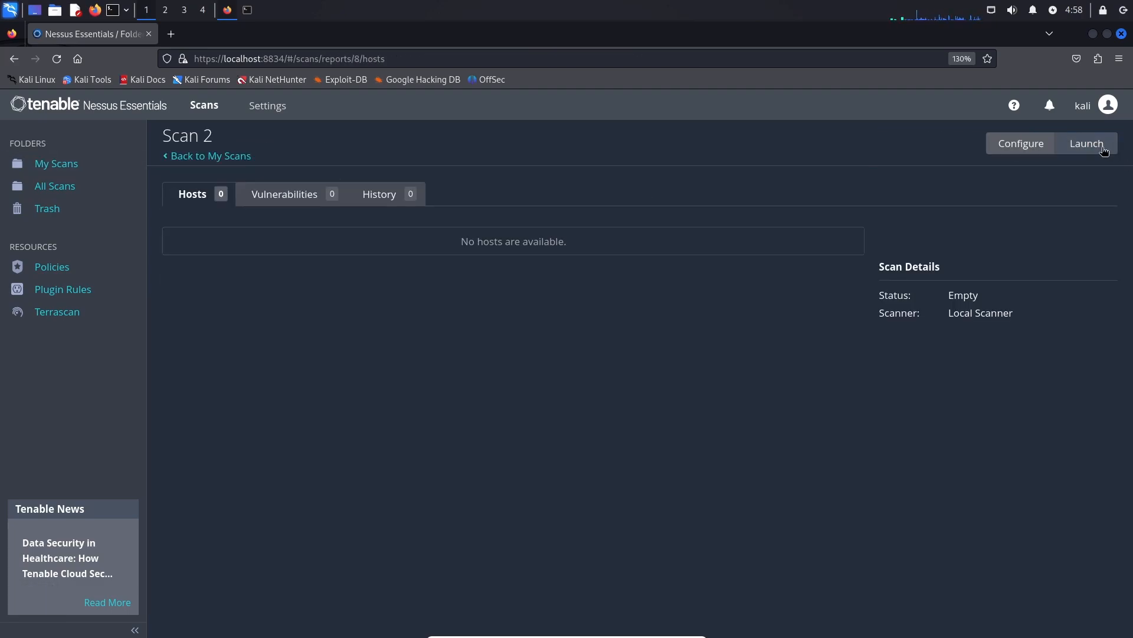
{"action": "left_click", "coordinate": [1099, 145]}
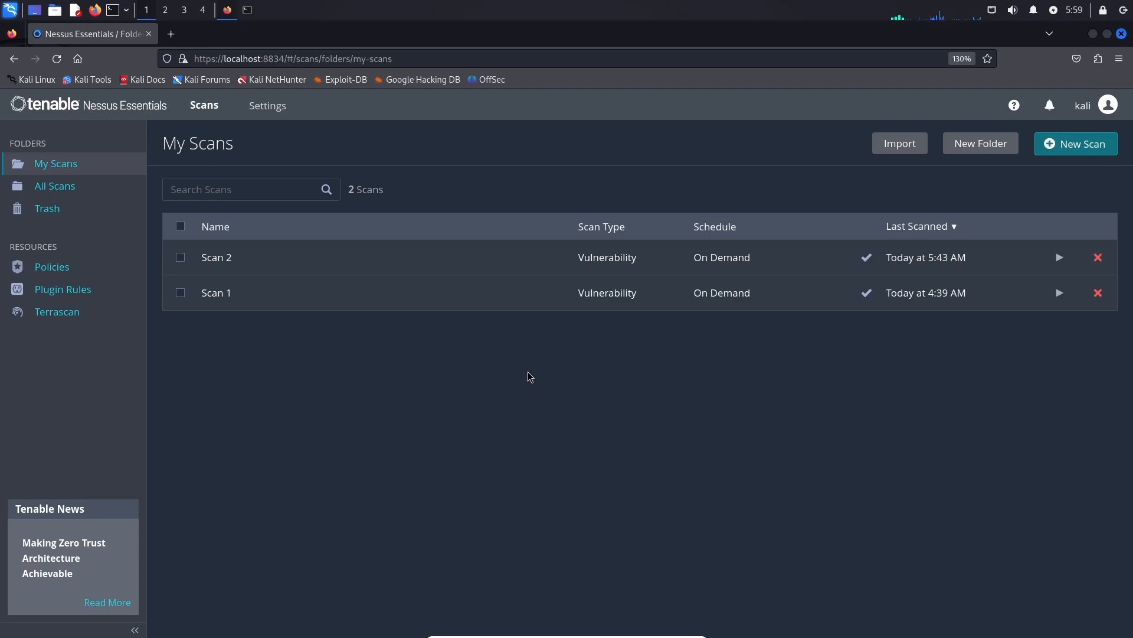
Open Scan 2's vulnerabilities and expand the four-finding Phpmyadmin (Multiple Issues) group.
{"action": "left_click", "coordinate": [273, 258]}
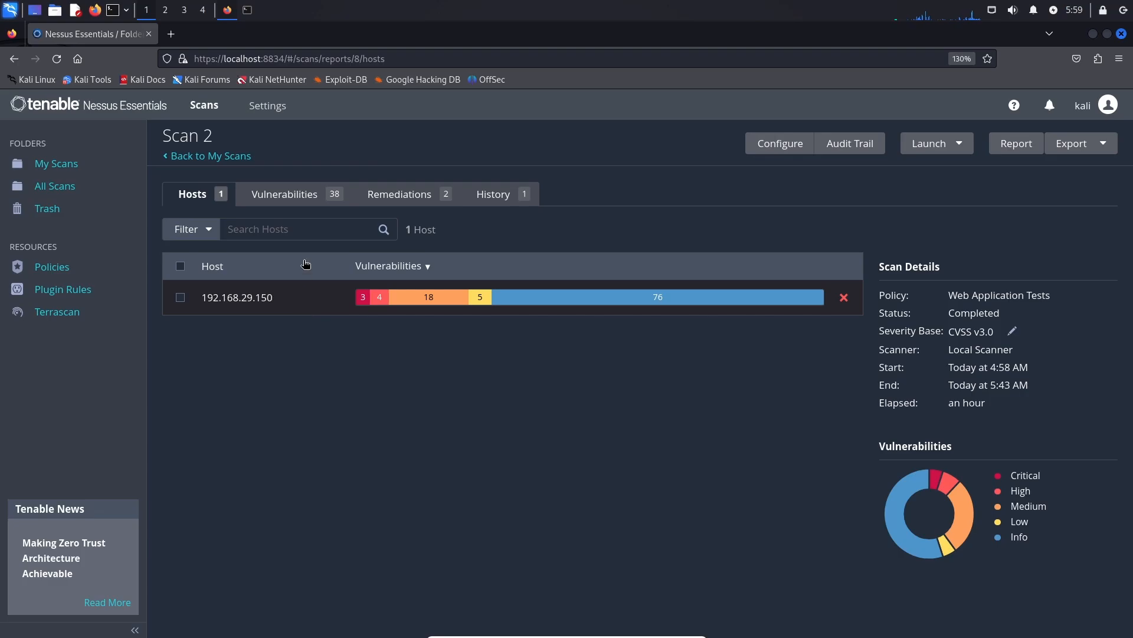
{"action": "left_click", "coordinate": [298, 201]}
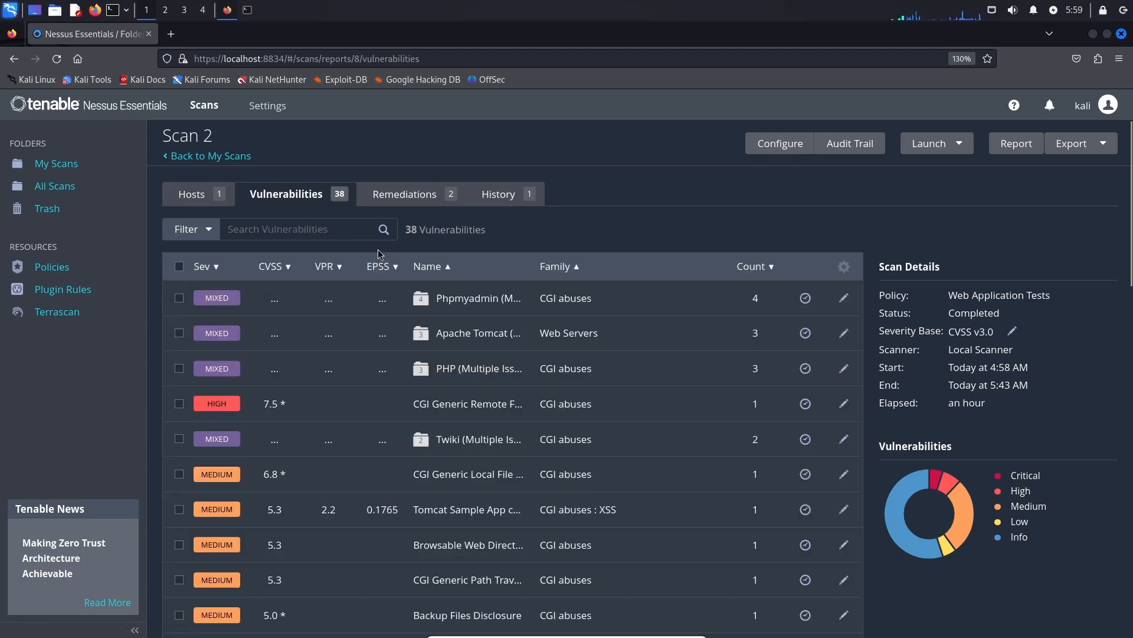
{"action": "scroll", "coordinate": [380, 224], "scroll_direction": "down", "scroll_amount": 2}
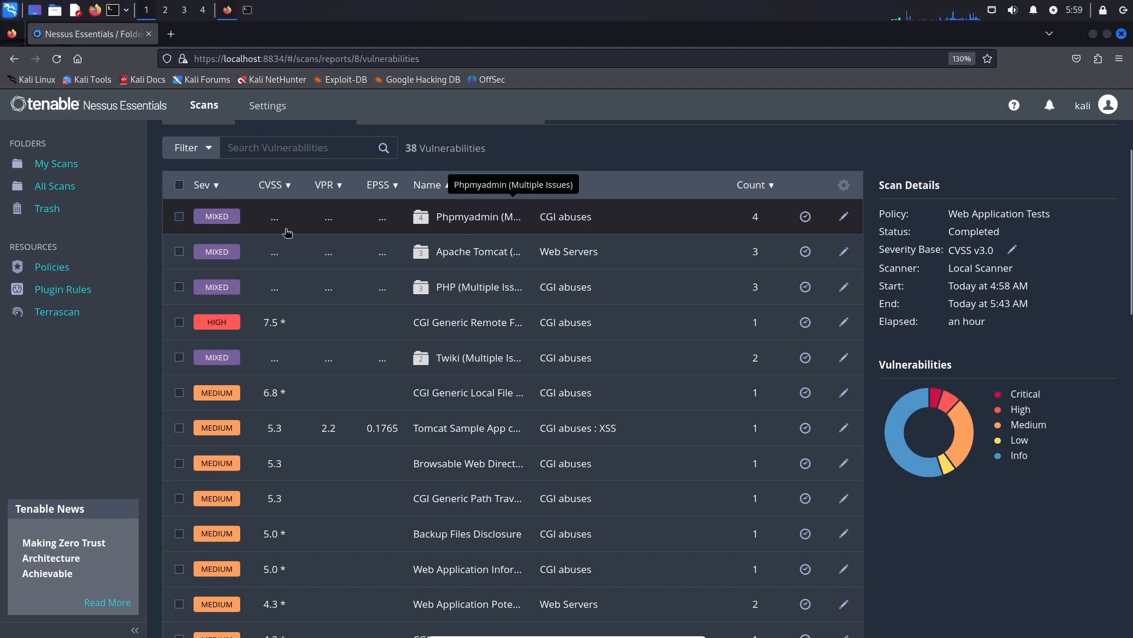
{"action": "left_click", "coordinate": [228, 220]}
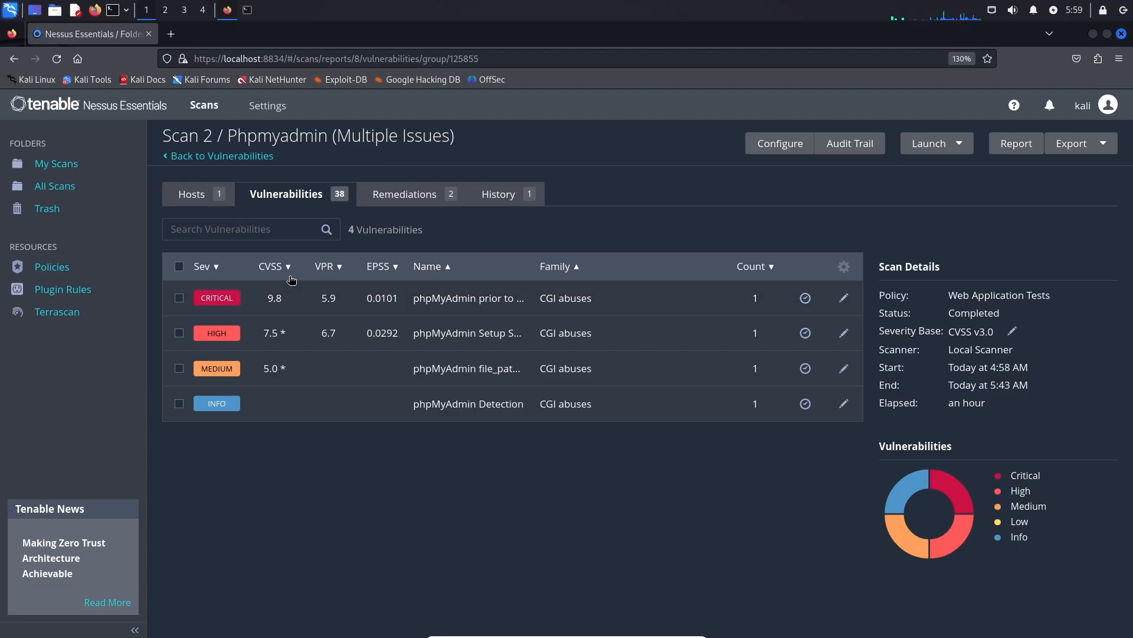
Read the critical phpMyAdmin SQLi finding, noting installed version 3.1.1, fixed 4.8.6 and publish date.
{"action": "left_click", "coordinate": [328, 310]}
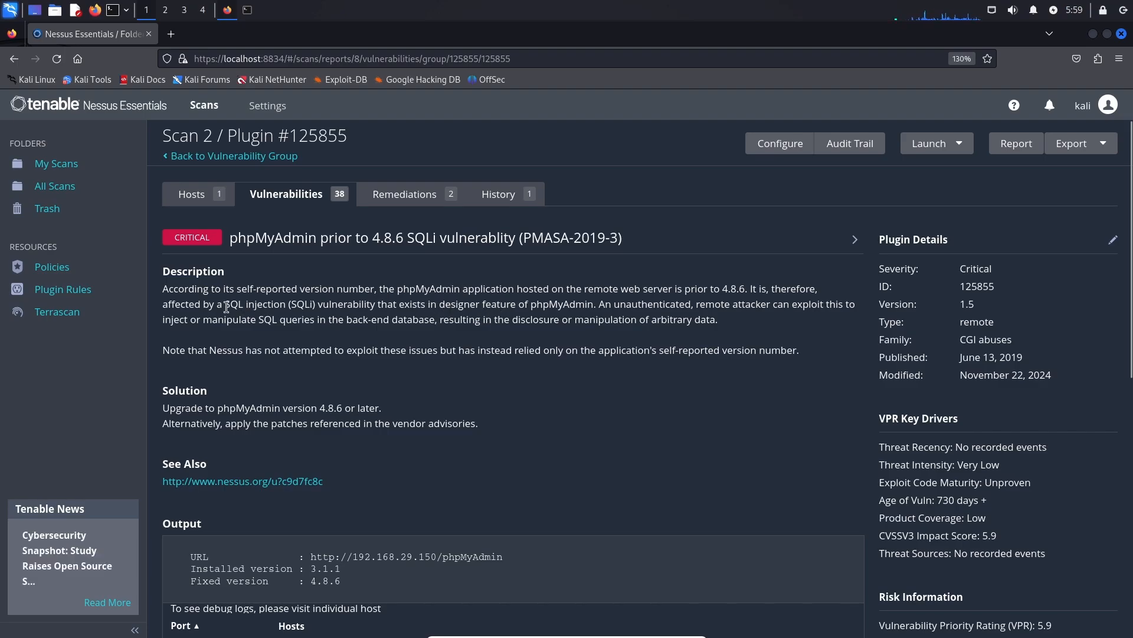
{"action": "left_click_drag", "start_coordinate": [359, 304], "coordinate": [383, 306]}
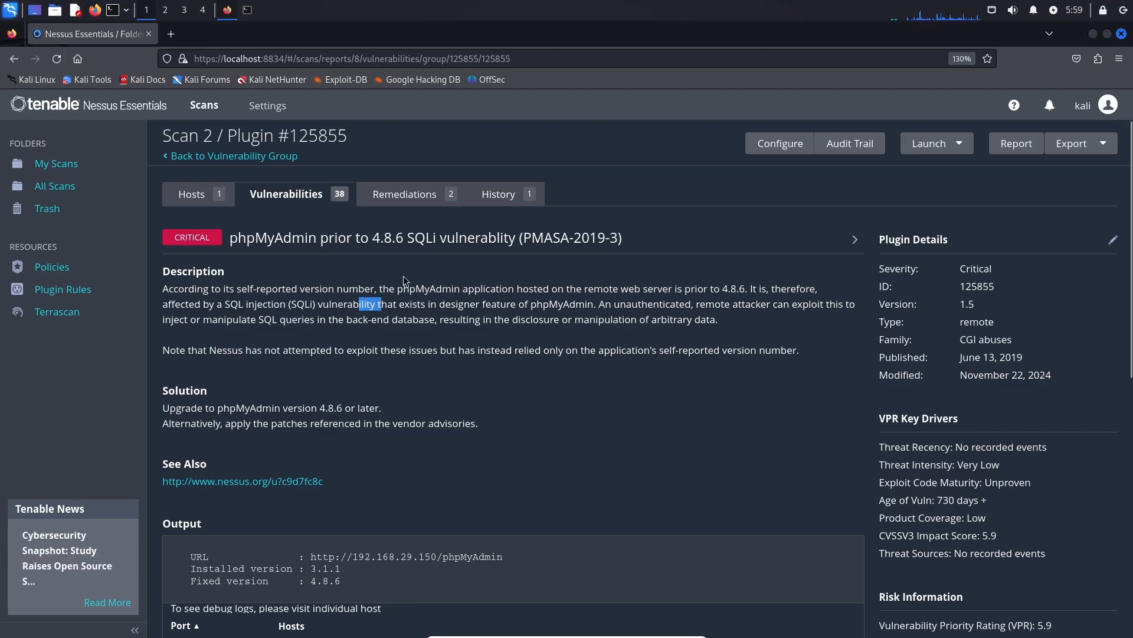
{"action": "scroll", "coordinate": [405, 280], "scroll_direction": "down", "scroll_amount": 5}
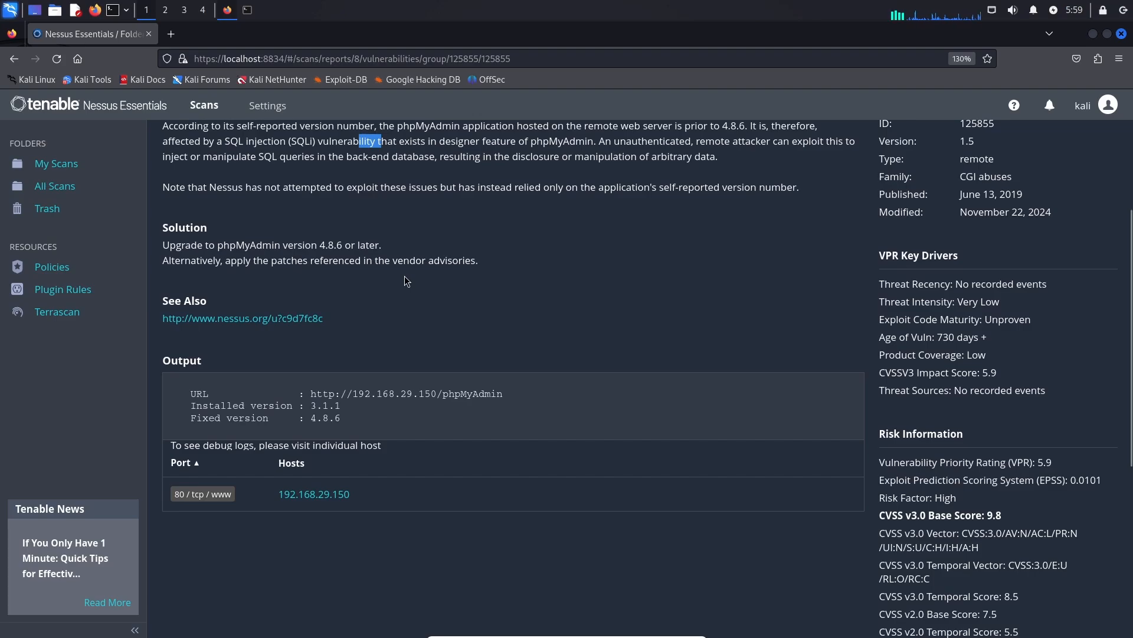
{"action": "left_click_drag", "start_coordinate": [311, 406], "coordinate": [339, 403]}
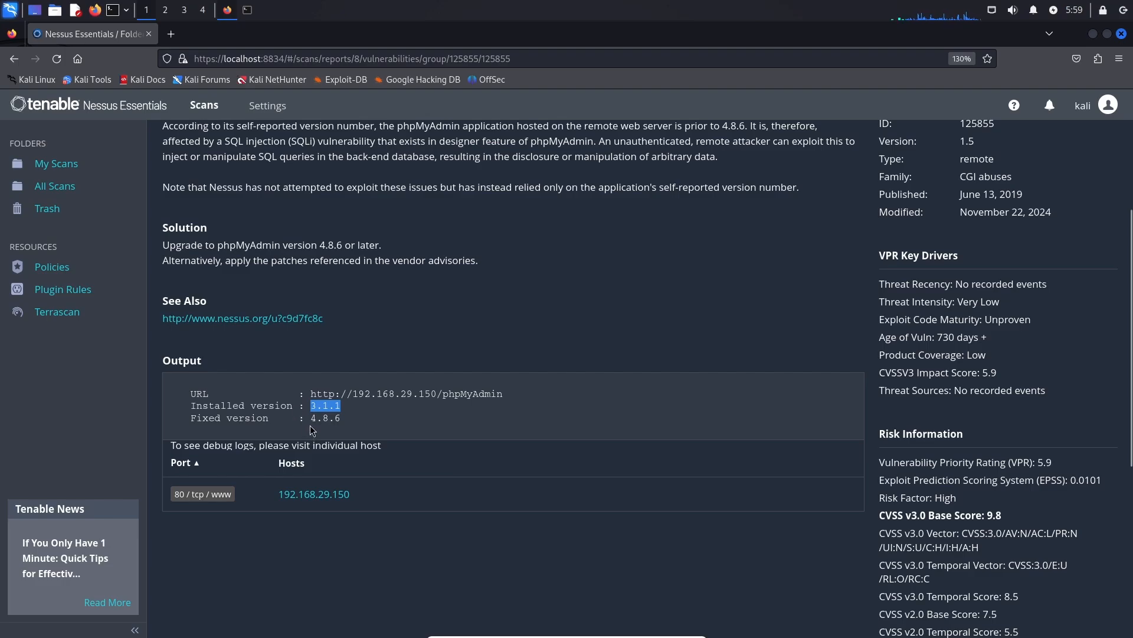
{"action": "left_click_drag", "start_coordinate": [310, 418], "coordinate": [347, 425]}
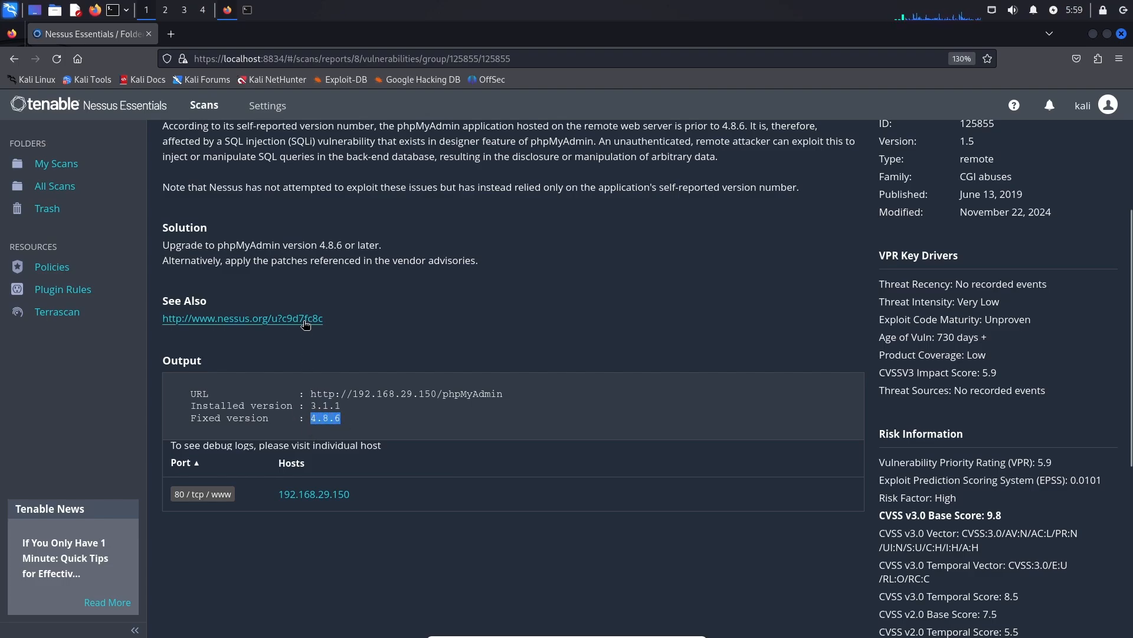
{"action": "scroll", "coordinate": [304, 327], "scroll_direction": "up", "scroll_amount": 3}
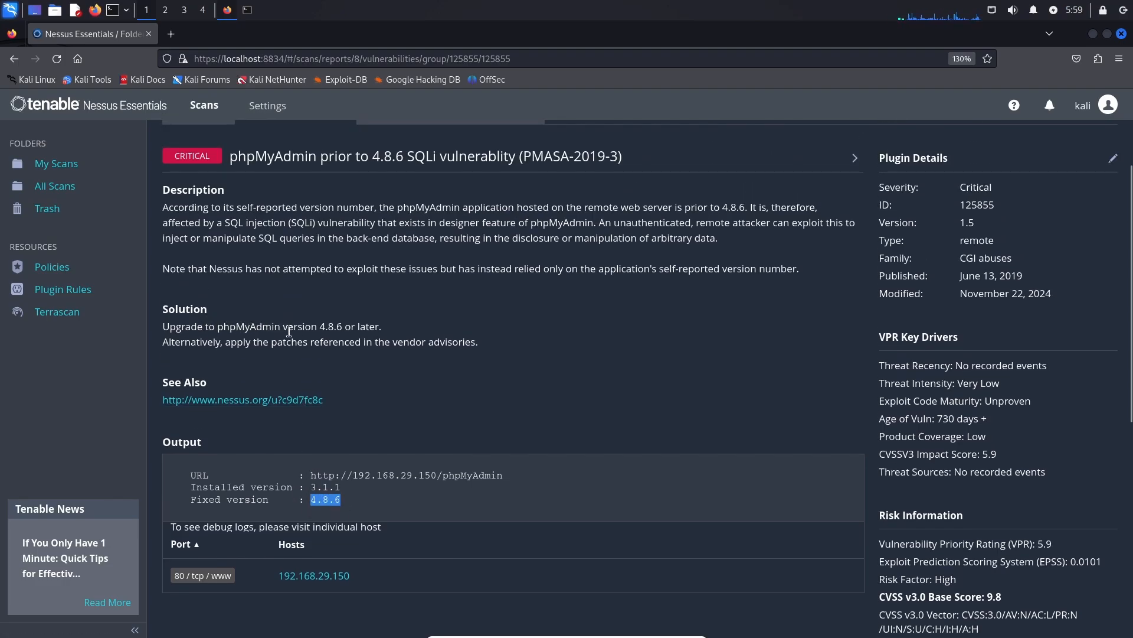
{"action": "left_click", "coordinate": [382, 331]}
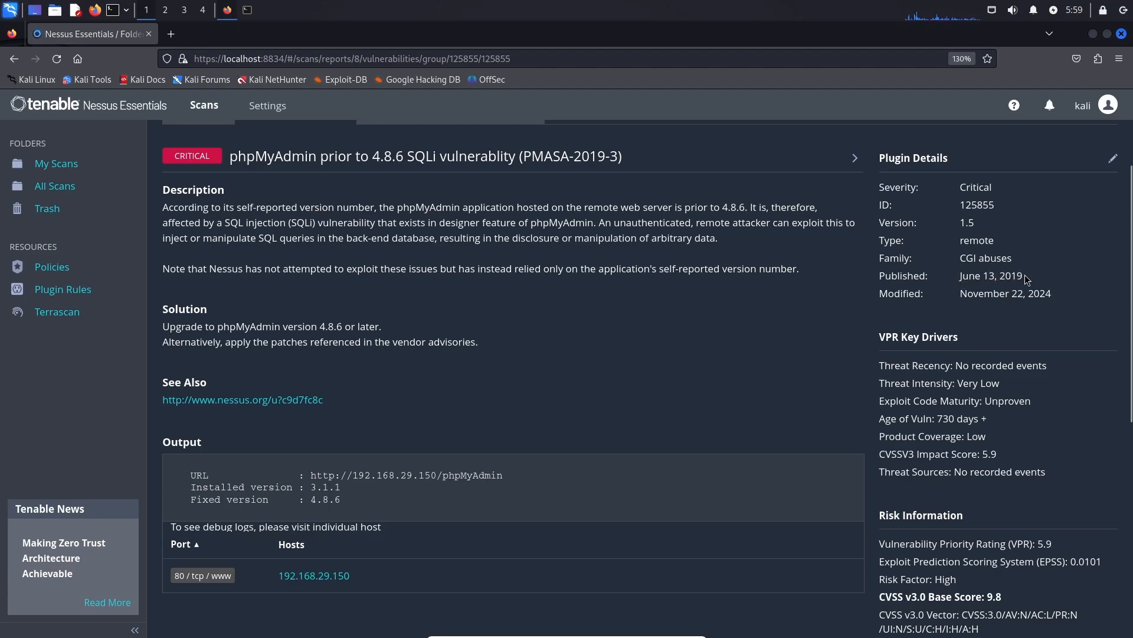
{"action": "left_click_drag", "start_coordinate": [1025, 275], "coordinate": [970, 275]}
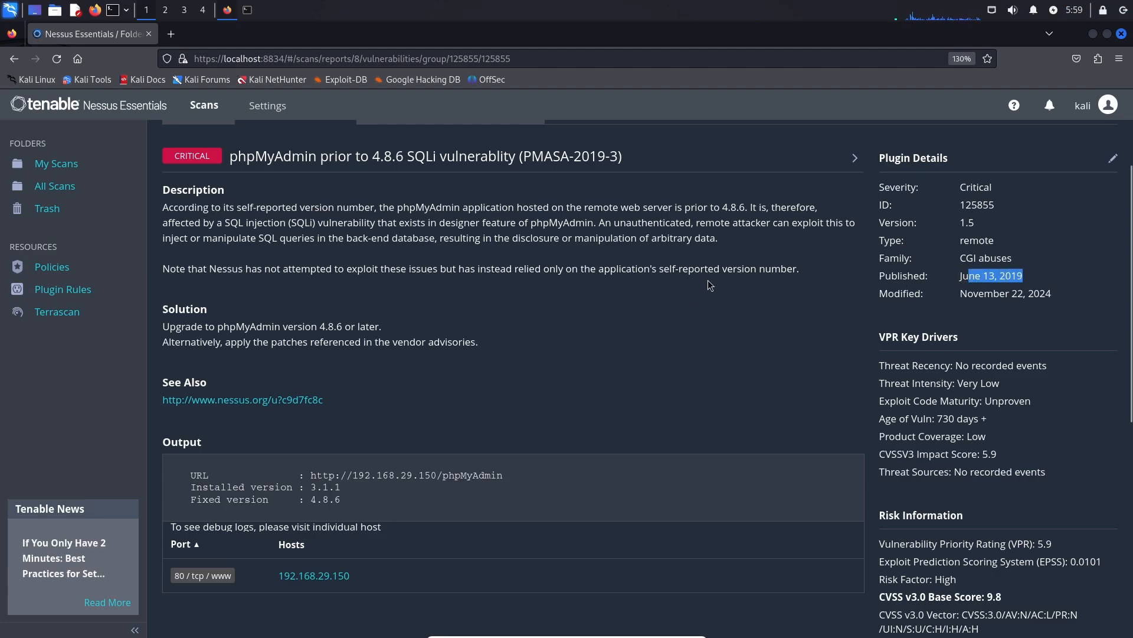
{"action": "scroll", "coordinate": [413, 248], "scroll_direction": "up", "scroll_amount": 2}
Look over Scan 2's Apache Tomcat SEoL finding in the Apache Tomcat group, then return.
{"action": "left_click", "coordinate": [279, 201]}
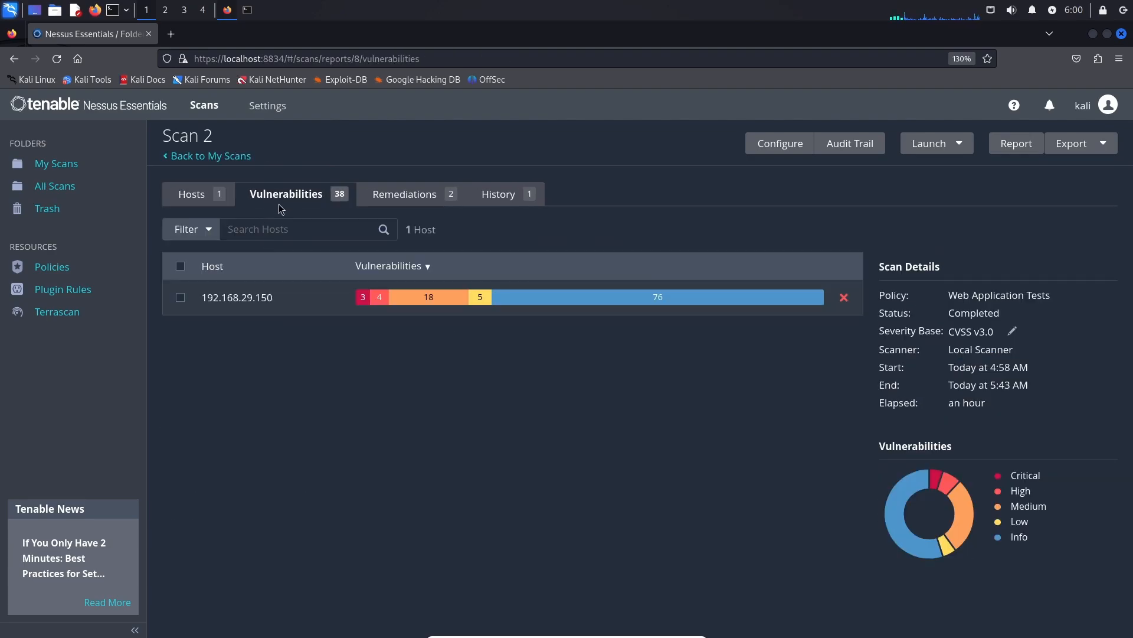
{"action": "scroll", "coordinate": [271, 255], "scroll_direction": "down", "scroll_amount": 2}
{"action": "left_click", "coordinate": [224, 255]}
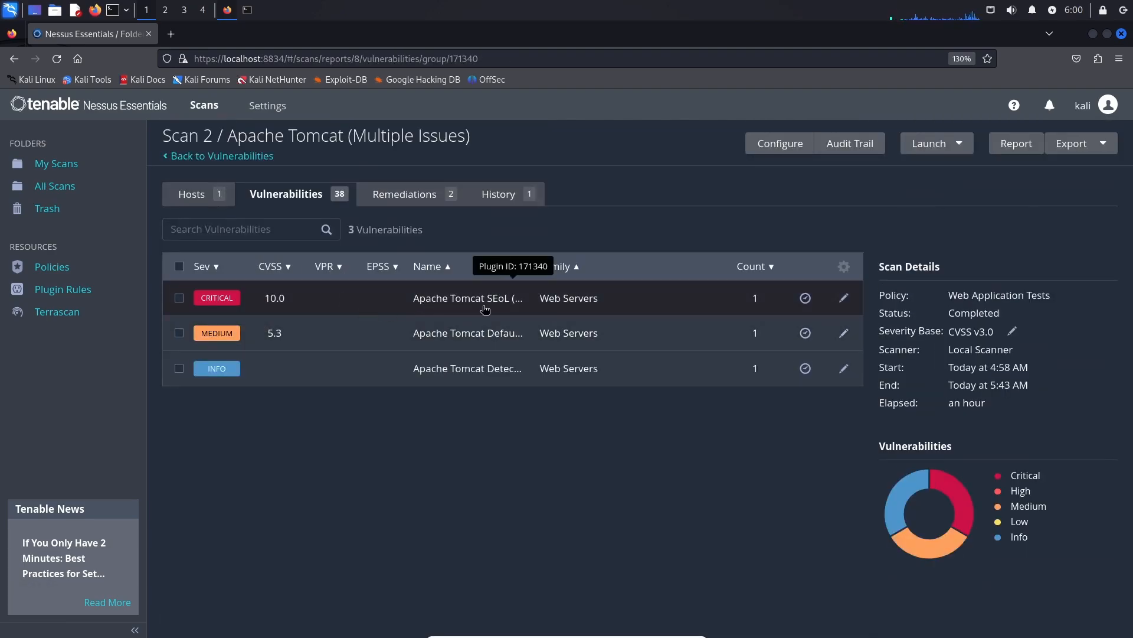
{"action": "left_click", "coordinate": [409, 303]}
{"action": "scroll", "coordinate": [395, 311], "scroll_direction": "down", "scroll_amount": 2}
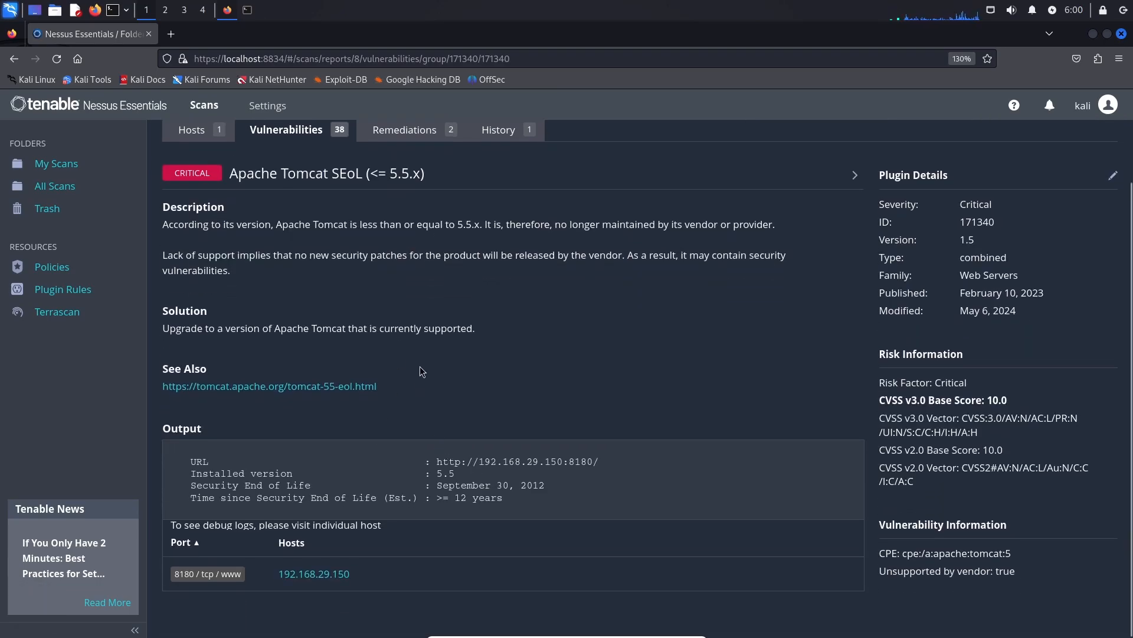
{"action": "scroll", "coordinate": [388, 277], "scroll_direction": "up", "scroll_amount": 2}
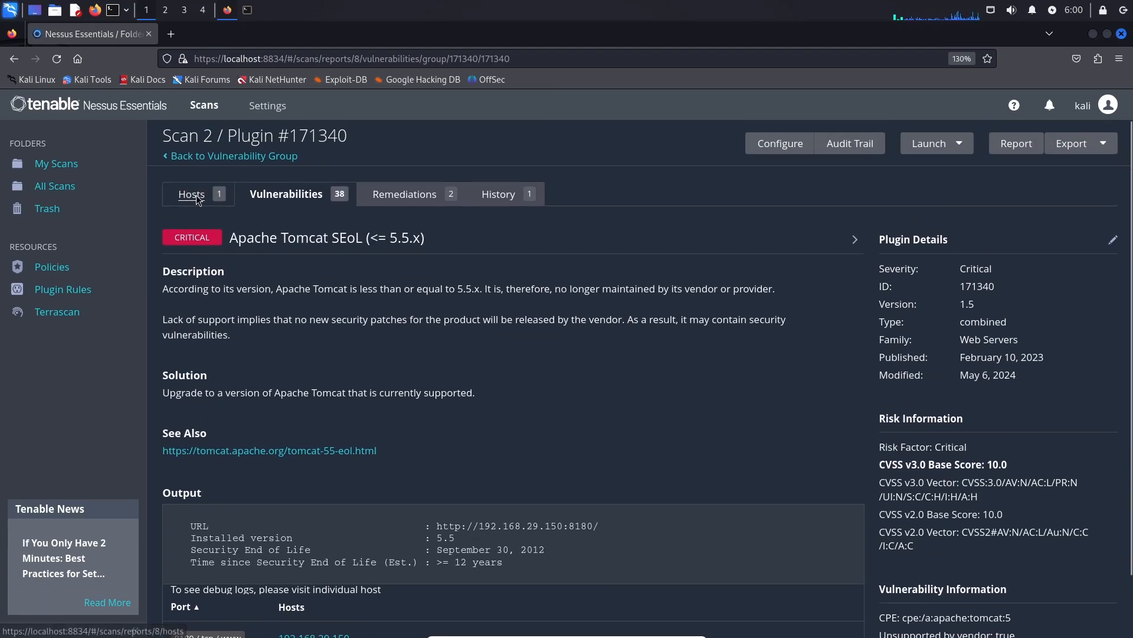
{"action": "left_click", "coordinate": [262, 194]}
{"action": "scroll", "coordinate": [302, 334], "scroll_direction": "down", "scroll_amount": 3}
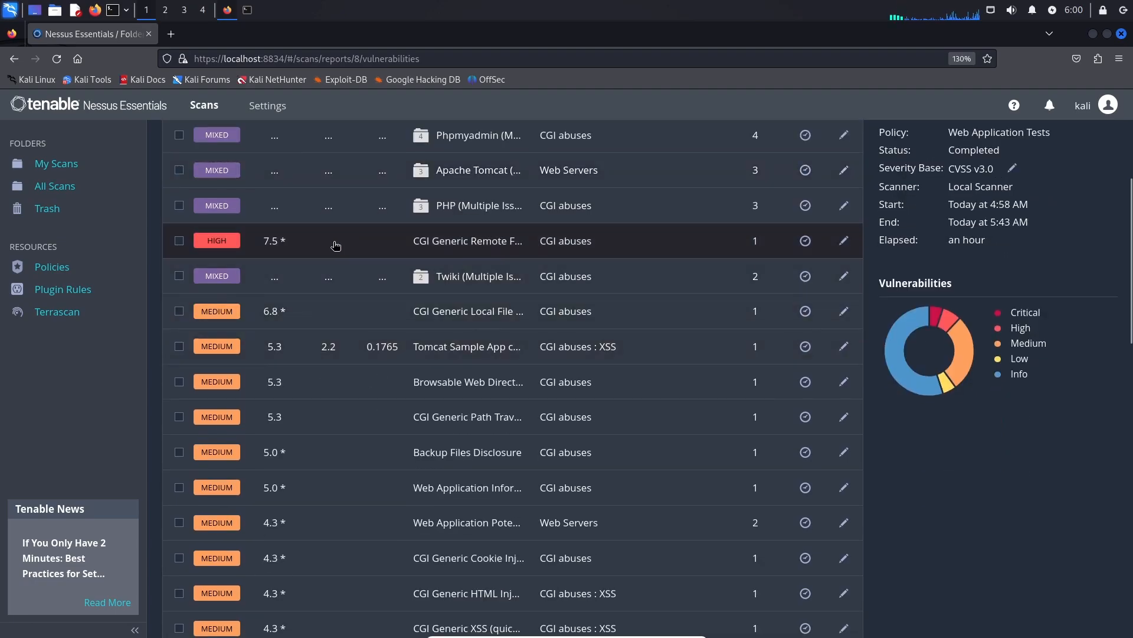
Read the CGI Generic Remote File Inclusion details (plugin 39469, CVSS 7.5), then return to Hosts.
{"action": "left_click", "coordinate": [316, 253]}
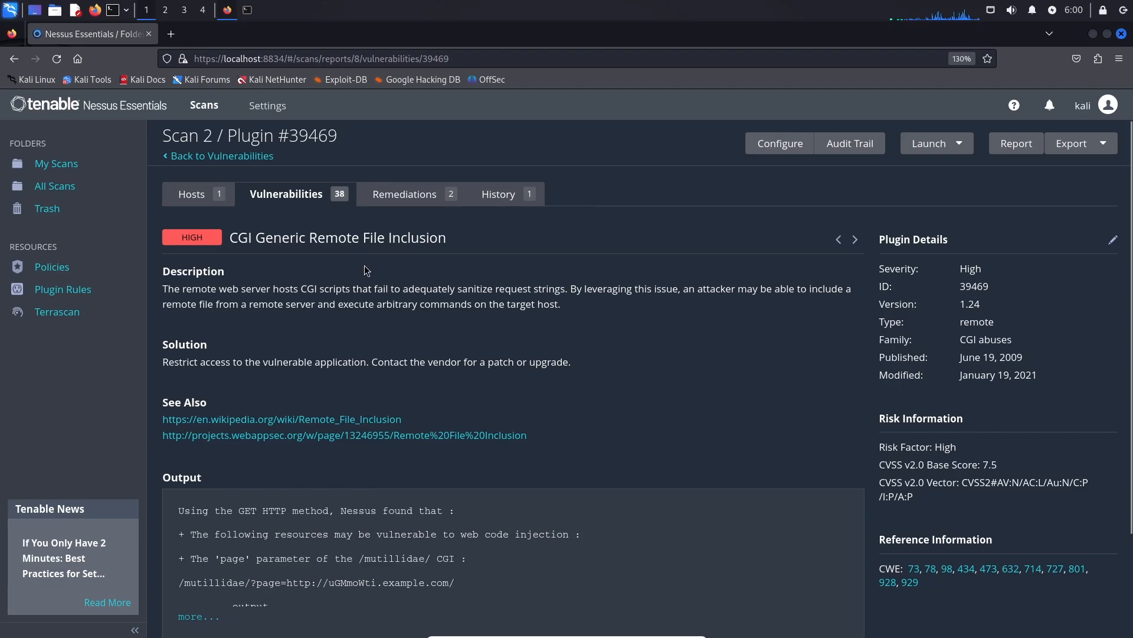
{"action": "scroll", "coordinate": [366, 264], "scroll_direction": "down", "scroll_amount": 2}
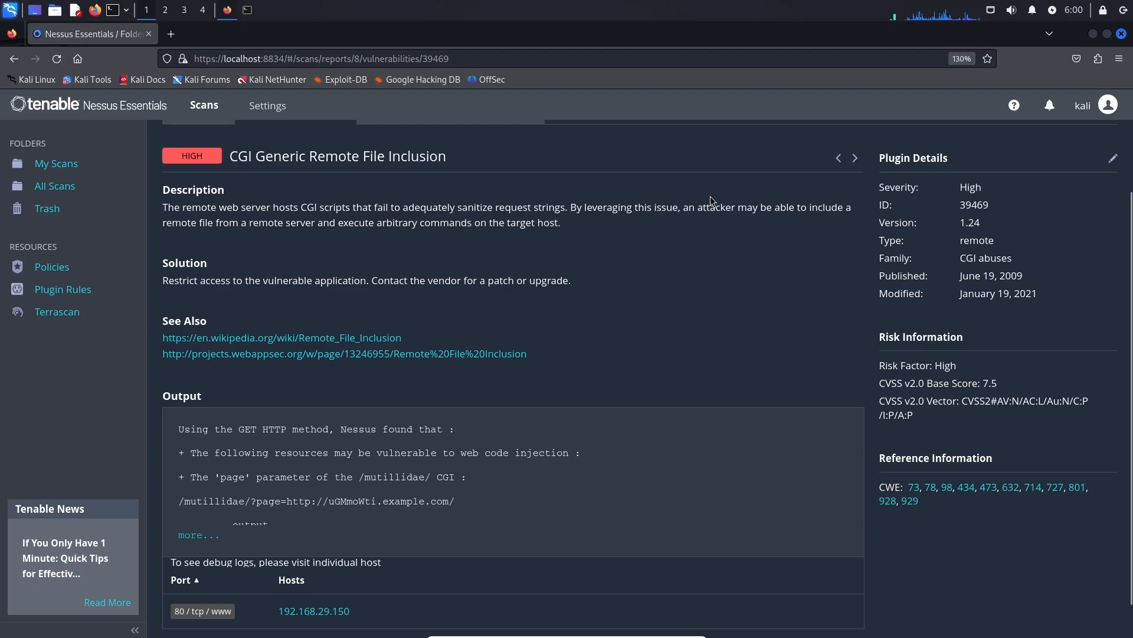
{"action": "left_click_drag", "start_coordinate": [248, 224], "coordinate": [401, 222]}
{"action": "left_click", "coordinate": [412, 221]}
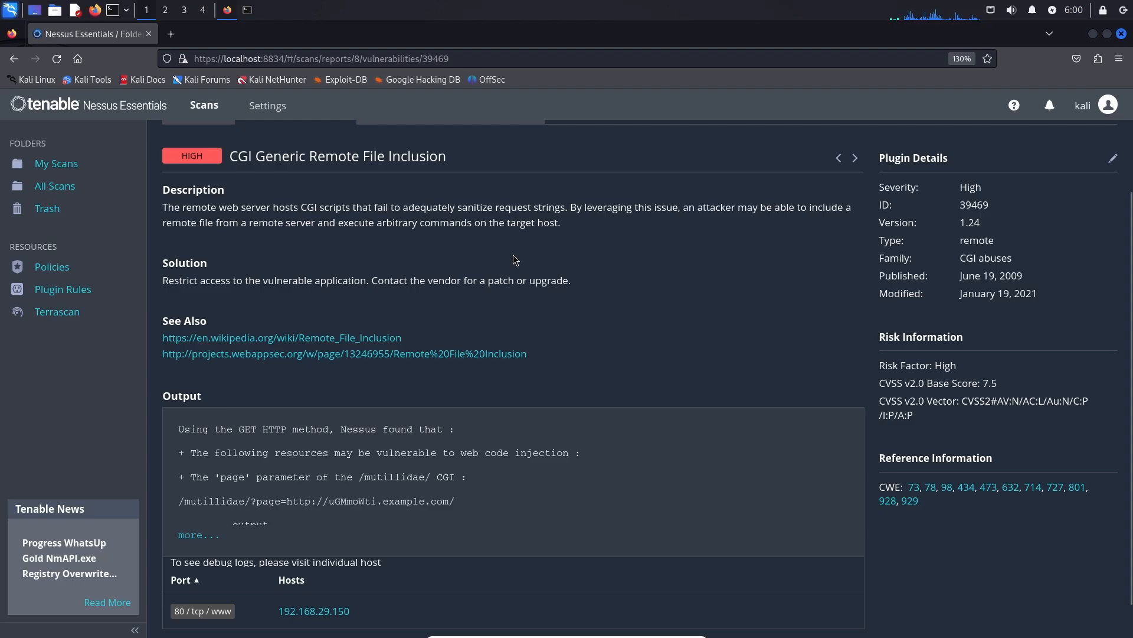
{"action": "scroll", "coordinate": [515, 260], "scroll_direction": "down", "scroll_amount": 1}
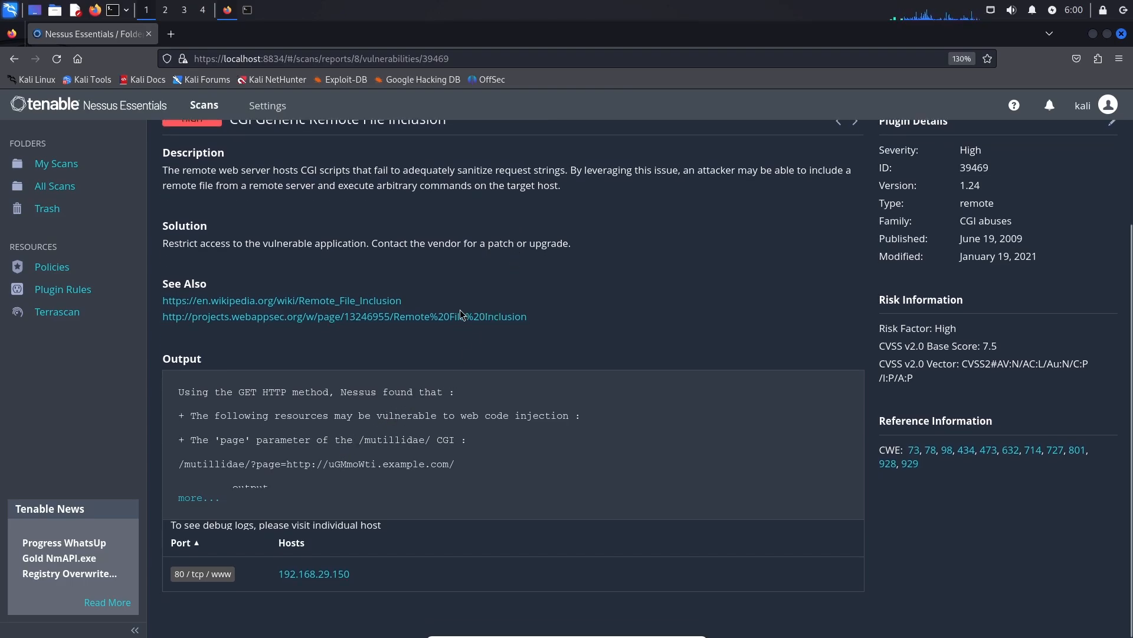
{"action": "scroll", "coordinate": [520, 300], "scroll_direction": "up", "scroll_amount": 3}
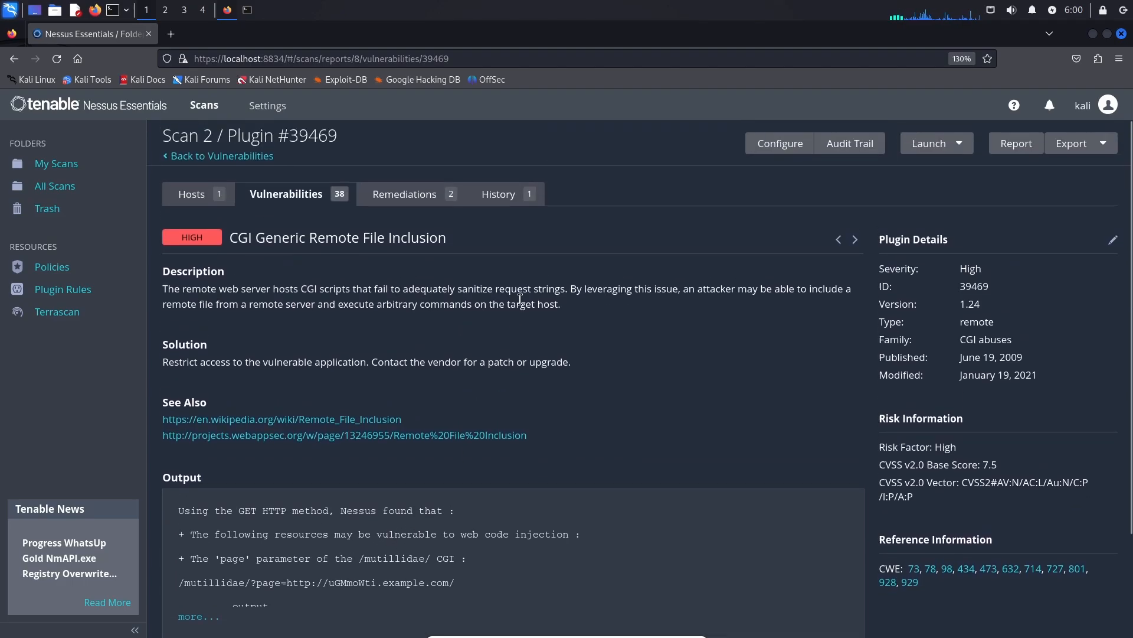
{"action": "left_click", "coordinate": [191, 194]}
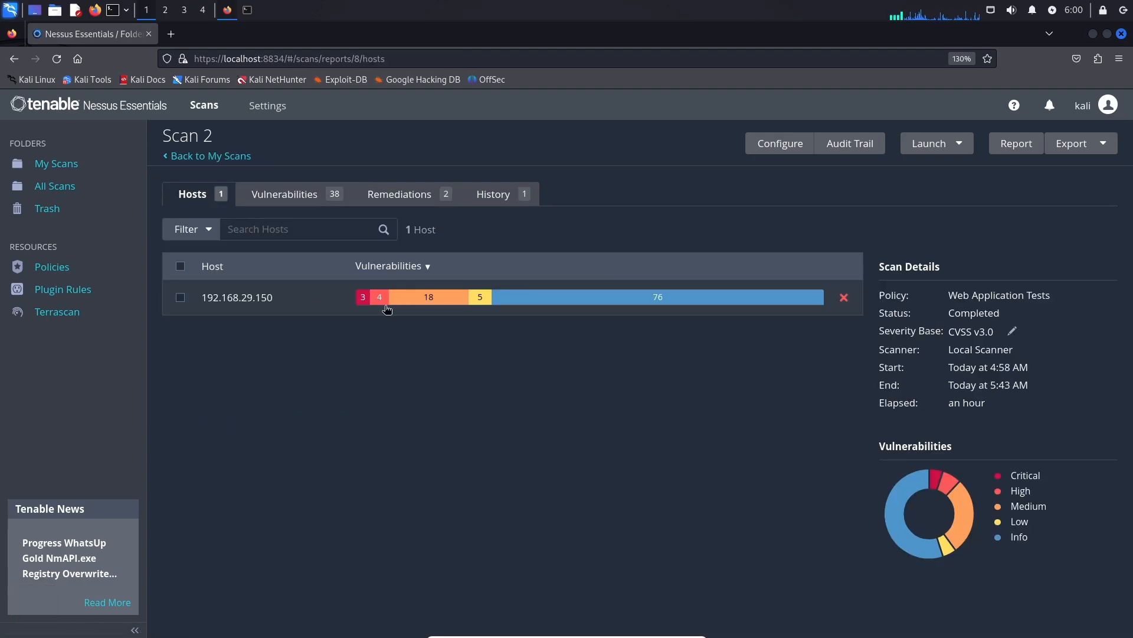
Scroll through Scan 2's 38 vulnerabilities, from mixed-severity groups down to info-level entries.
{"action": "left_click", "coordinate": [283, 200]}
{"action": "scroll", "coordinate": [345, 277], "scroll_direction": "down", "scroll_amount": 5}
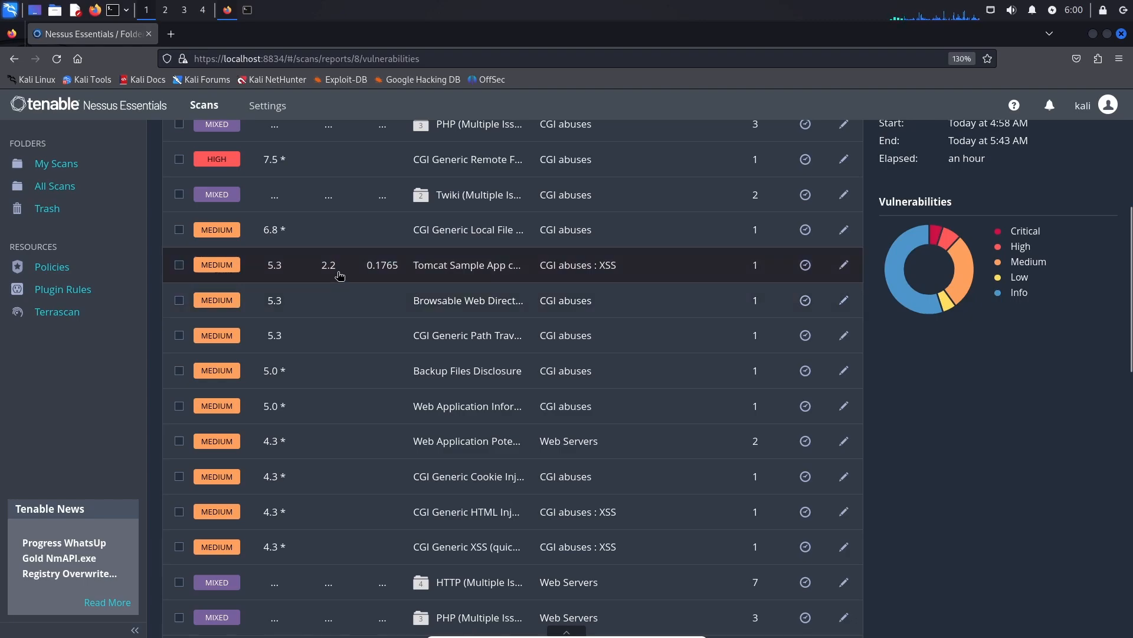
{"action": "scroll", "coordinate": [322, 336], "scroll_direction": "down", "scroll_amount": 3}
{"action": "scroll", "coordinate": [292, 437], "scroll_direction": "down", "scroll_amount": 3}
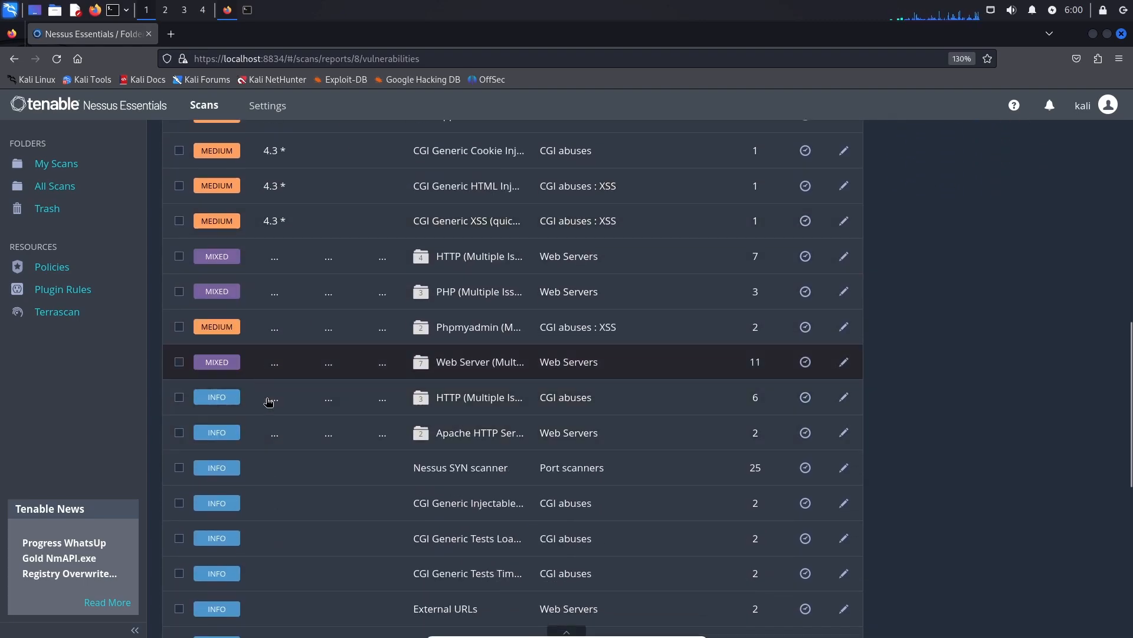
{"action": "scroll", "coordinate": [277, 408], "scroll_direction": "down", "scroll_amount": 8}
{"action": "scroll", "coordinate": [281, 393], "scroll_direction": "up", "scroll_amount": 8}
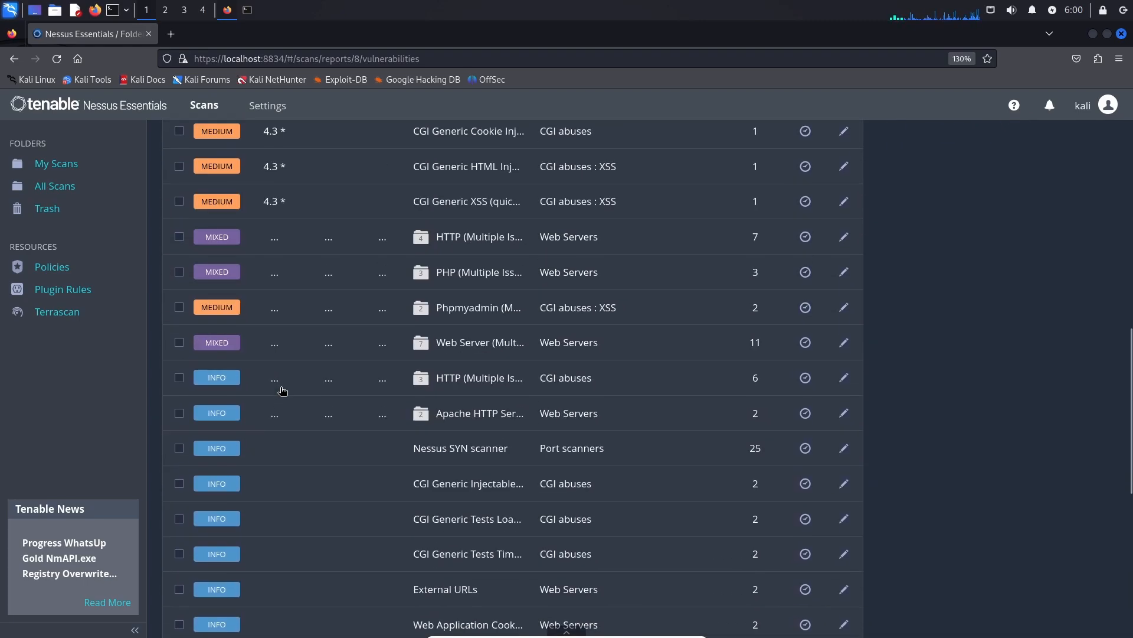
{"action": "scroll", "coordinate": [285, 310], "scroll_direction": "up", "scroll_amount": 9}
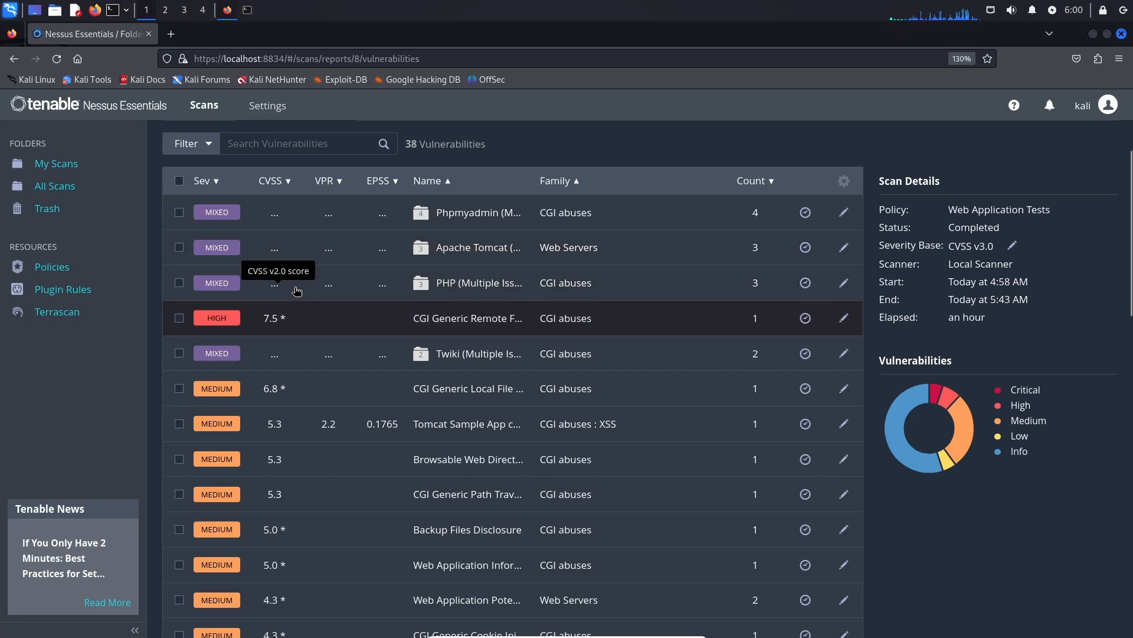
{"action": "scroll", "coordinate": [297, 290], "scroll_direction": "up", "scroll_amount": 2}
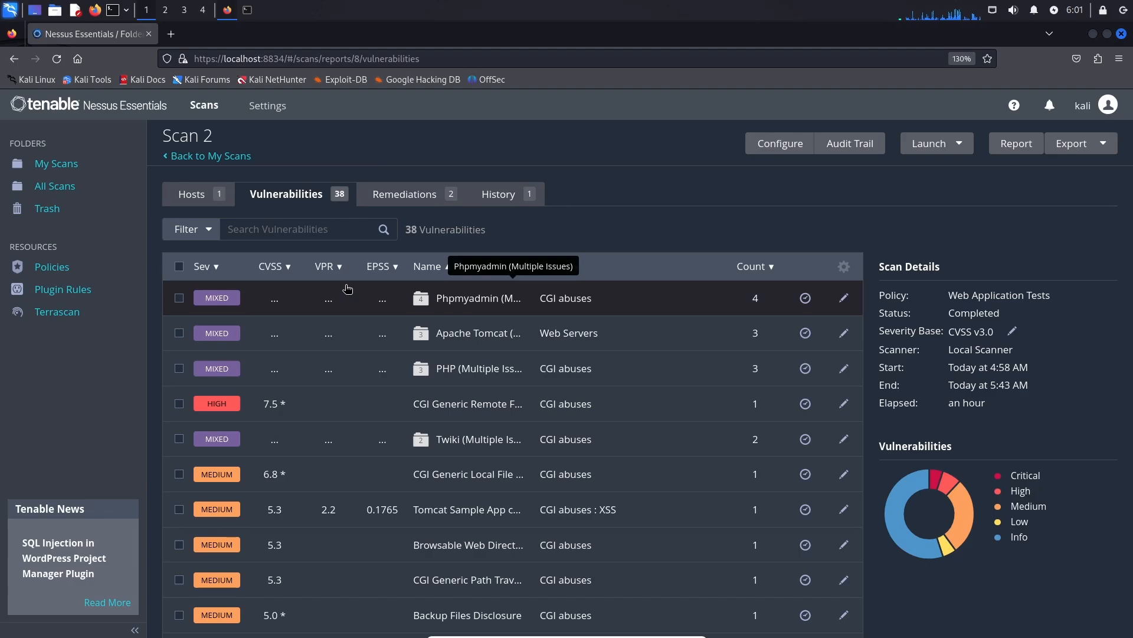
View Scan 2's two remediation actions, then go back to My Scans listing Scan 2 and Scan 1.
{"action": "left_click", "coordinate": [400, 200]}
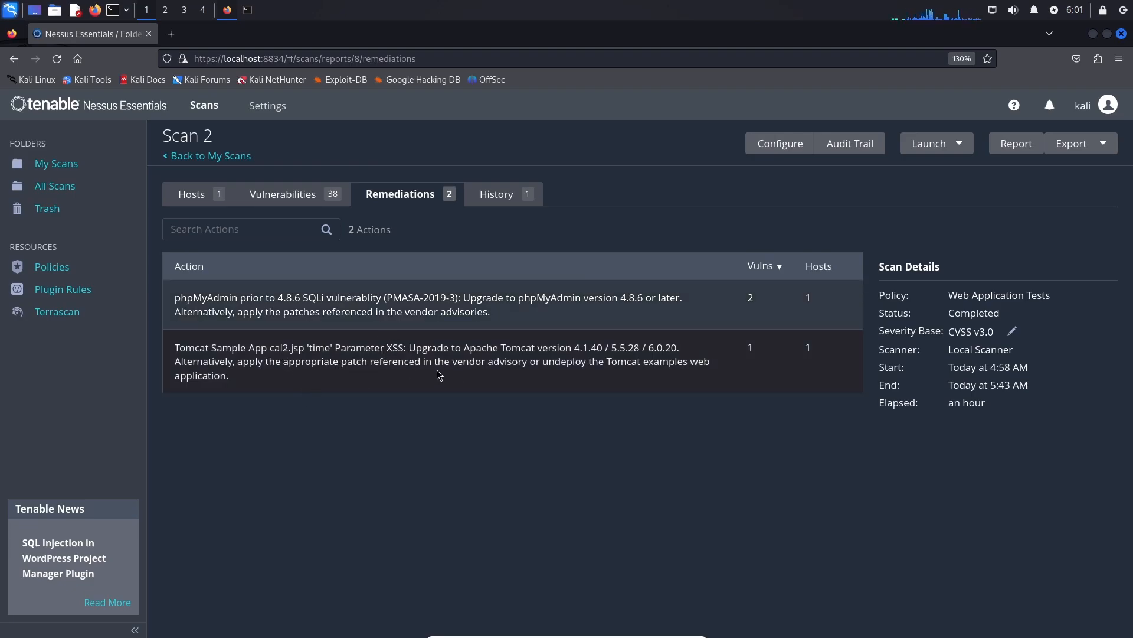
{"action": "left_click", "coordinate": [198, 197]}
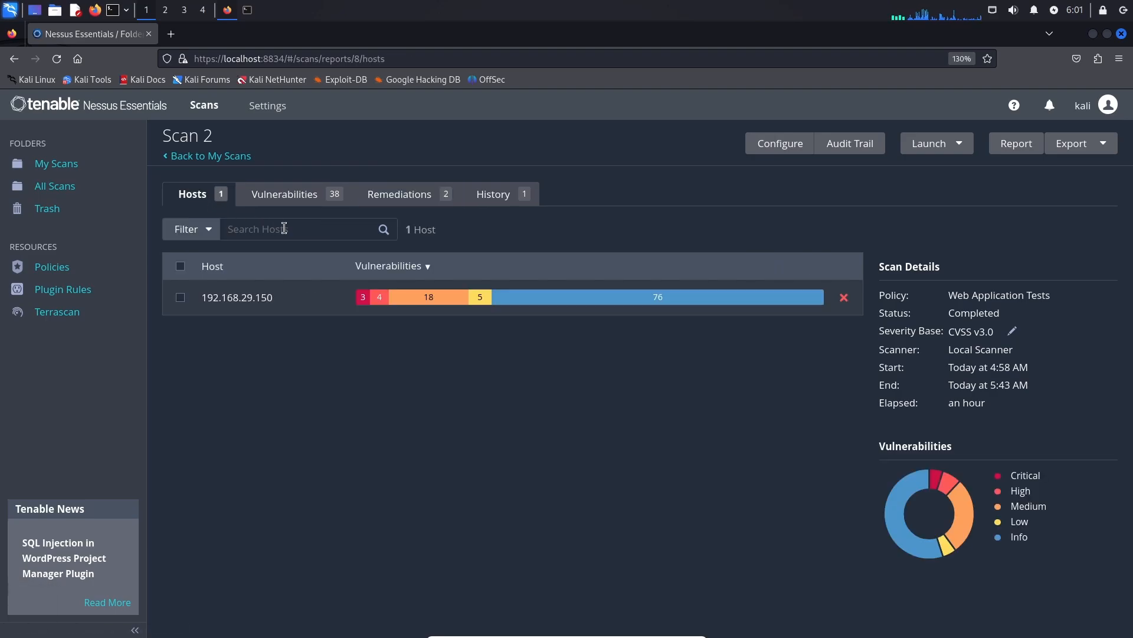
{"action": "left_click", "coordinate": [200, 156]}
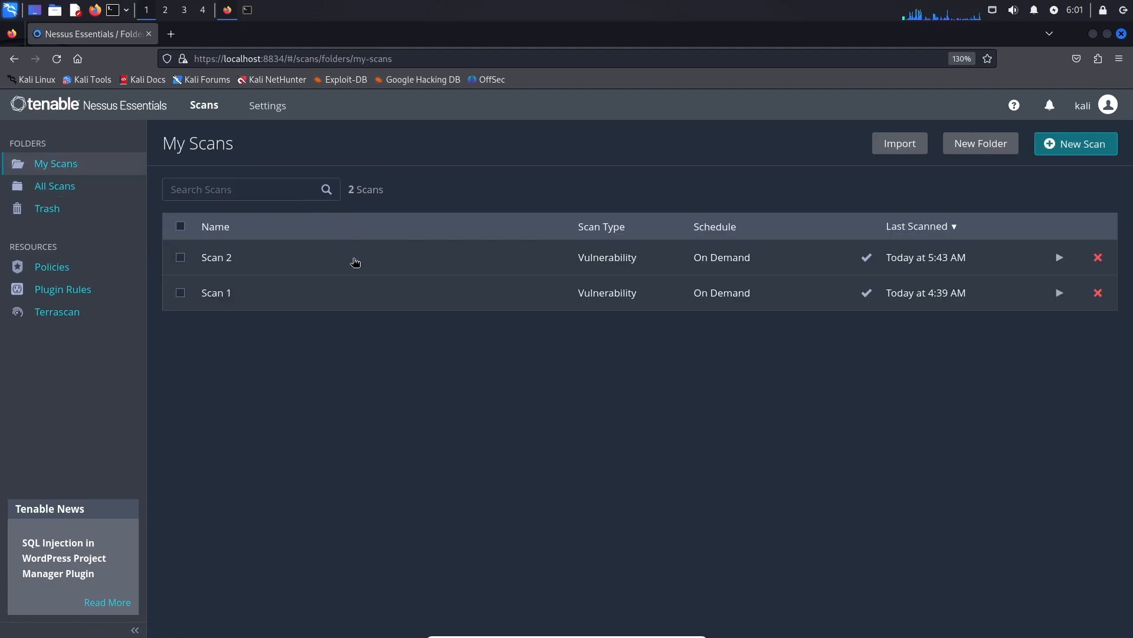